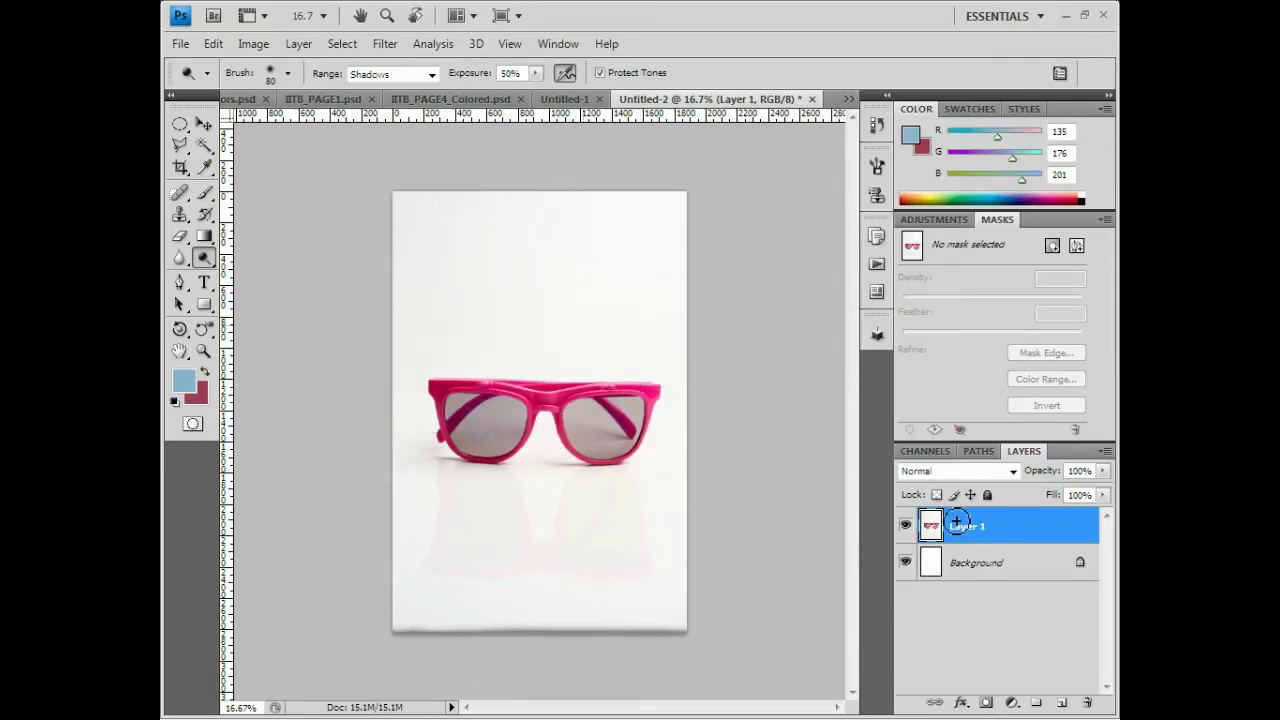
# Merge the sunglasses layer down and convert the Background into an unlocked Layer 0.
pyautogui.hotkey('ctrl', 'e')
pyautogui.doubleClick(1012, 529)
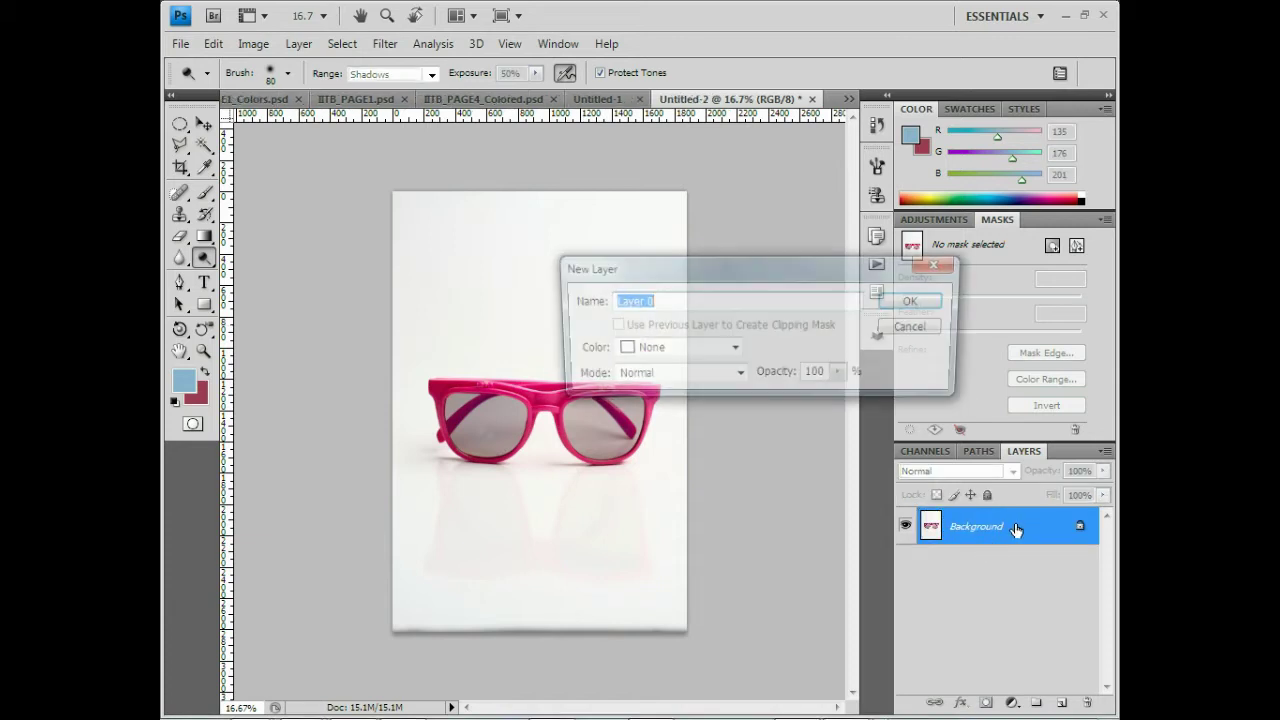
pyautogui.click(909, 300)
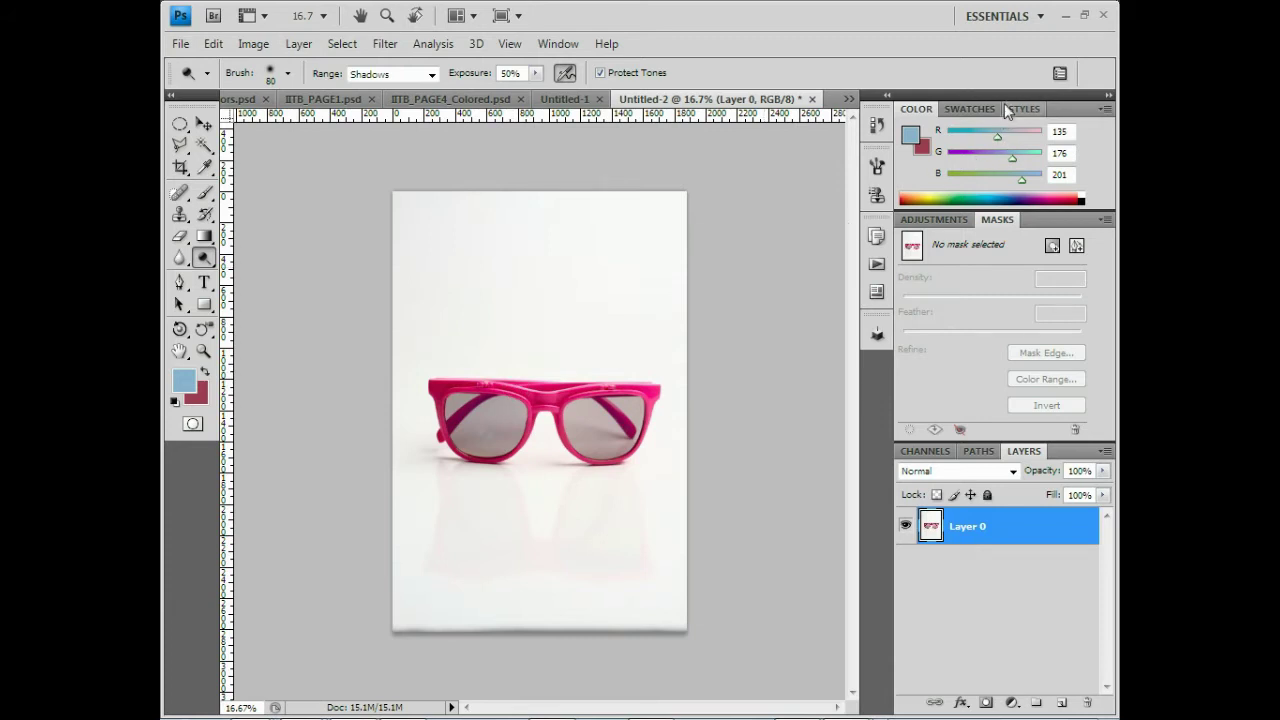
# Set the foreground colour to R 246, G 246, B 246 in the Color panel.
pyautogui.click(1068, 131)
pyautogui.write('246')
pyautogui.press('Tab')
pyautogui.write('246')
pyautogui.press('Tab')
pyautogui.write('246')
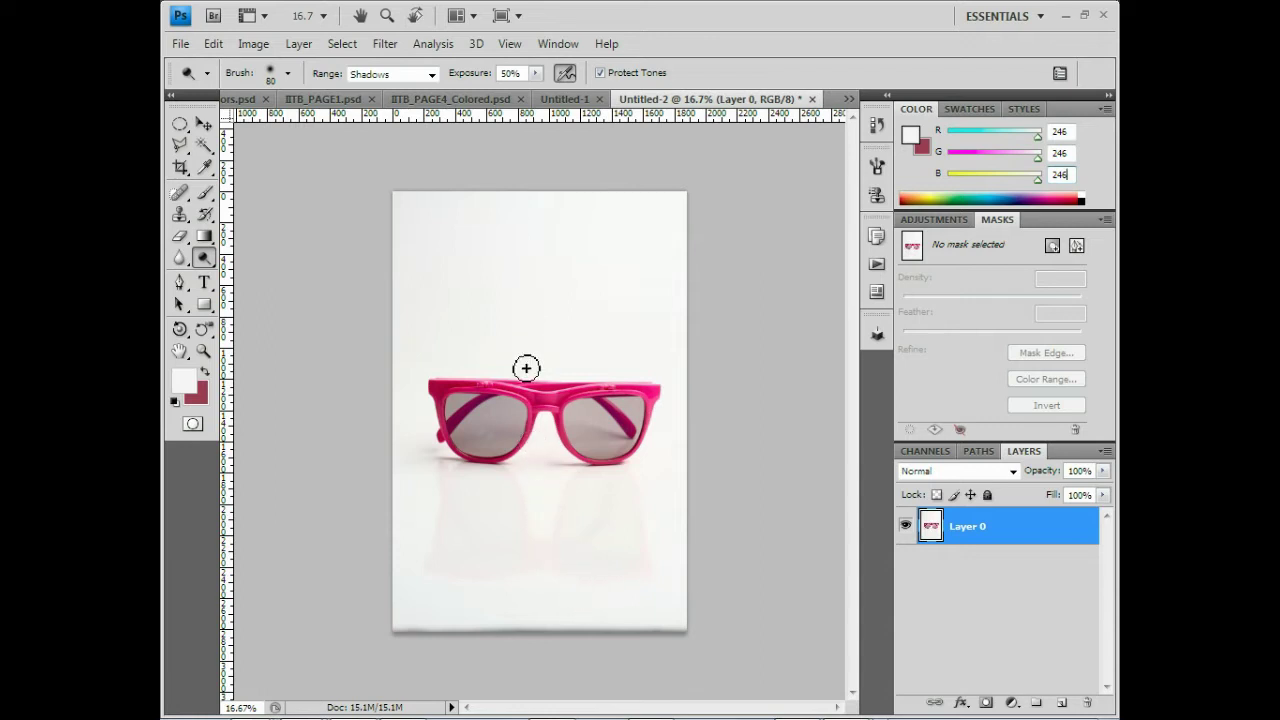
# Drag a horizontal guide down to sit along the top of the glasses frame.
pyautogui.moveTo(505, 118); pyautogui.dragTo(455, 272)
pyautogui.moveTo(454, 331); pyautogui.dragTo(451, 376)
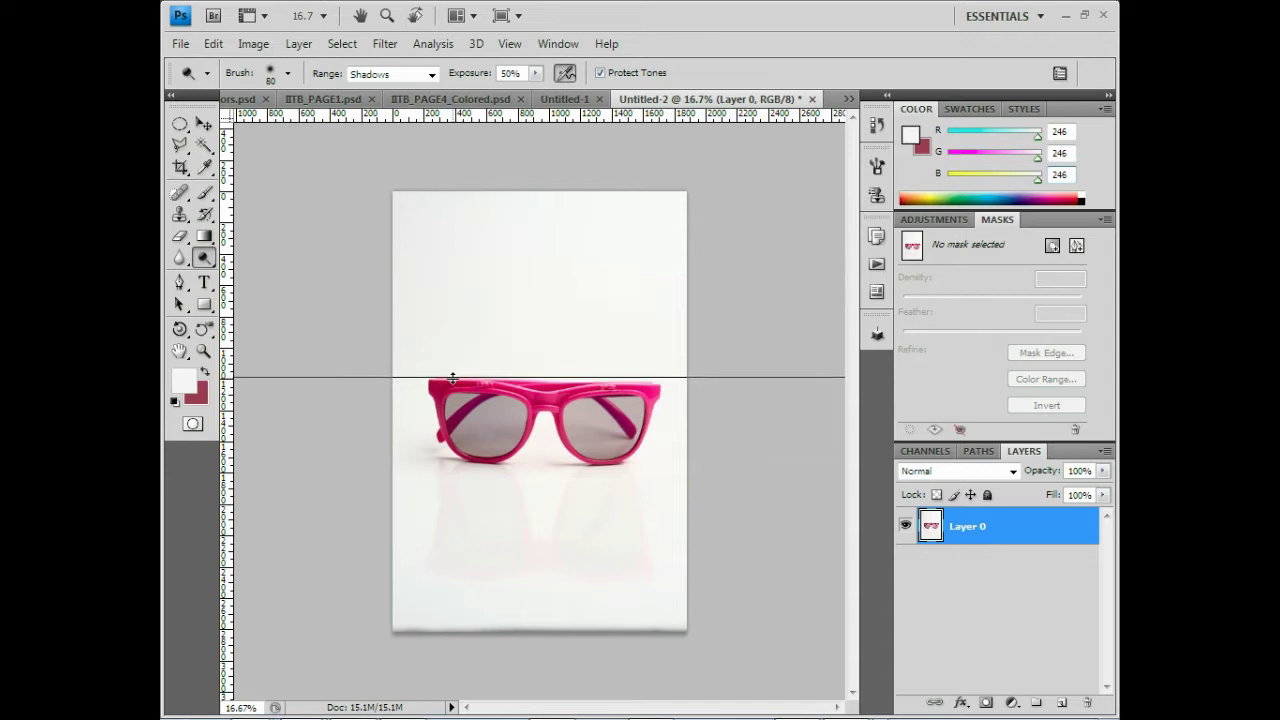
pyautogui.moveTo(452, 378); pyautogui.dragTo(452, 377)
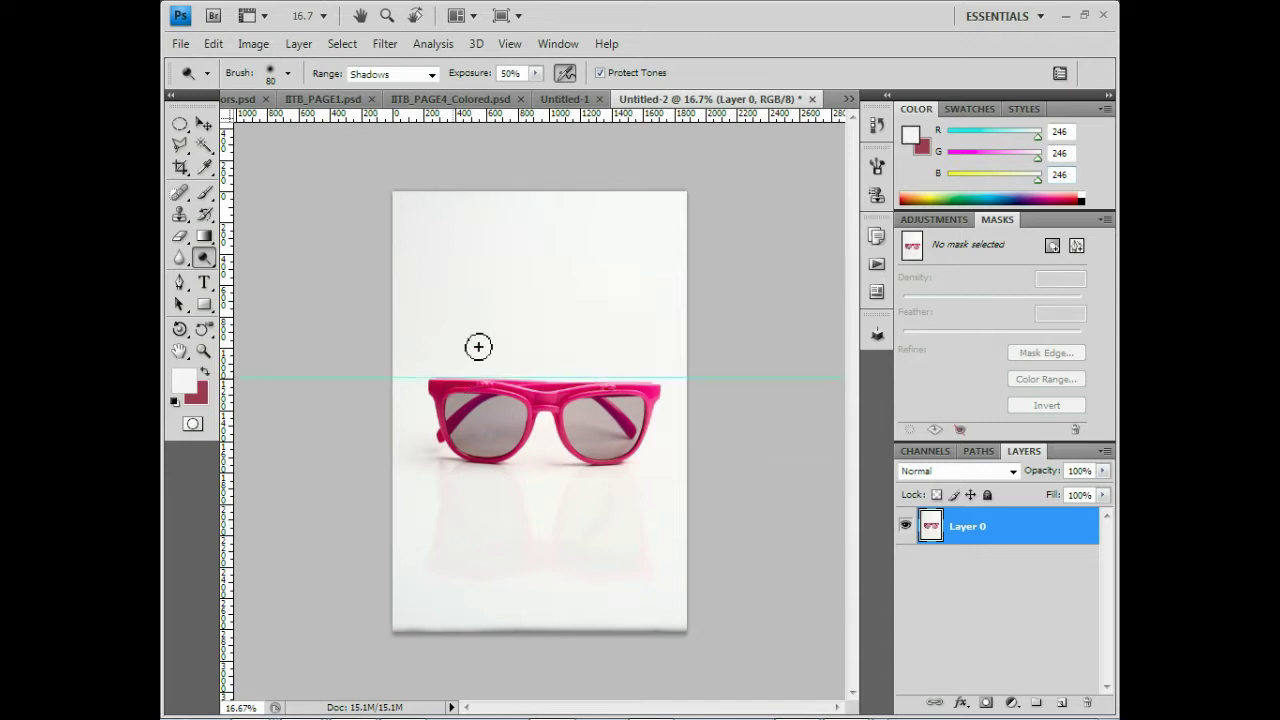
# Rotate the photo slightly with Free Transform to level the glasses against the guide.
pyautogui.click(204, 124)
pyautogui.moveTo(694, 175); pyautogui.dragTo(694, 170)
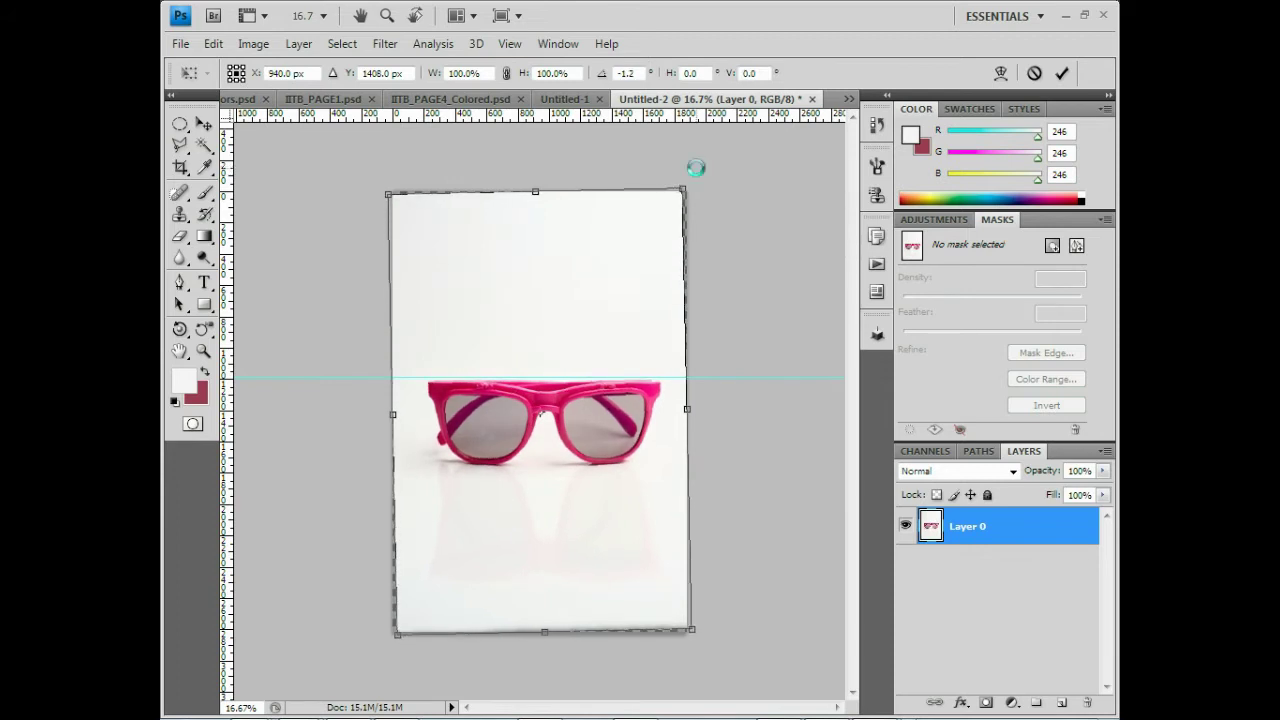
pyautogui.hotkey('ctrl', '+')
pyautogui.hotkey('ctrl', '+')
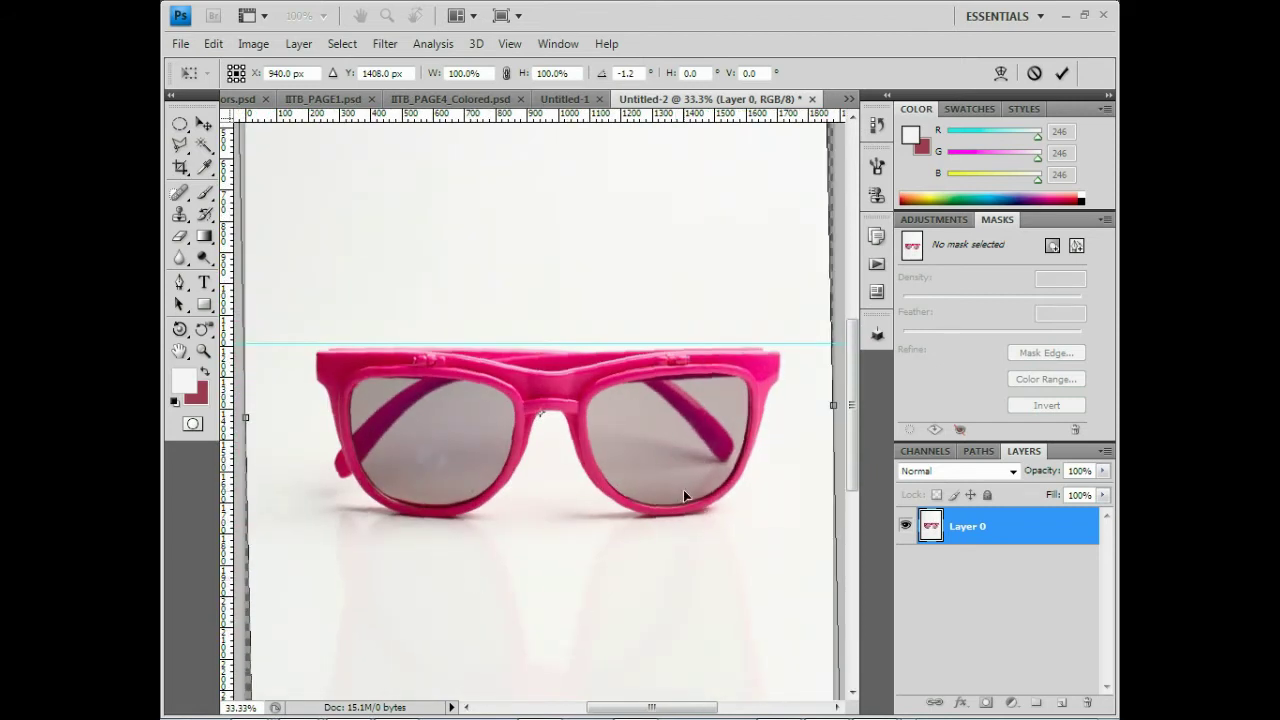
pyautogui.click(1062, 73)
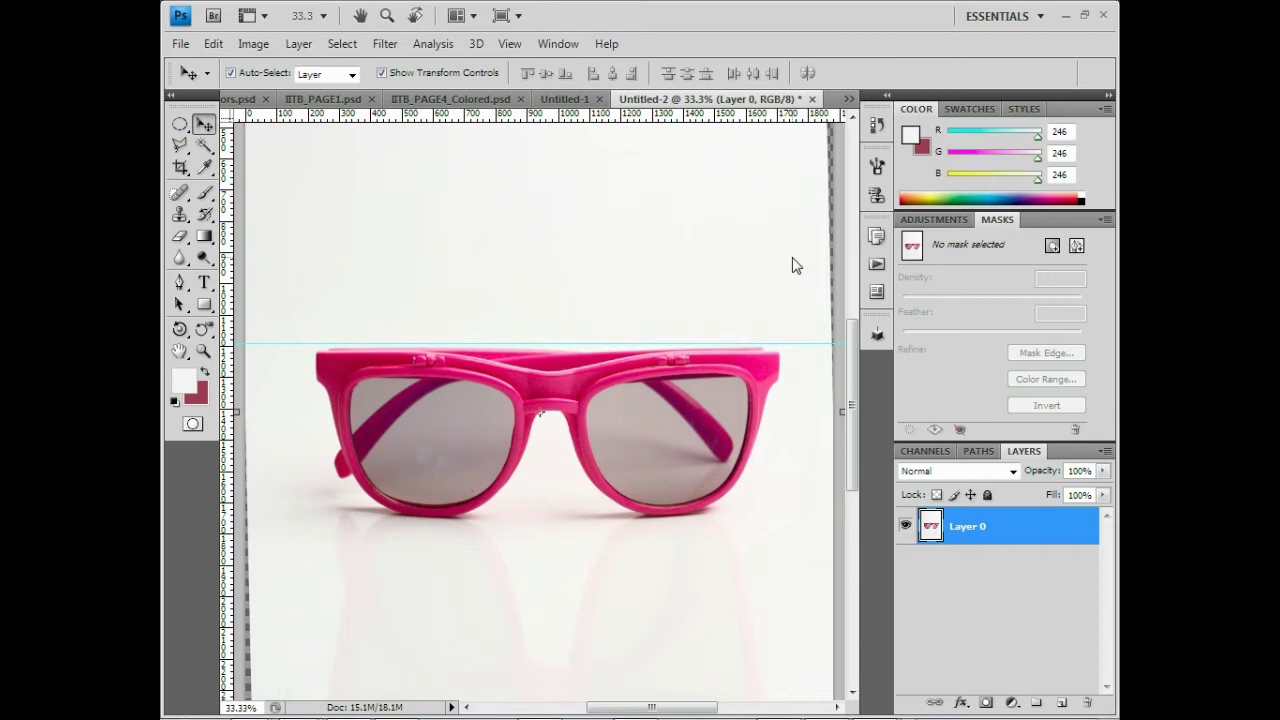
# Nudge the photo into position with Shift+arrow keys using the Move tool.
pyautogui.scroll(-5, 760, 320)
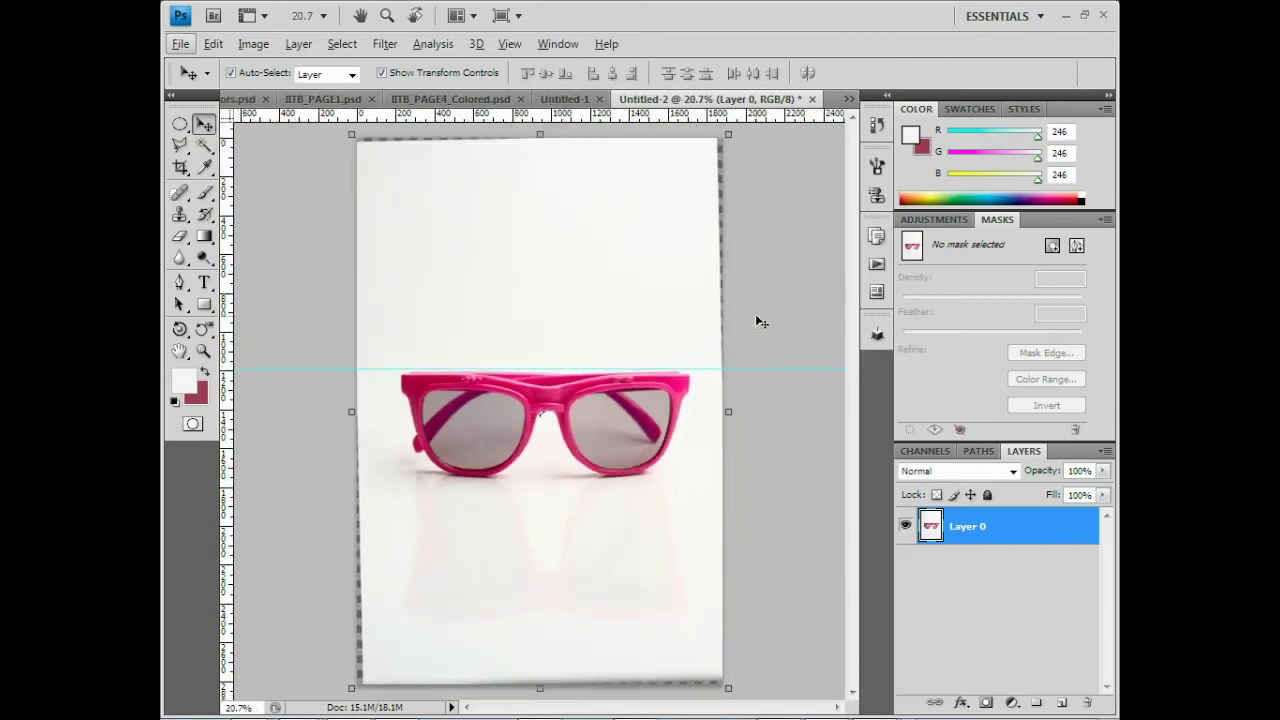
pyautogui.hotkey('shift', 'Left')
pyautogui.hotkey('shift', 'Left')
pyautogui.hotkey('shift', 'Left')
pyautogui.hotkey('shift', 'Left')
pyautogui.hotkey('shift', 'Left')
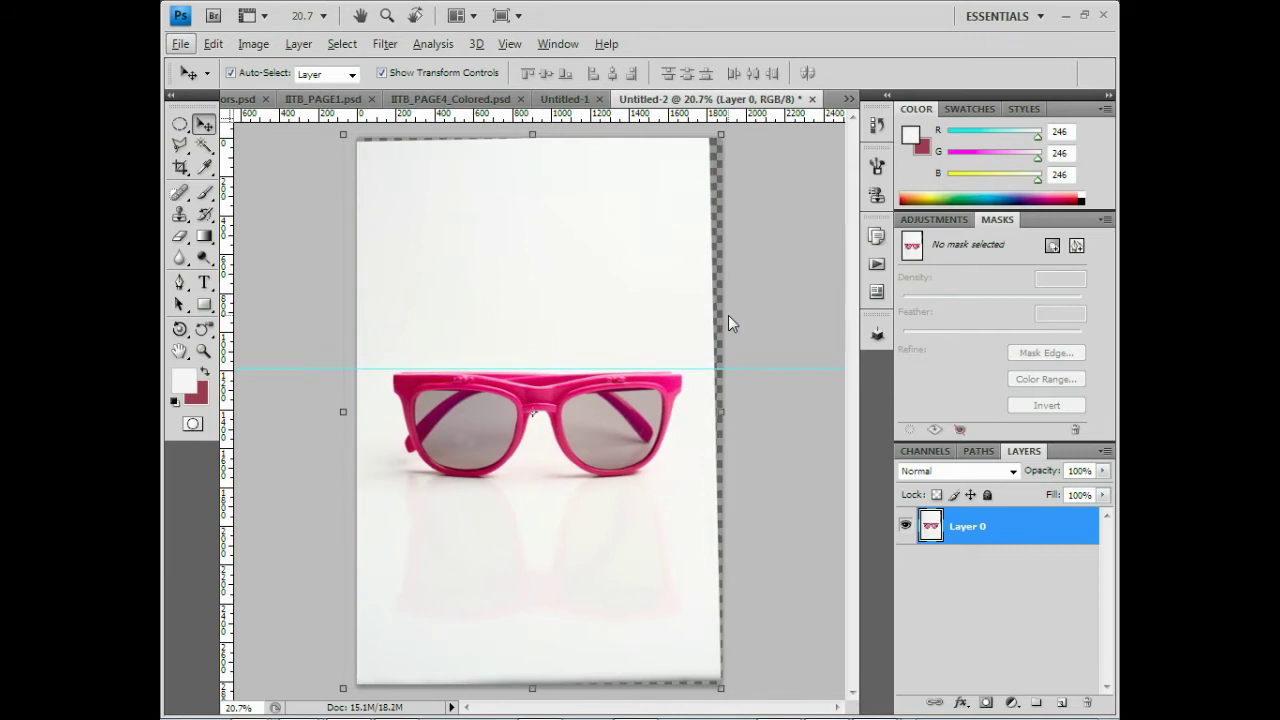
pyautogui.hotkey('shift', 'Right')
pyautogui.hotkey('shift', 'Up')
pyautogui.hotkey('shift', 'Up')
pyautogui.hotkey('shift', 'Up')
pyautogui.hotkey('shift', 'Down')
pyautogui.hotkey('shift', 'Up')
pyautogui.hotkey('shift', 'Up')
pyautogui.hotkey('shift', 'Up')
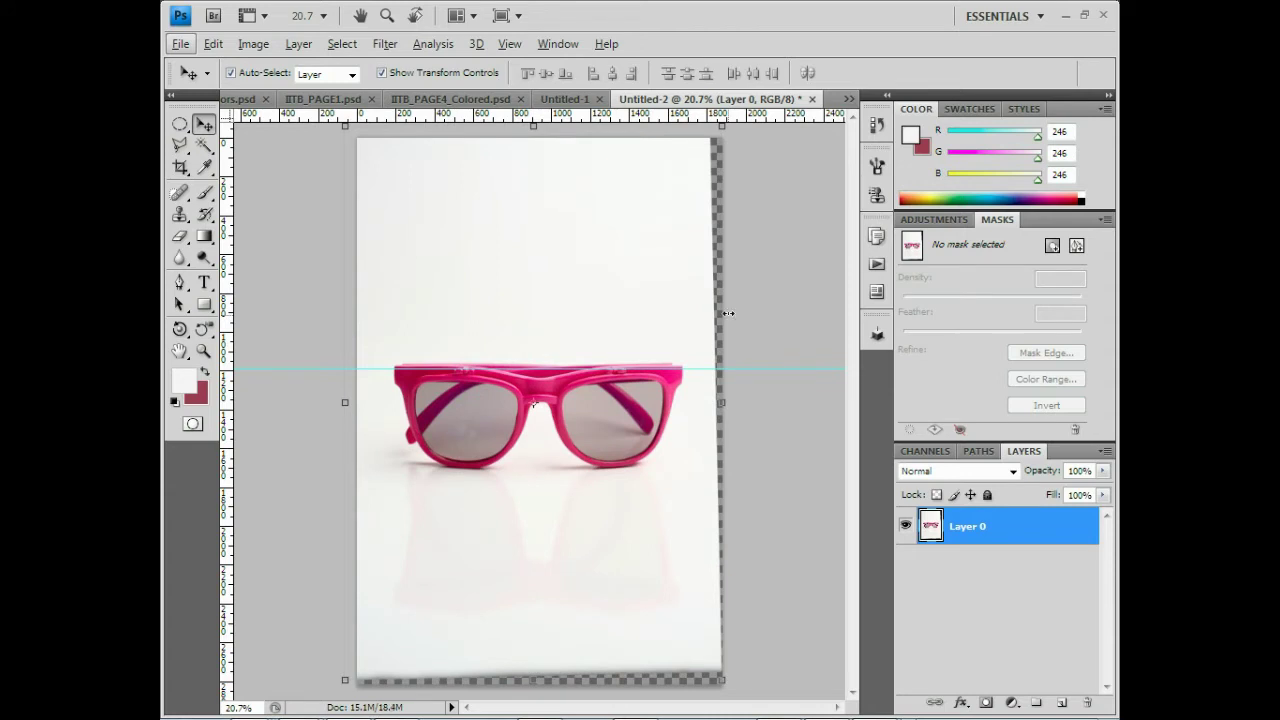
pyautogui.click(180, 44)
# Crop to a box inside the image, adjusting its left and bottom edges to trim the empty strips.
pyautogui.click(785, 135)
pyautogui.click(181, 169)
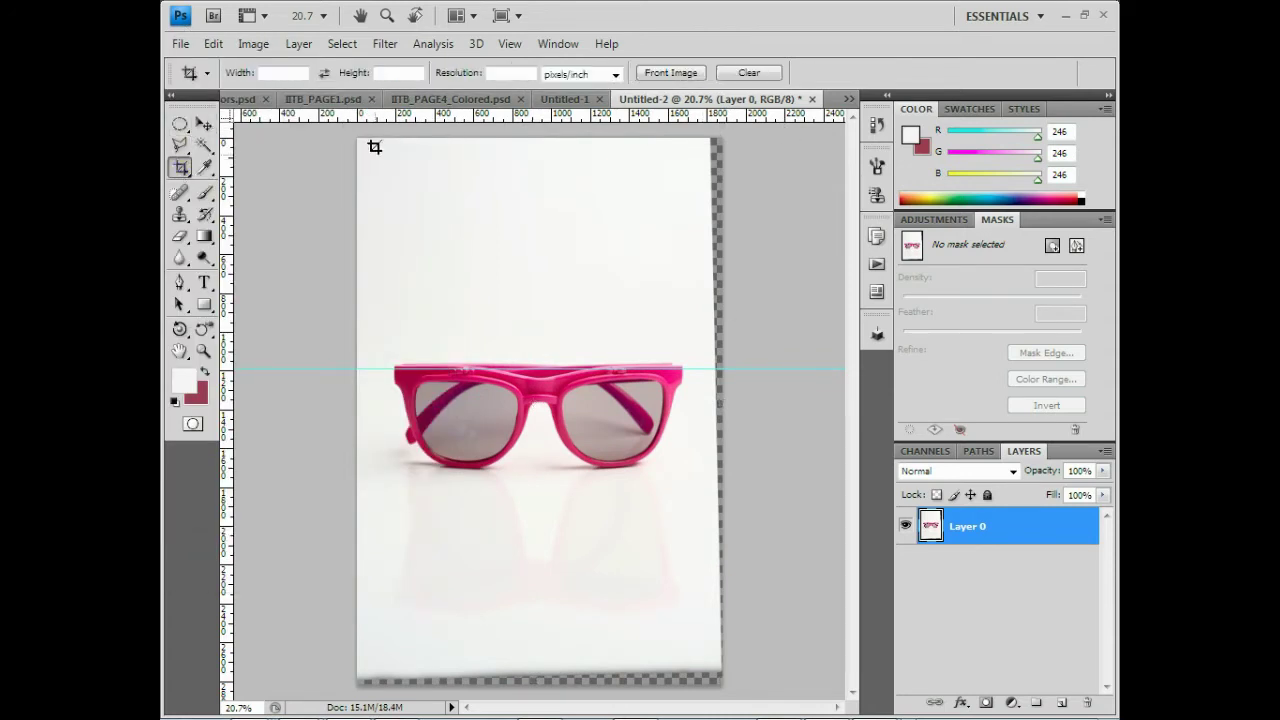
pyautogui.moveTo(363, 145); pyautogui.dragTo(712, 601)
pyautogui.moveTo(712, 601); pyautogui.dragTo(710, 630)
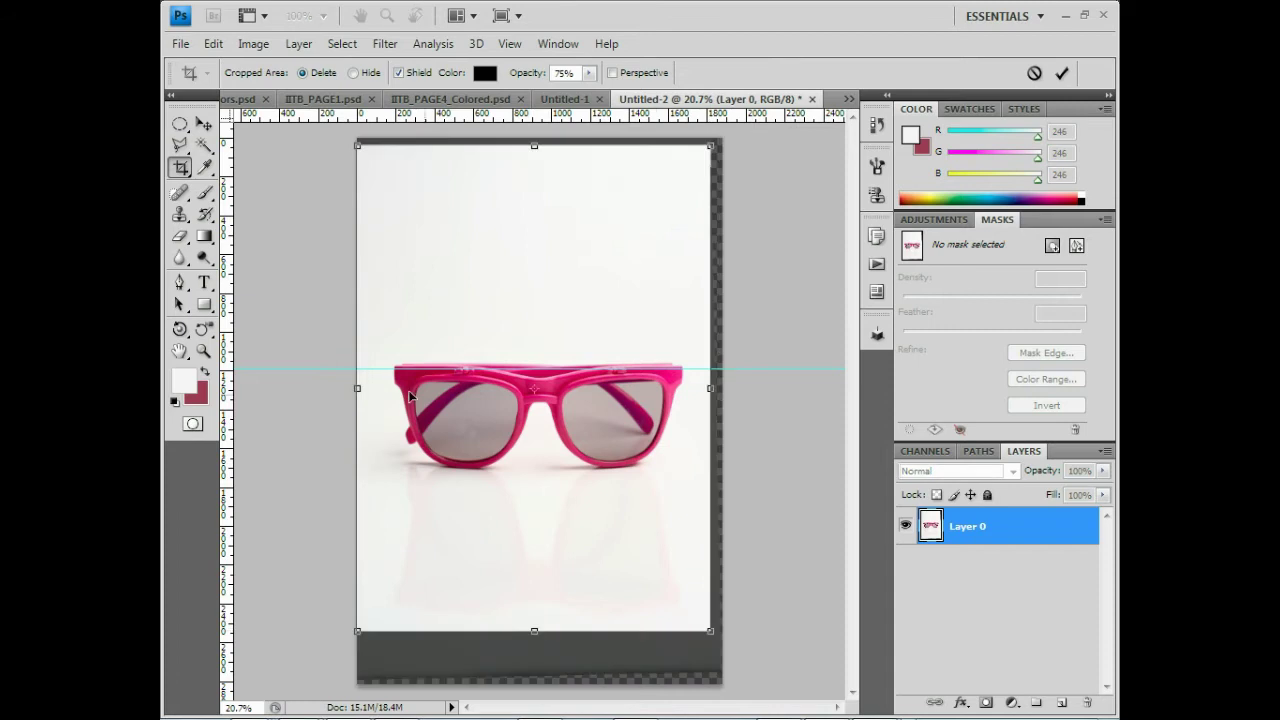
pyautogui.moveTo(366, 387); pyautogui.dragTo(371, 387)
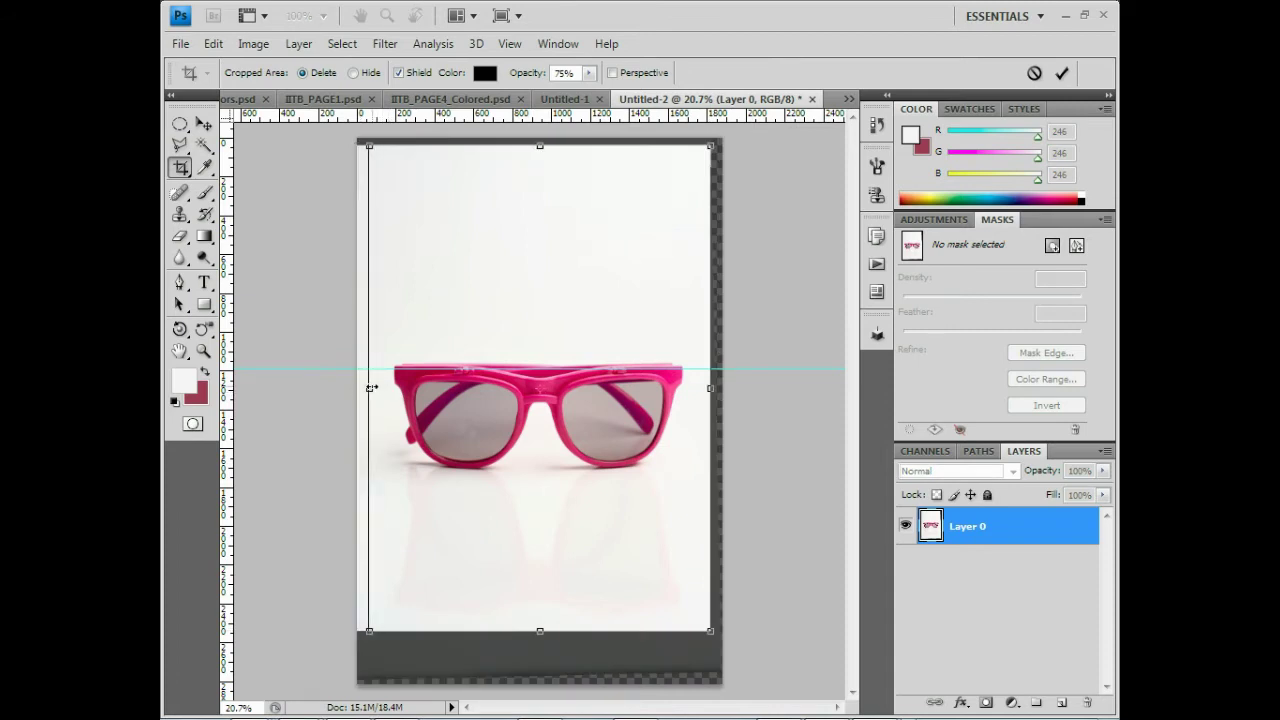
pyautogui.moveTo(540, 632); pyautogui.dragTo(540, 650)
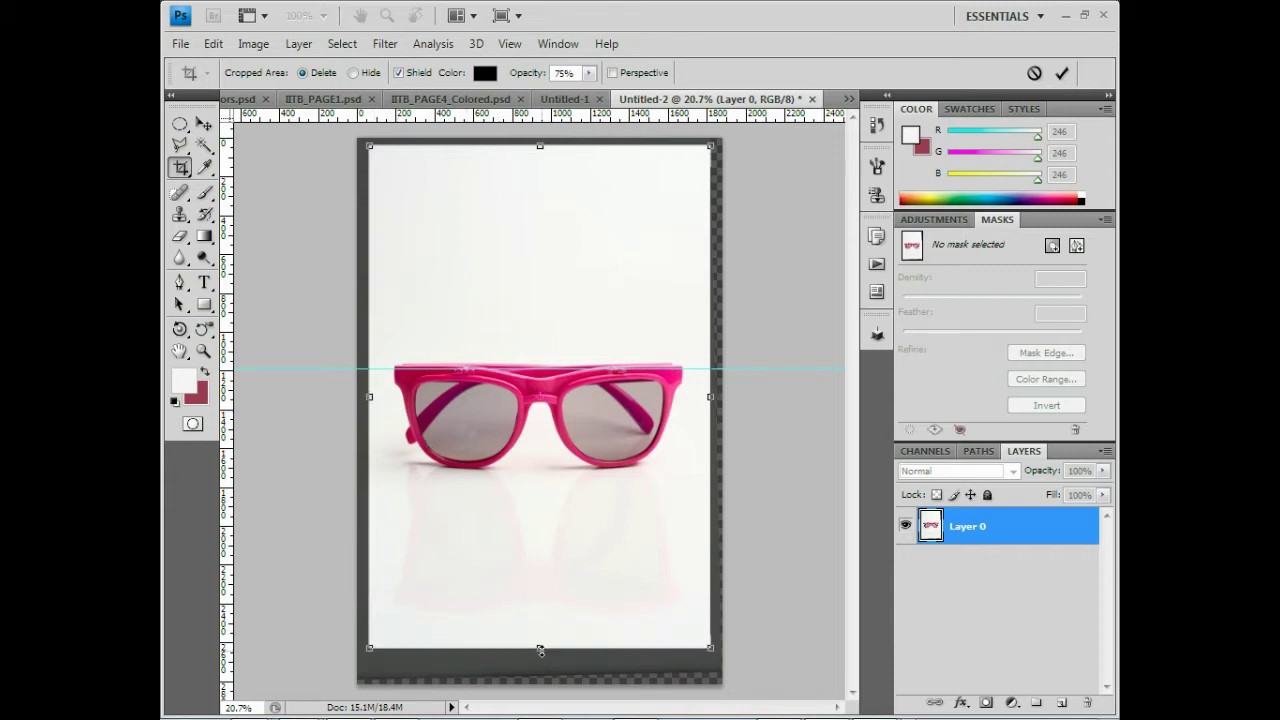
pyautogui.click(1062, 74)
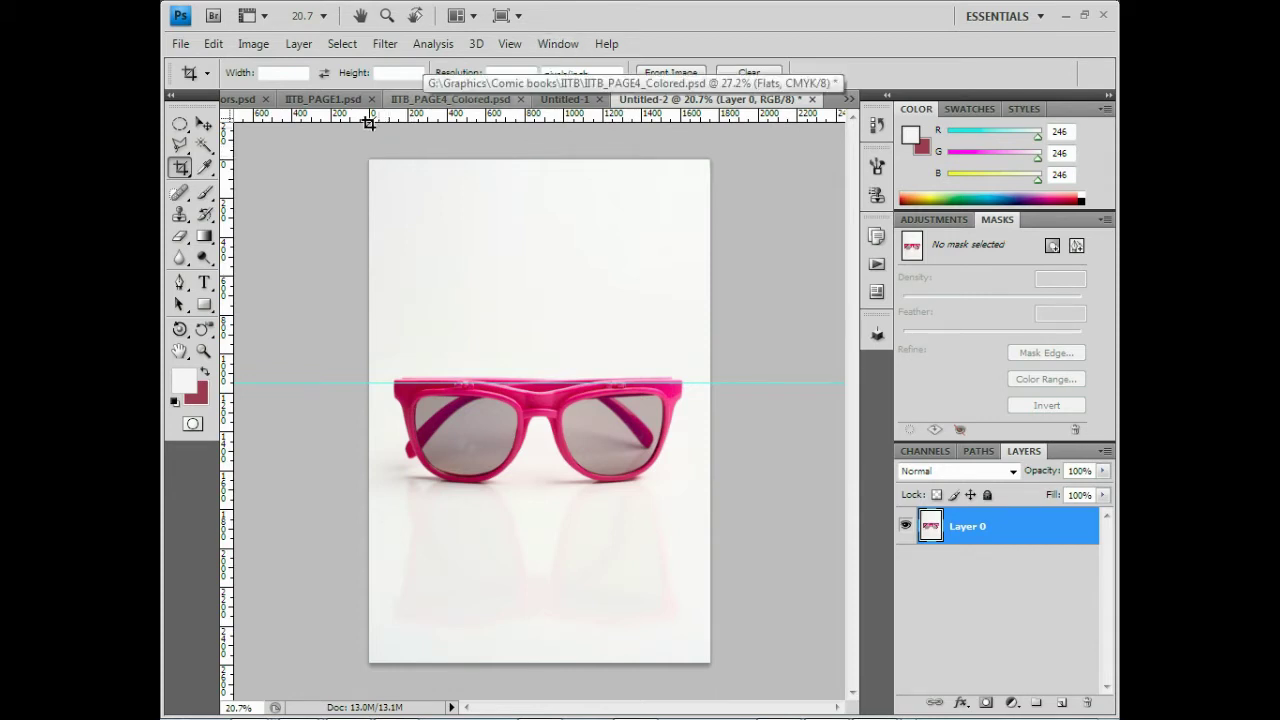
# Reset the ruler origin, add a second guide along the lens tops, then clear all guides.
pyautogui.moveTo(228, 117); pyautogui.dragTo(368, 158)
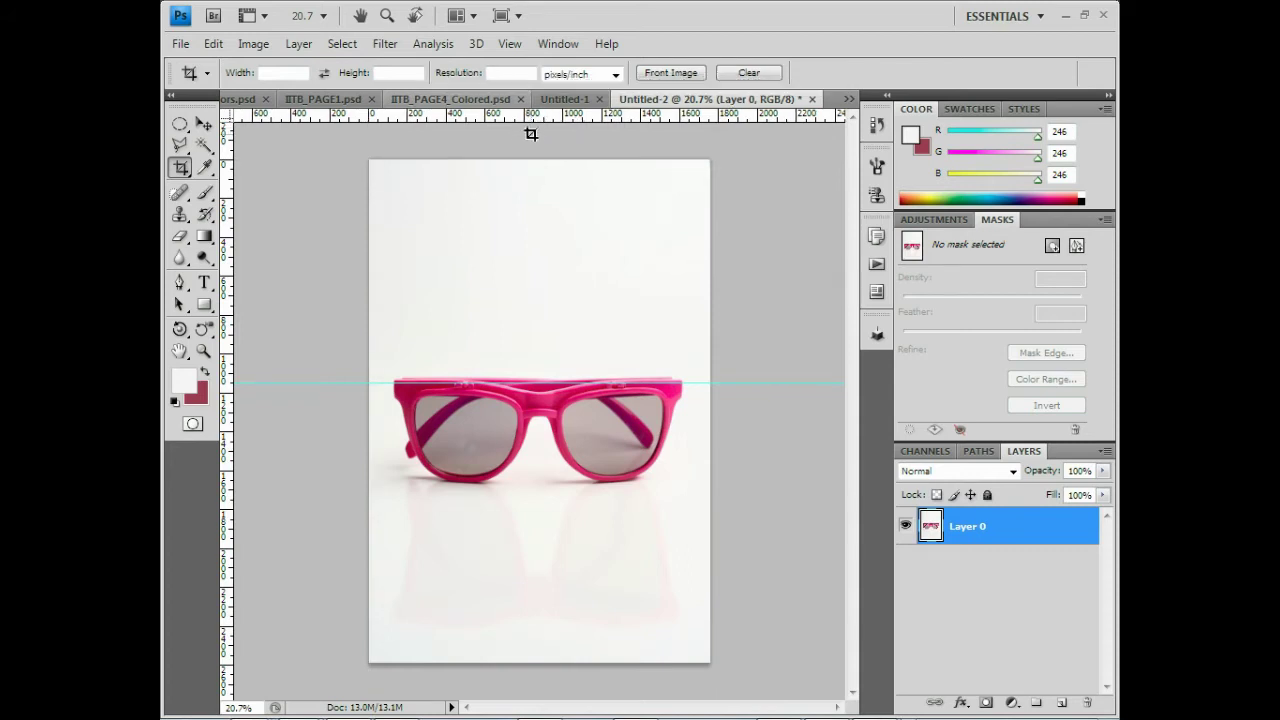
pyautogui.click(204, 125)
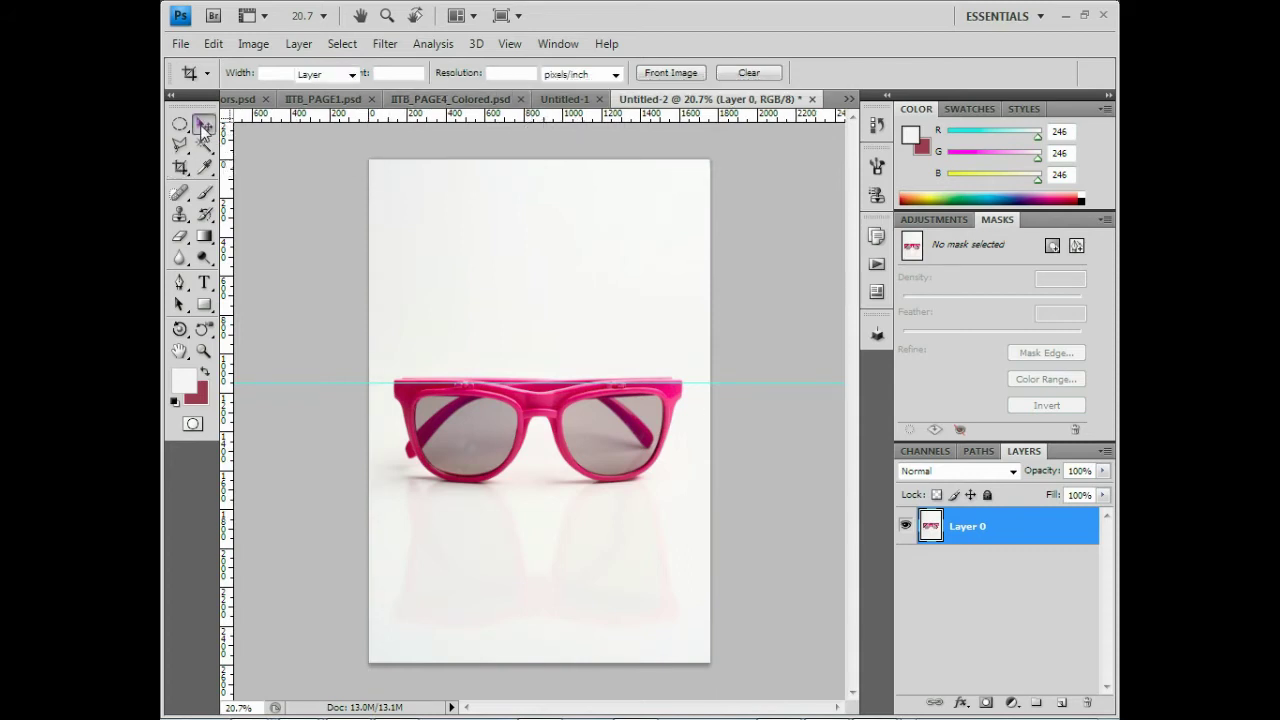
pyautogui.moveTo(507, 120); pyautogui.dragTo(369, 410)
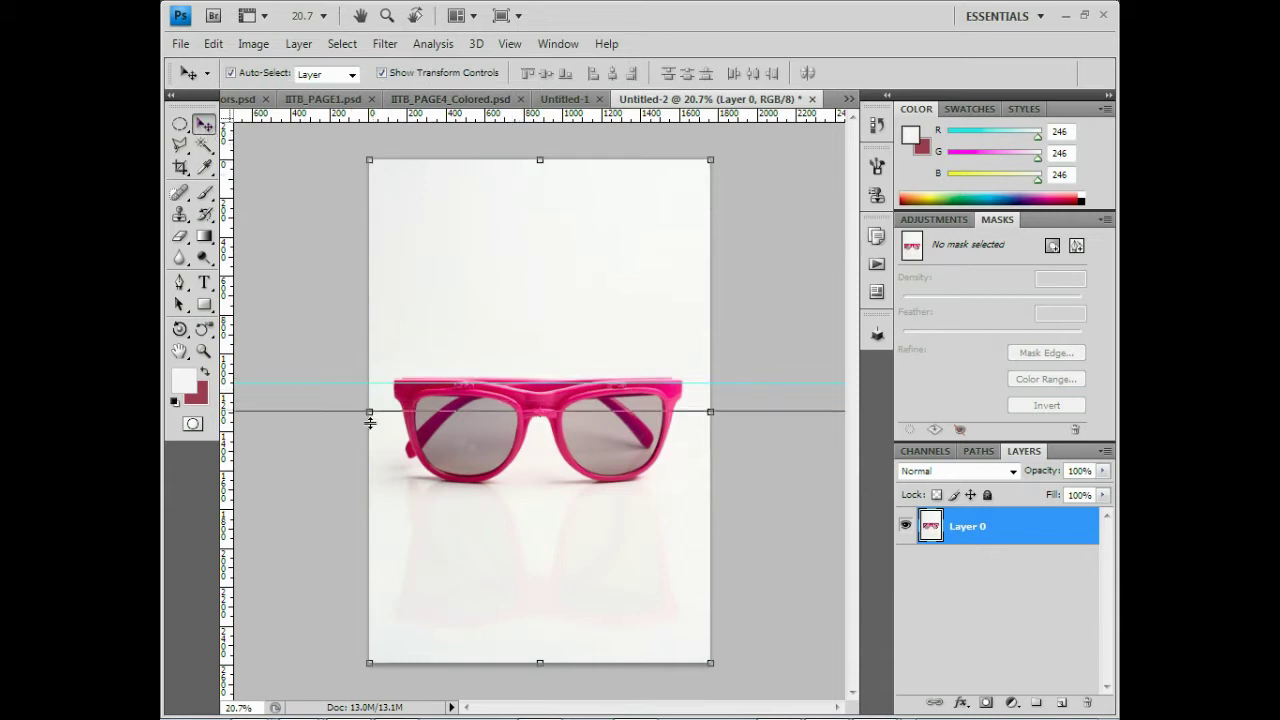
pyautogui.moveTo(369, 410); pyautogui.dragTo(369, 411)
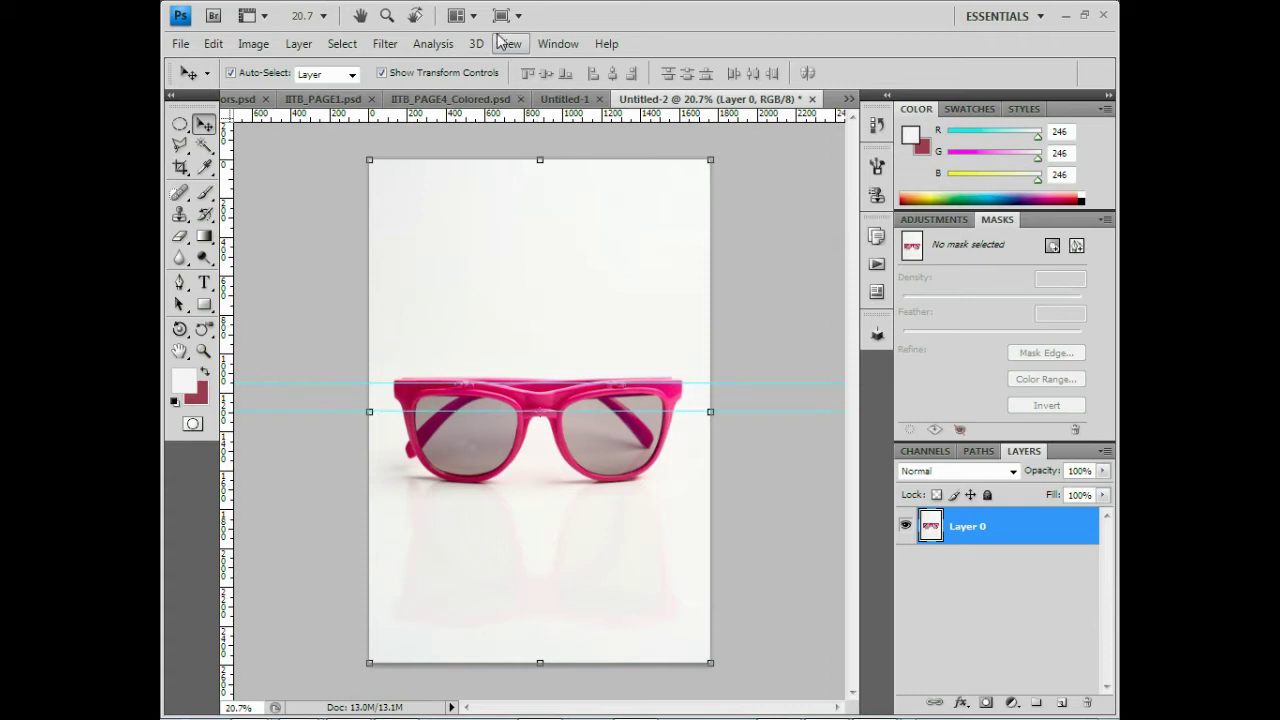
pyautogui.click(509, 43)
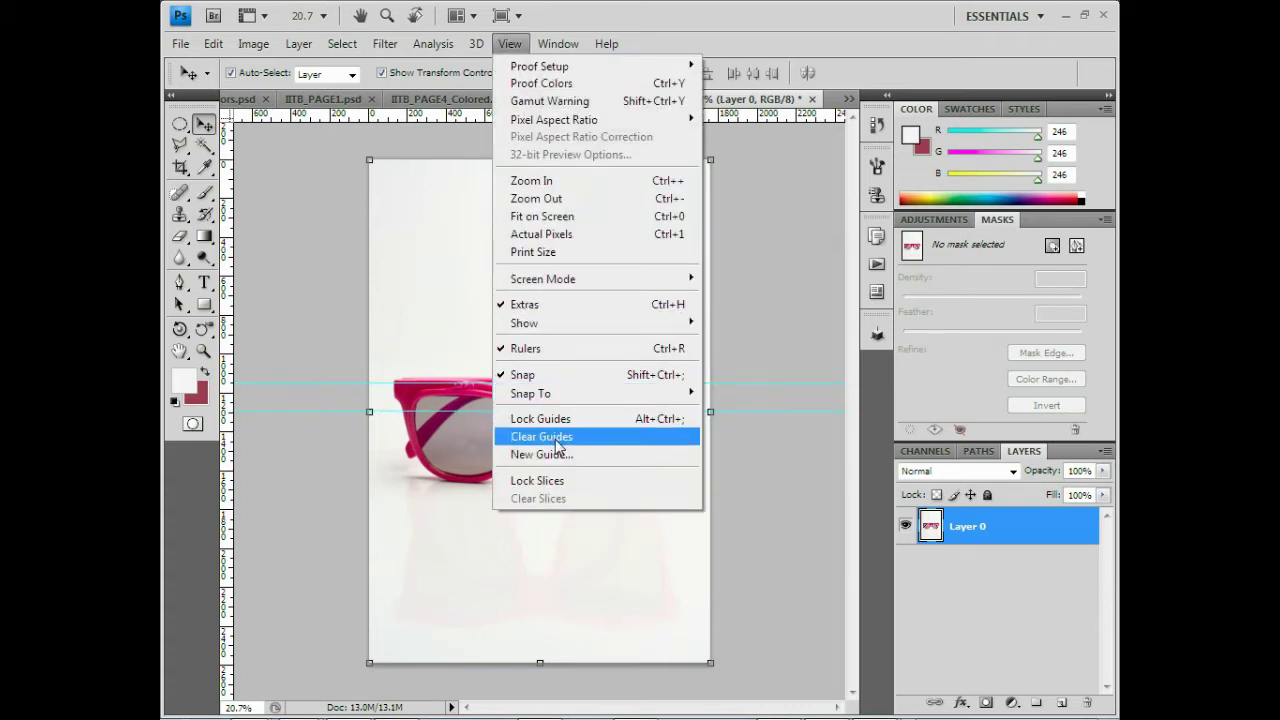
pyautogui.click(552, 437)
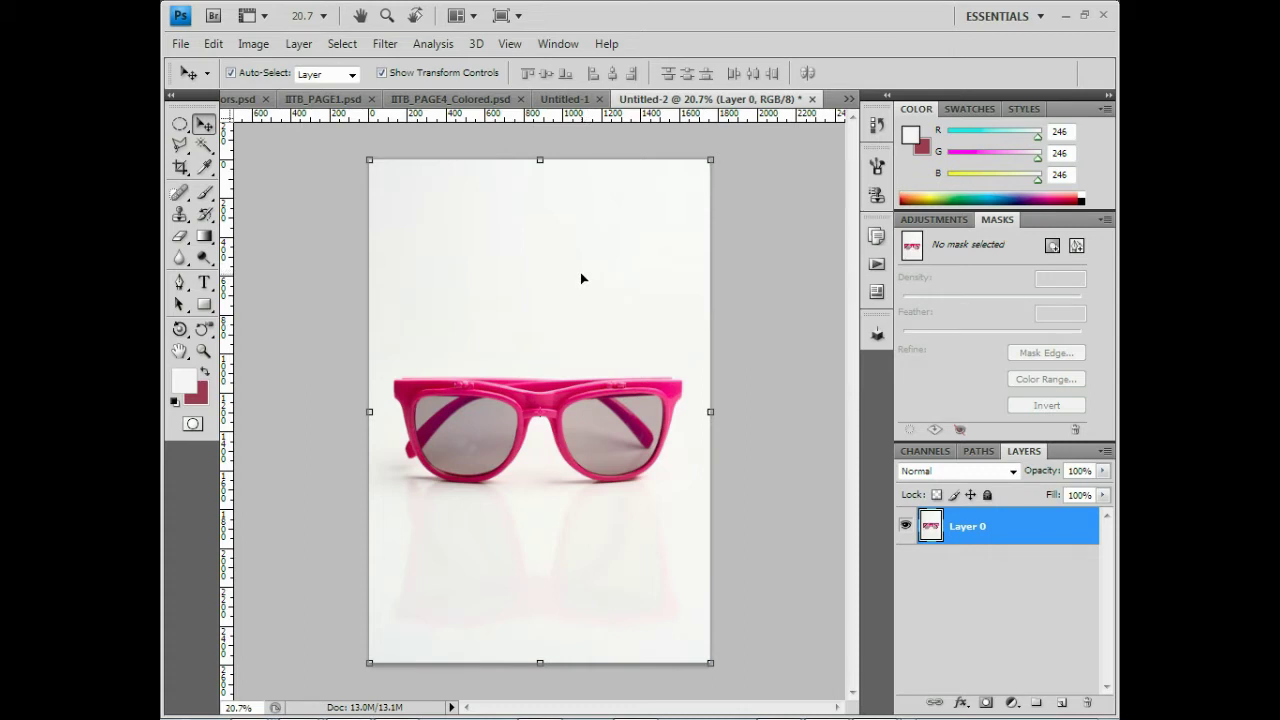
# Set the image width to 400 pixels in Image Size.
pyautogui.hotkey('ctrl', 'alt', 'i')
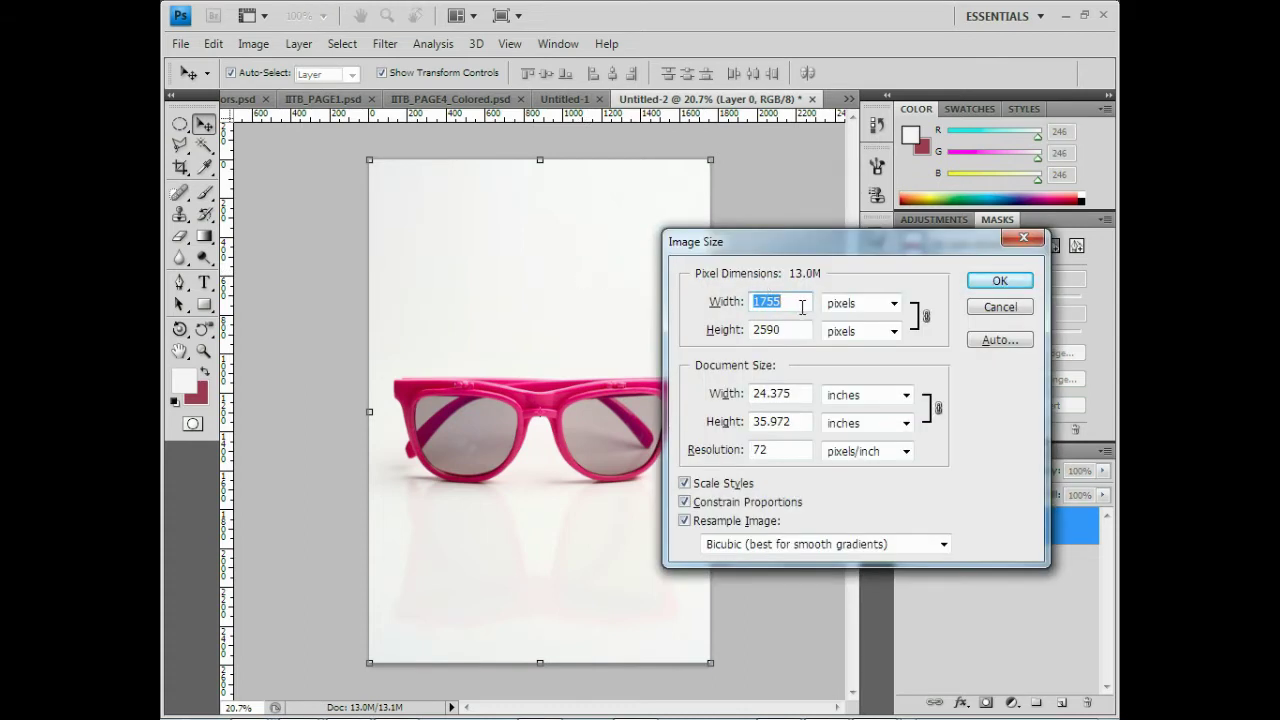
pyautogui.write('400')
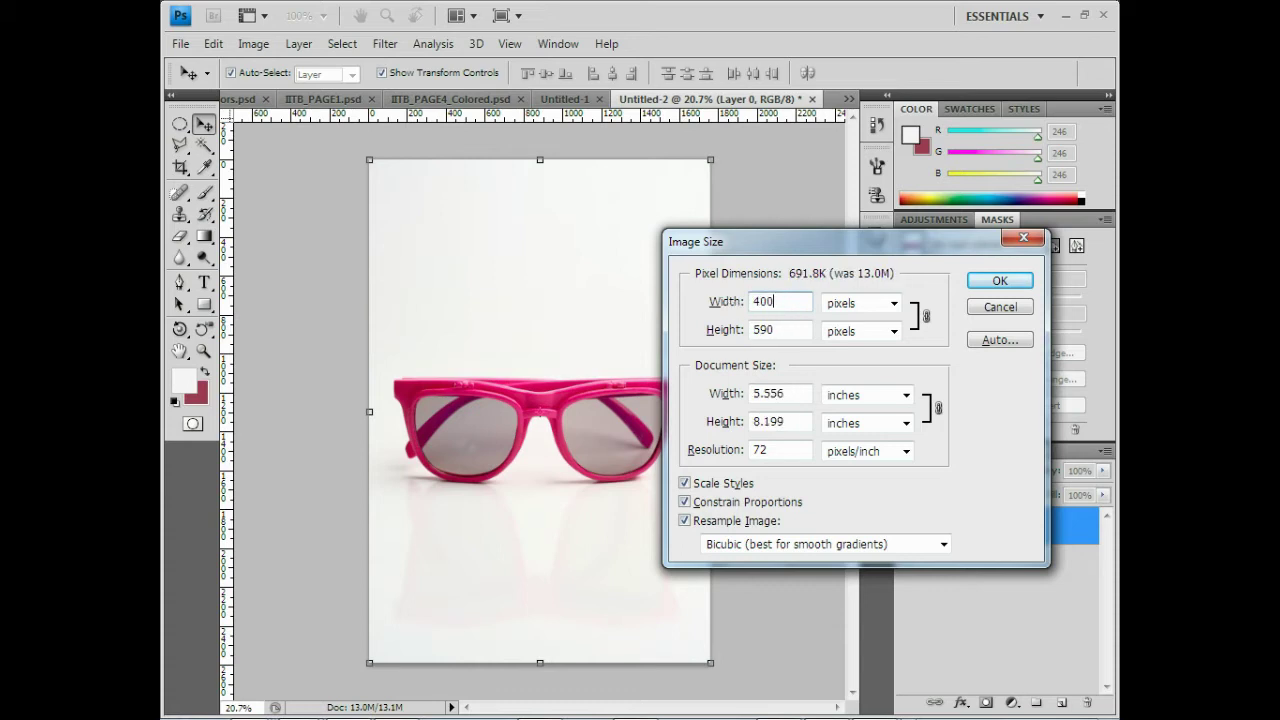
pyautogui.click(1000, 280)
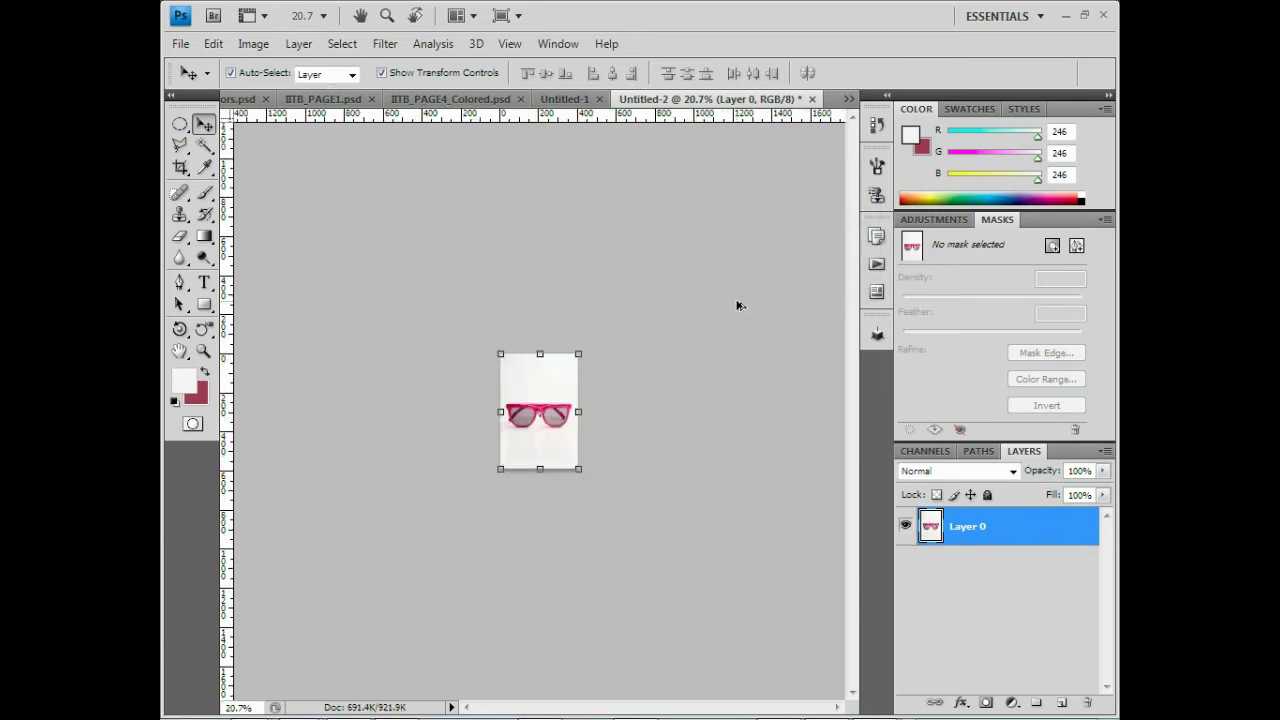
# Enlarge the canvas height from 590 to 600 pixels, keeping width 400.
pyautogui.hotkey('ctrl', 'alt', 'c')
pyautogui.click(875, 412)
pyautogui.doubleClick(875, 412)
pyautogui.write('600')
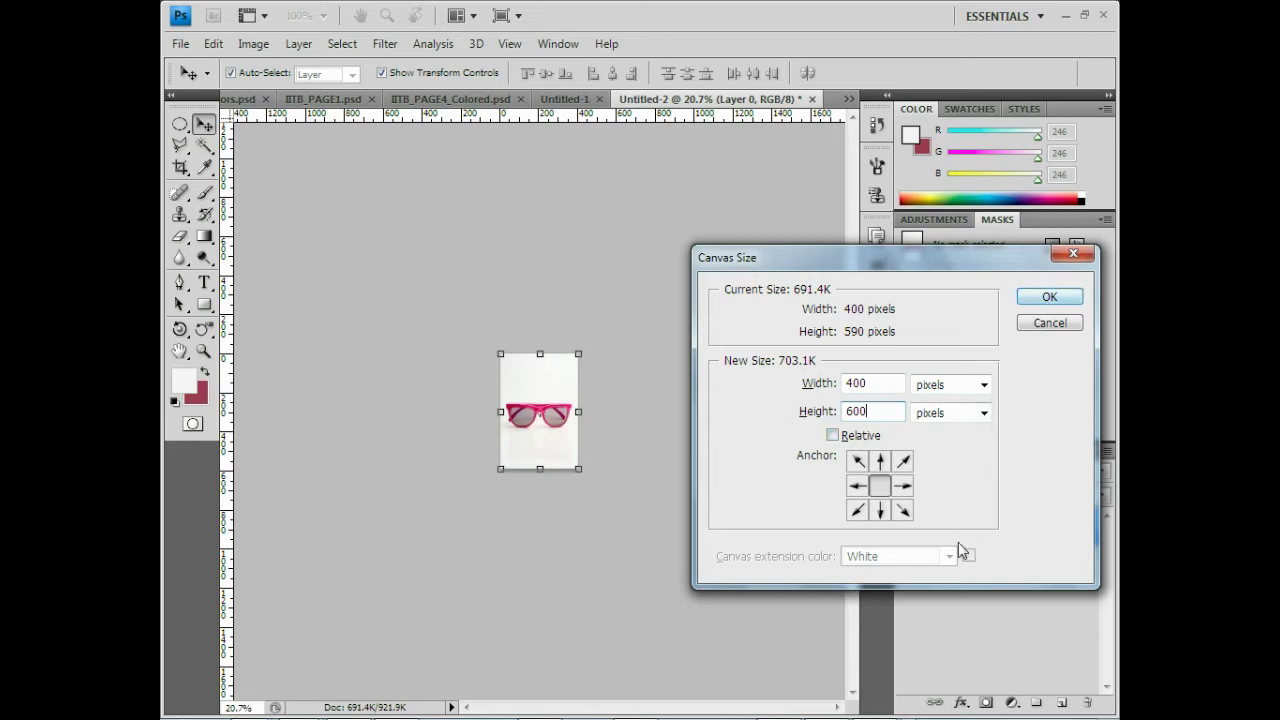
pyautogui.hotkey('ctrl', 'a')
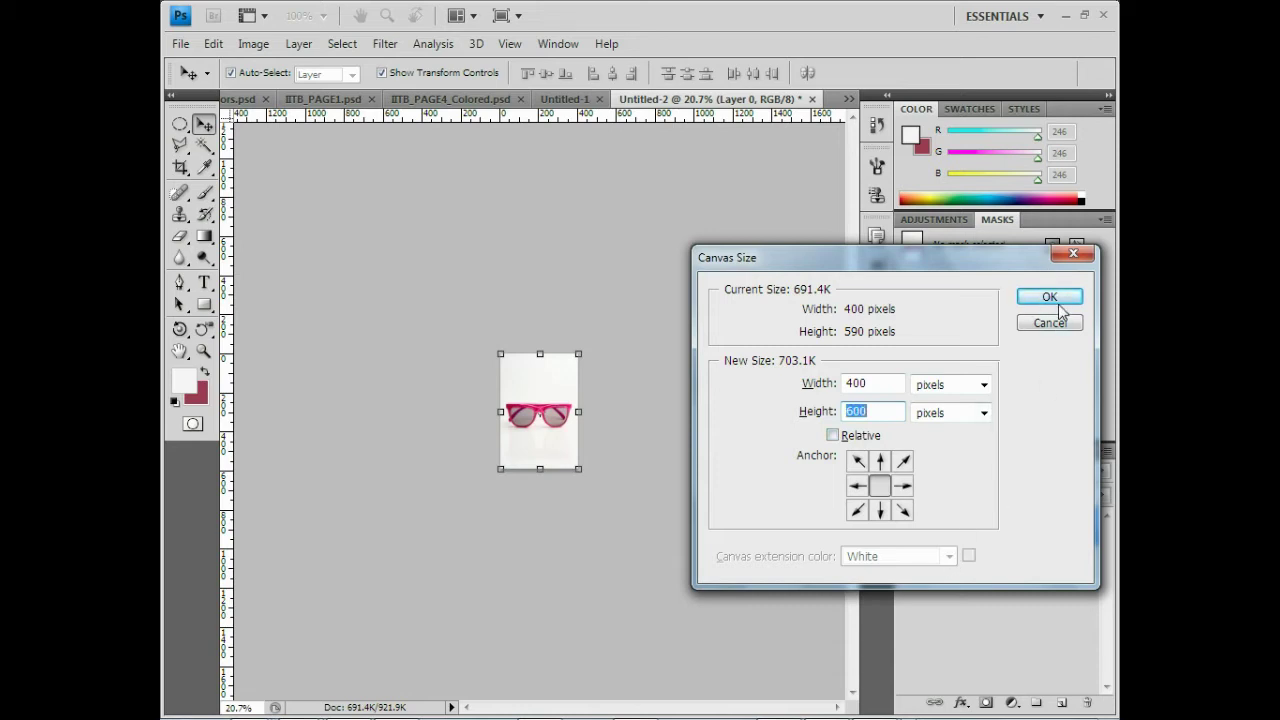
pyautogui.click(1056, 298)
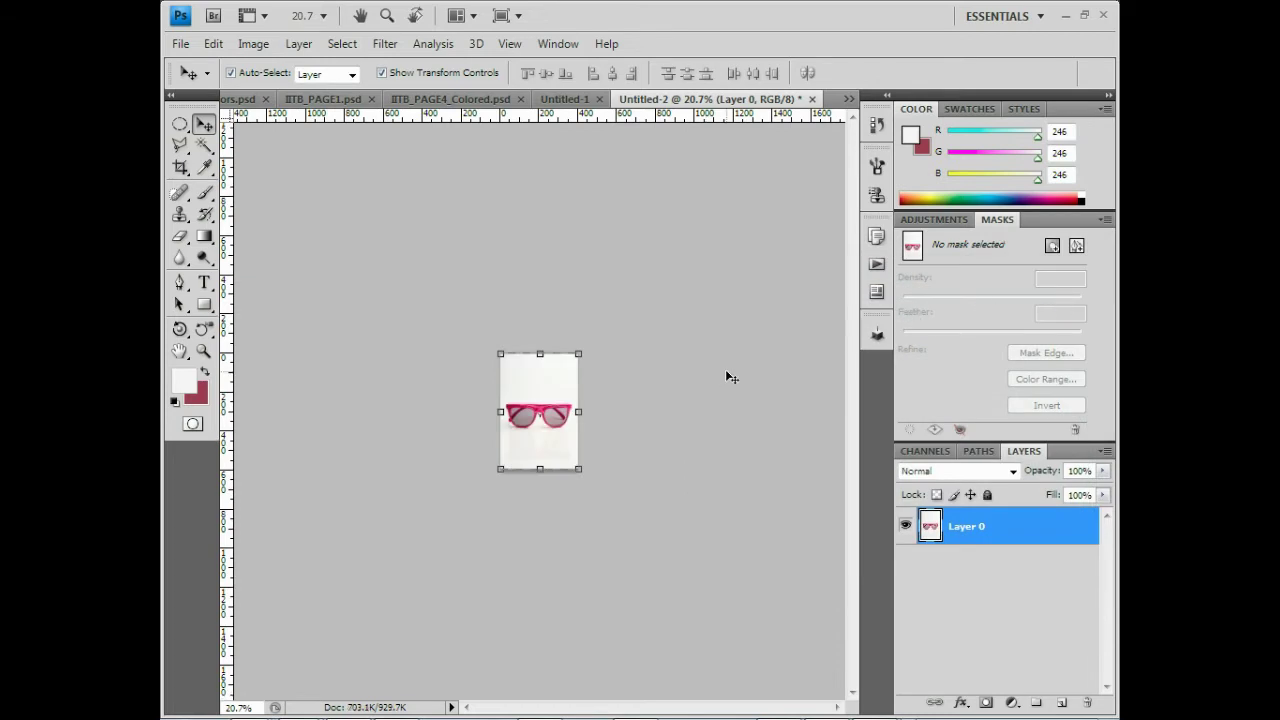
# Paint straight pencil lines over the dark strips along the canvas's bottom and top edges.
pyautogui.scroll(1, 530, 513)
pyautogui.scroll(1, 540, 511)
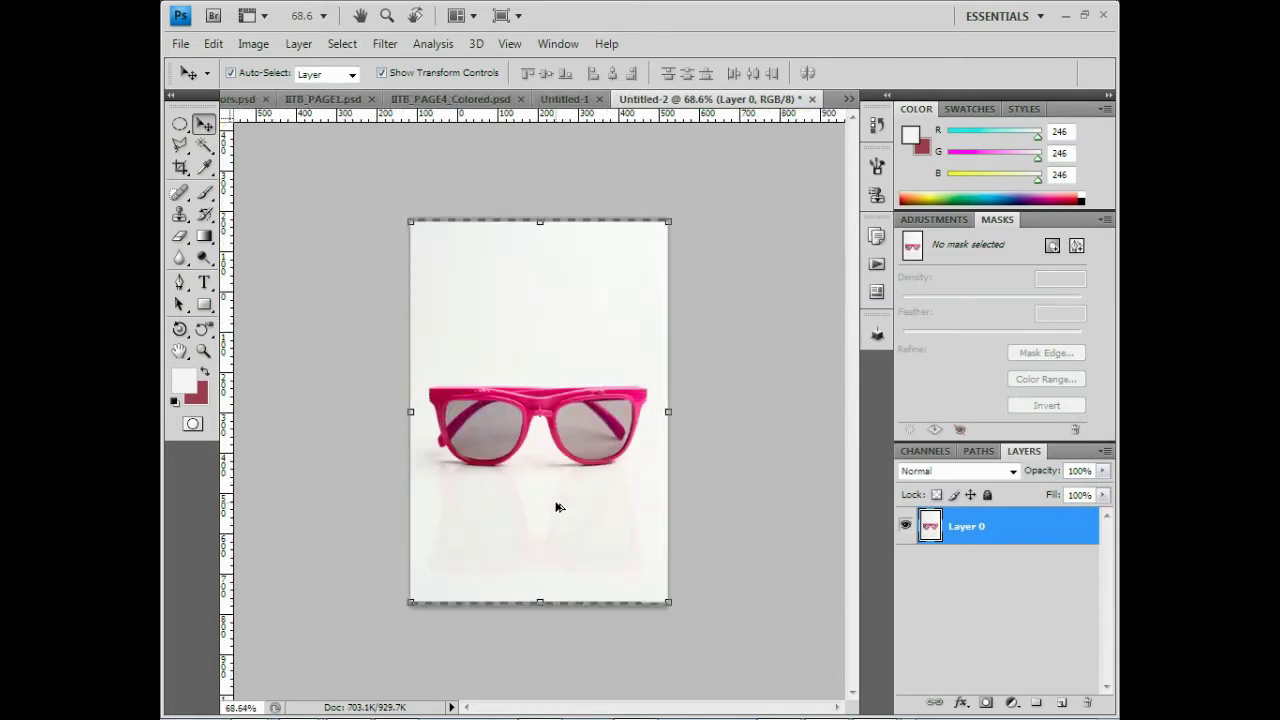
pyautogui.scroll(1, 550, 510)
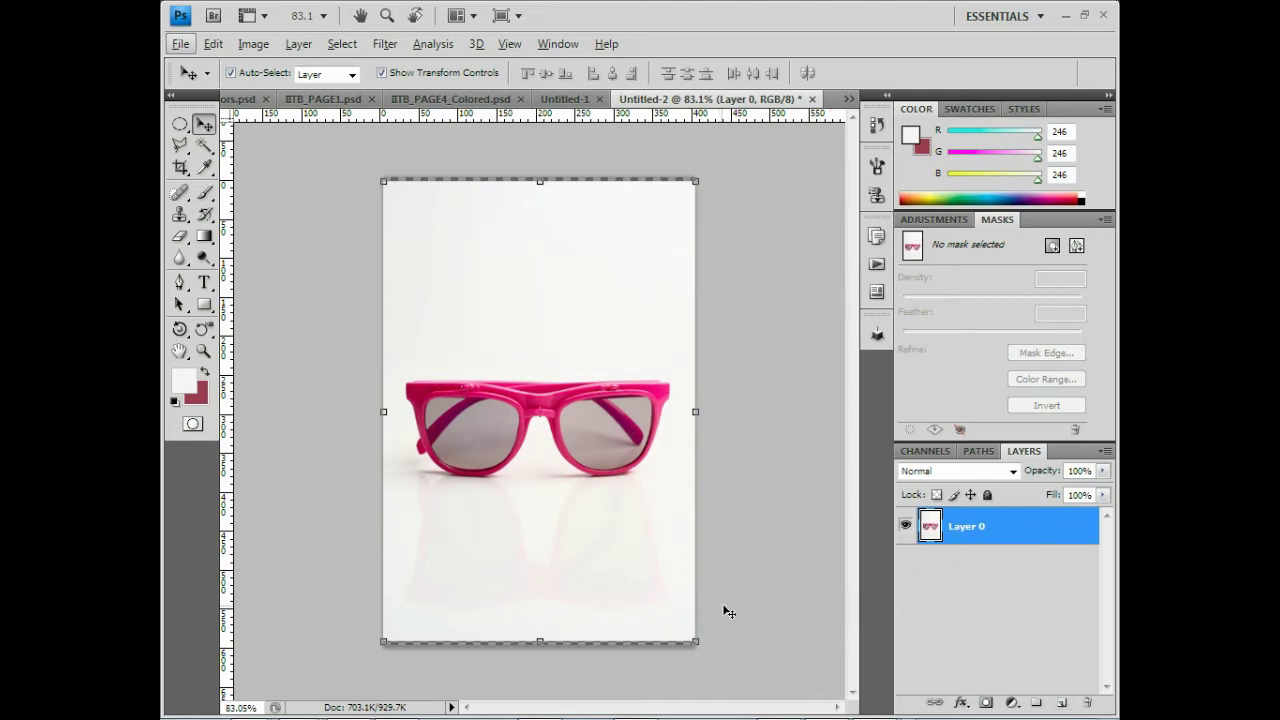
pyautogui.press('b')
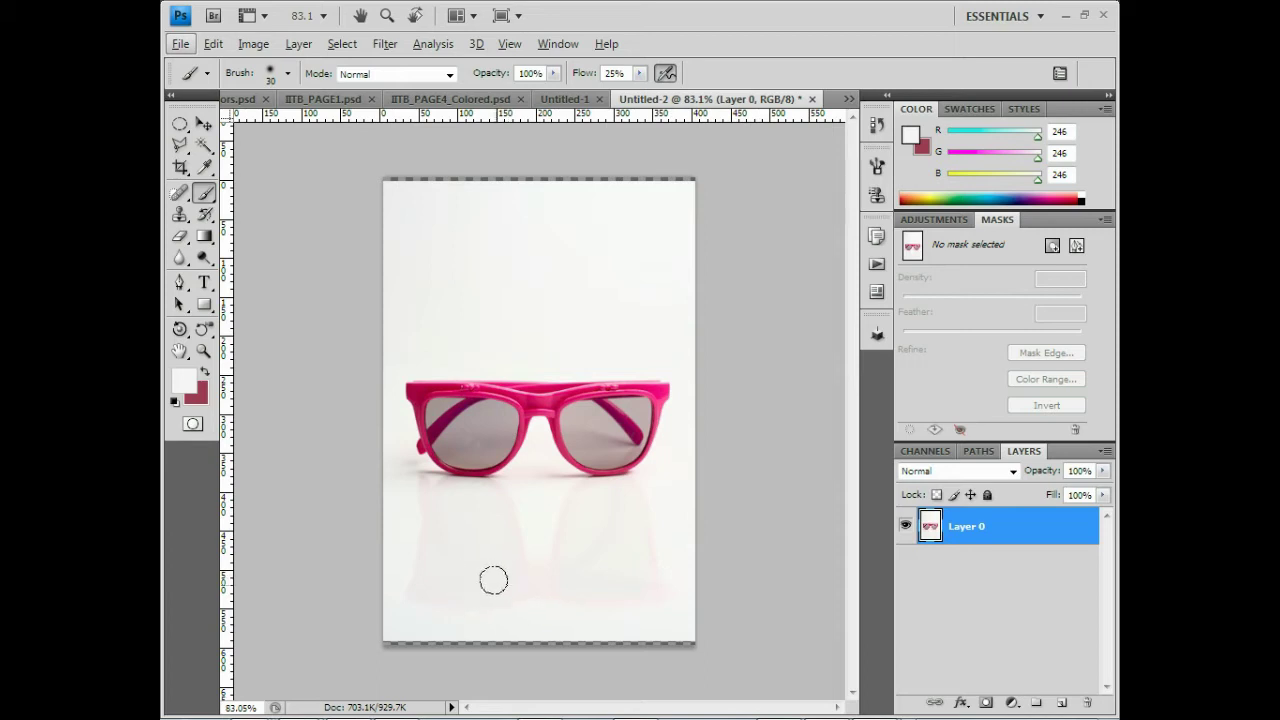
pyautogui.hotkey('shift', 'b')
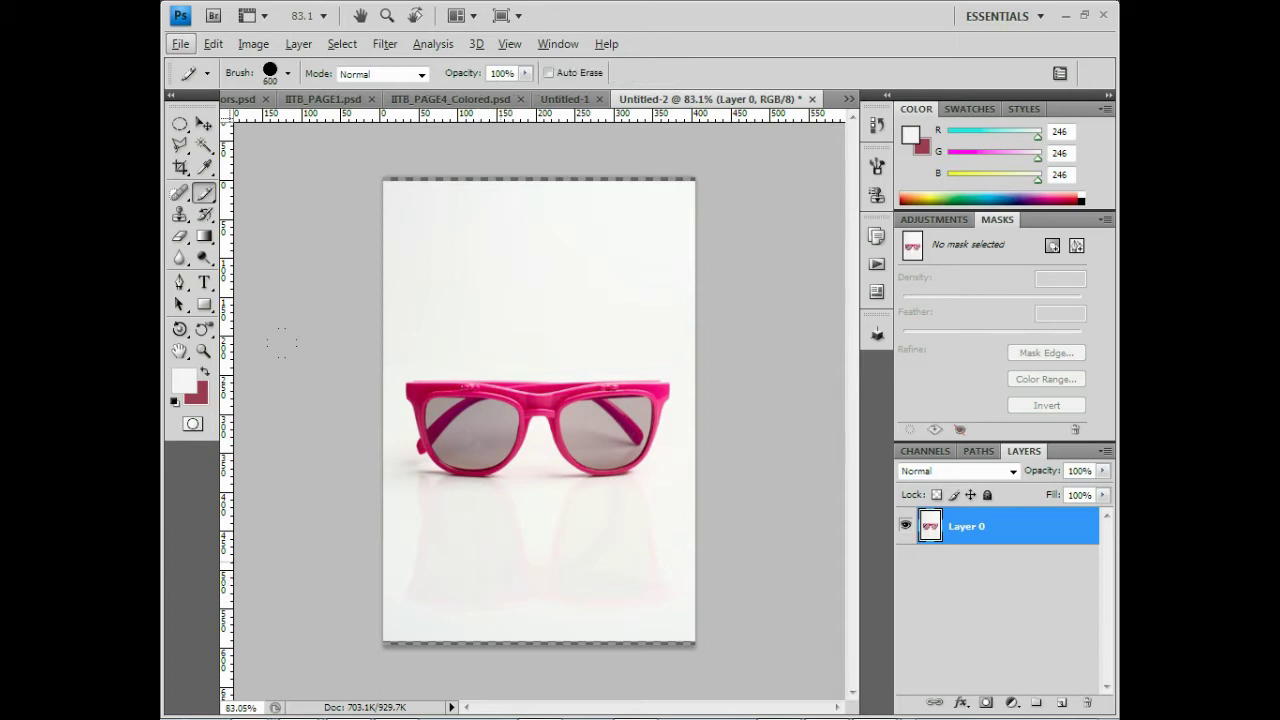
pyautogui.press('[')
pyautogui.press('[')
pyautogui.press('[')
pyautogui.click(387, 650)
pyautogui.keyDown('shift'); pyautogui.click(699, 650); pyautogui.keyUp('shift')
pyautogui.click(389, 180)
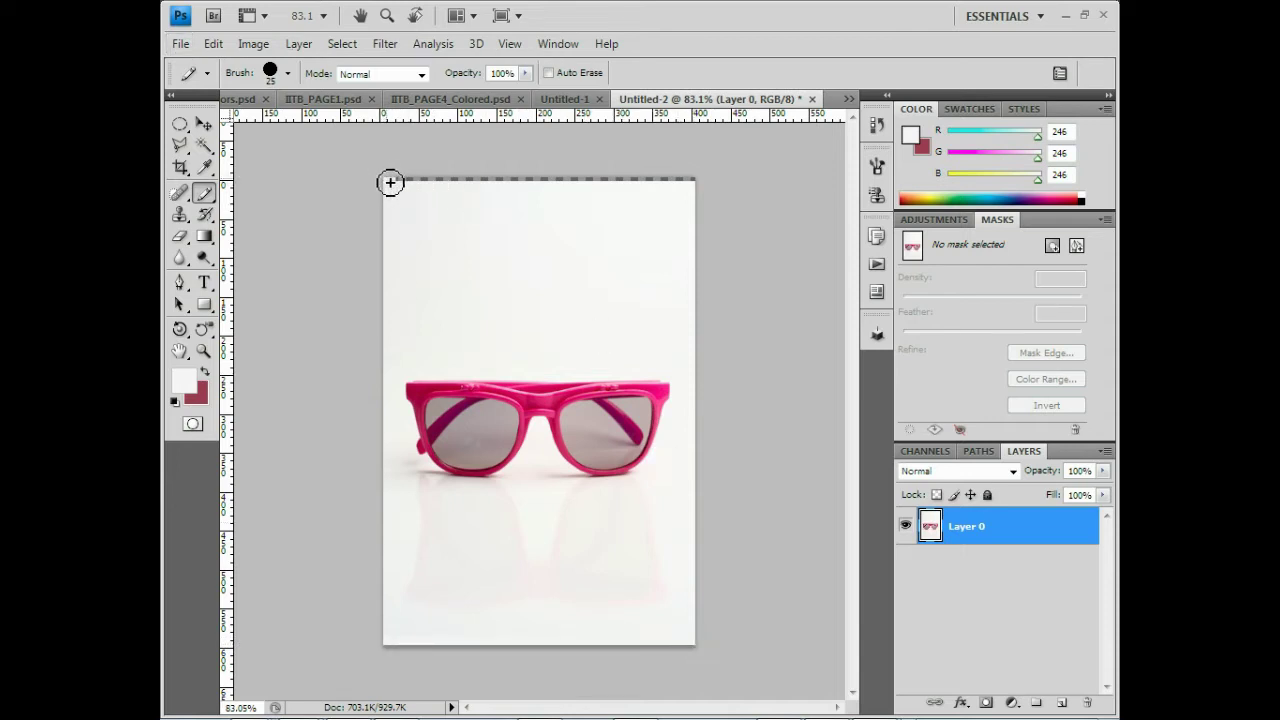
pyautogui.keyDown('shift'); pyautogui.click(699, 184); pyautogui.keyUp('shift')
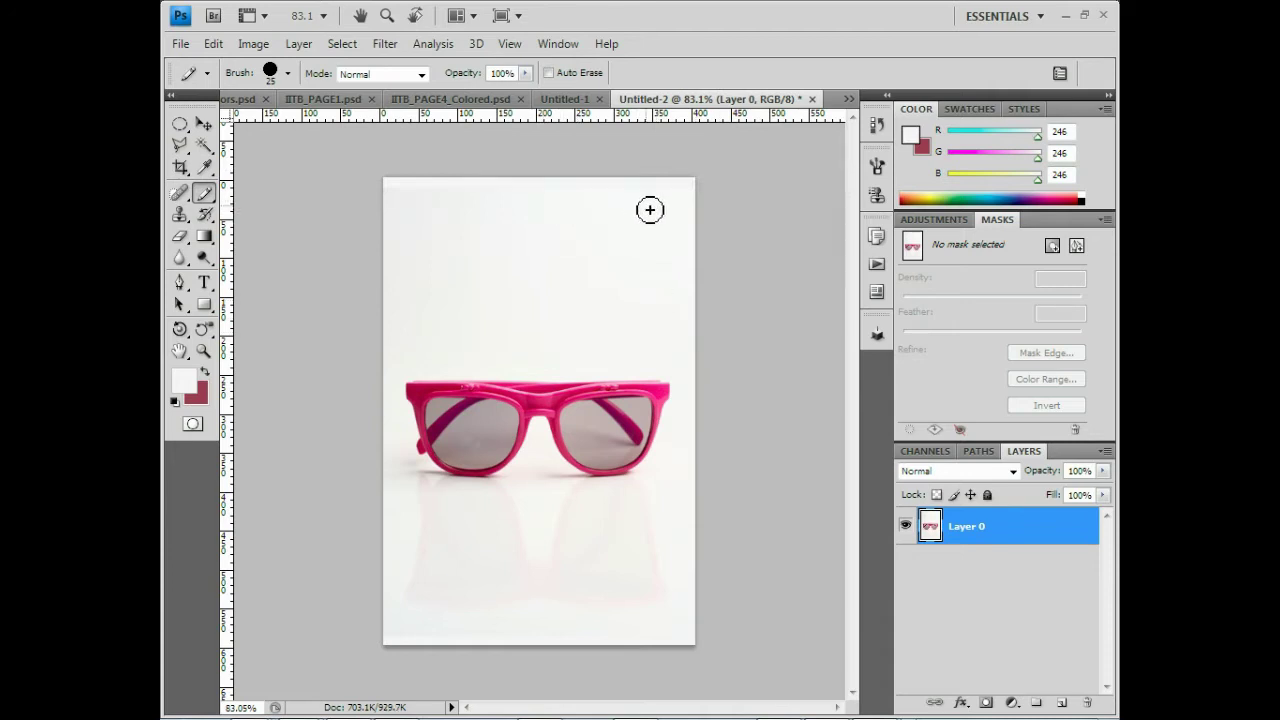
# Switch back to the soft brush and fine-tune its size.
pyautogui.hotkey('shift', 'b')
pyautogui.hotkey('shift', 'b')
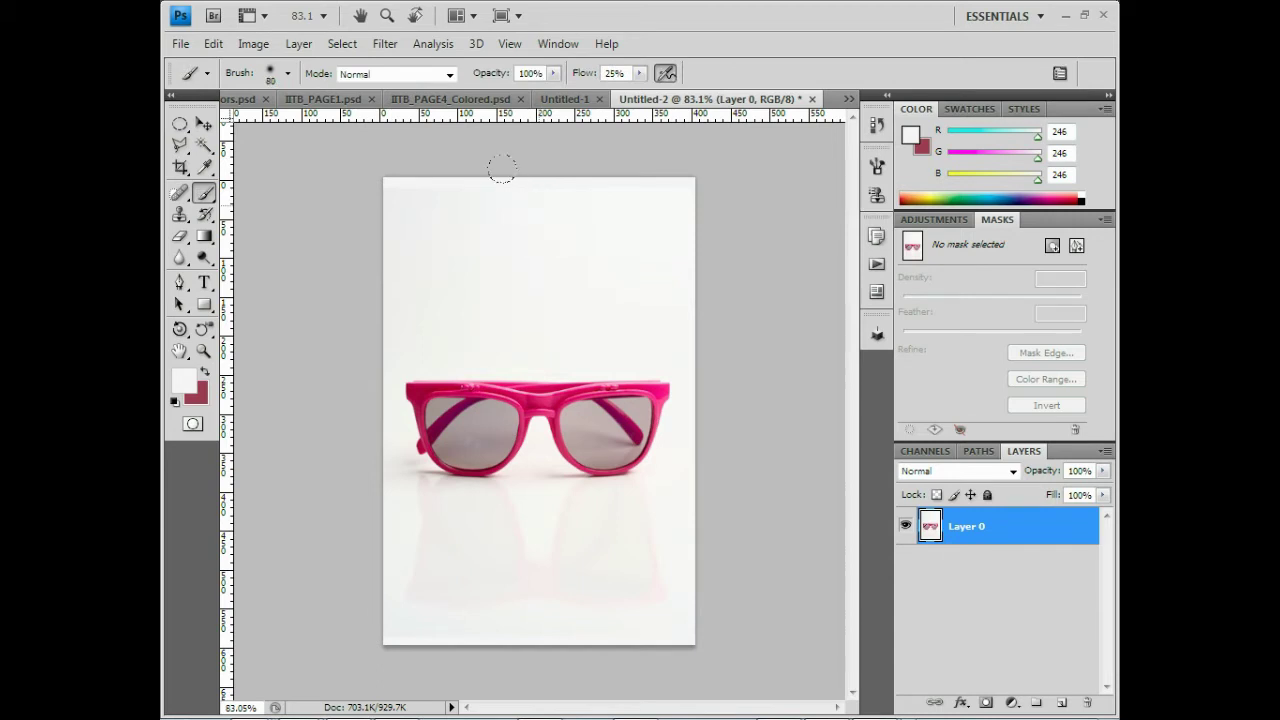
pyautogui.press(']')
pyautogui.press(']')
pyautogui.press(']')
pyautogui.press('[')
pyautogui.press('[')
pyautogui.press('[')
pyautogui.press('[')
pyautogui.press('[')
pyautogui.press(']')
pyautogui.press(']')
pyautogui.press(']')
pyautogui.press(']')
pyautogui.press('[')
pyautogui.press('[')
pyautogui.press('[')
pyautogui.press(']')
pyautogui.press(']')
# Spot-heal the blemishes and dark specks on the left lens and its edge.
pyautogui.click(180, 194)
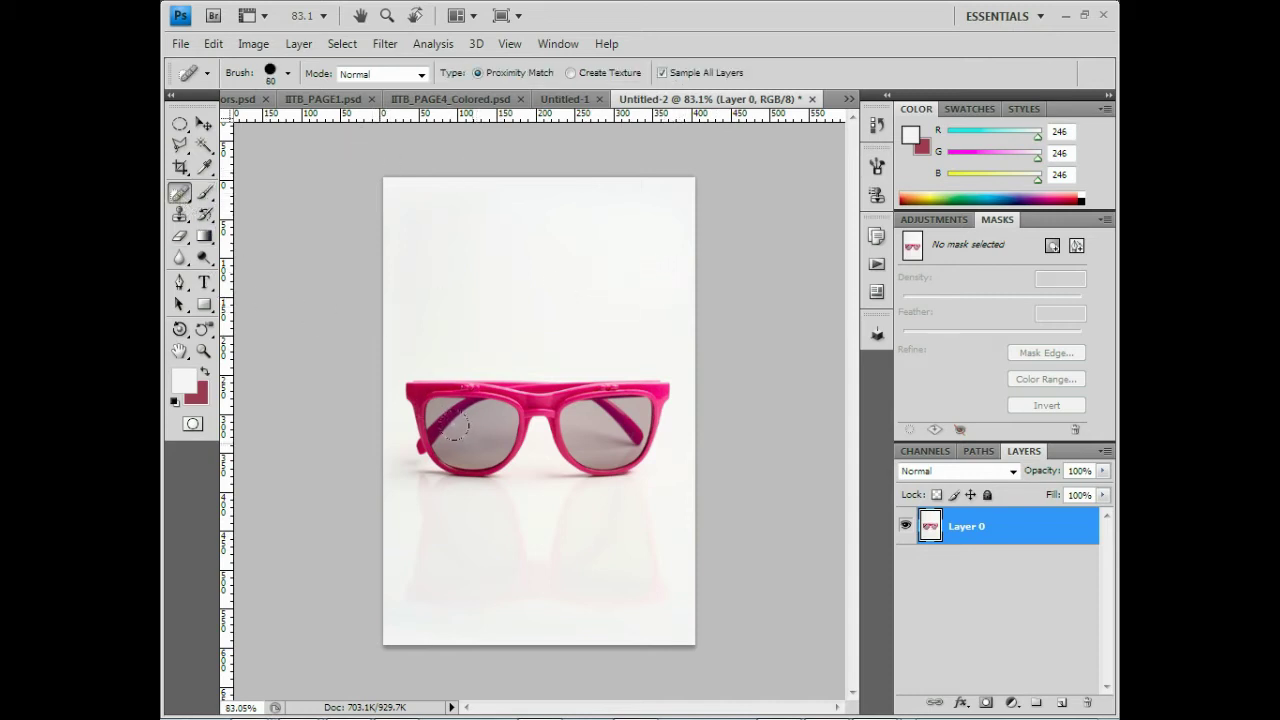
pyautogui.moveTo(452, 428); pyautogui.dragTo(476, 450)
pyautogui.scroll(-1, 462, 453)
pyautogui.scroll(1, 462, 453)
pyautogui.scroll(2, 480, 466)
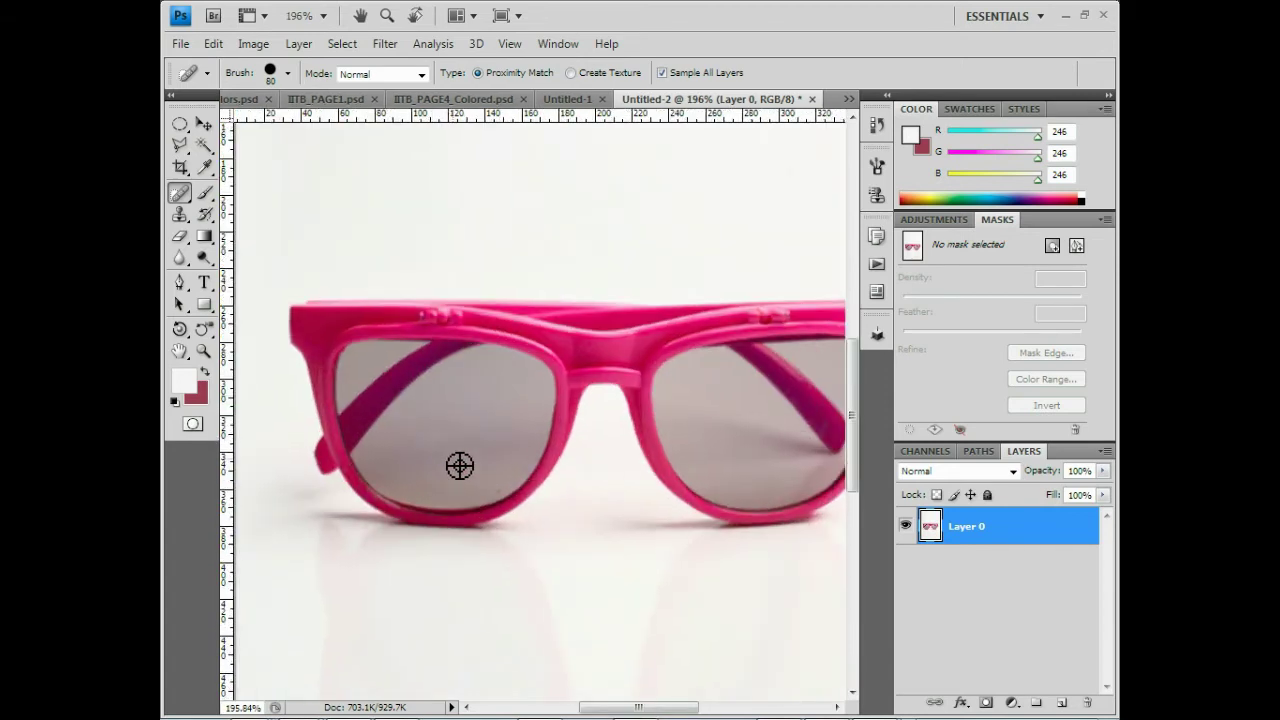
pyautogui.scroll(1, 460, 460)
pyautogui.scroll(1, 497, 466)
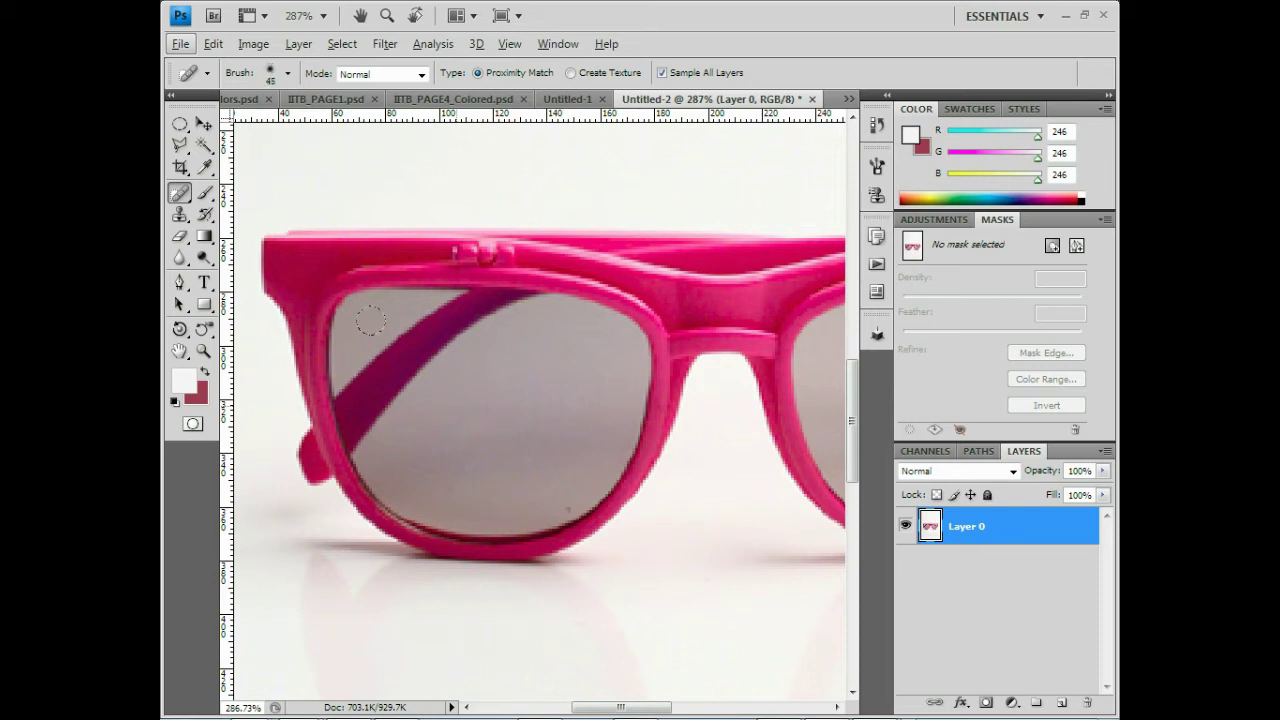
pyautogui.moveTo(466, 423); pyautogui.dragTo(495, 425)
pyautogui.click(464, 436)
pyautogui.click(569, 504)
pyautogui.press('[')
pyautogui.press('[')
pyautogui.press('[')
pyautogui.click(569, 509)
# Clone Stamp over the remaining dark spot on the left lens edge from a clean sample.
pyautogui.press('s')
pyautogui.keyDown('alt'); pyautogui.click(592, 488); pyautogui.keyUp('alt')
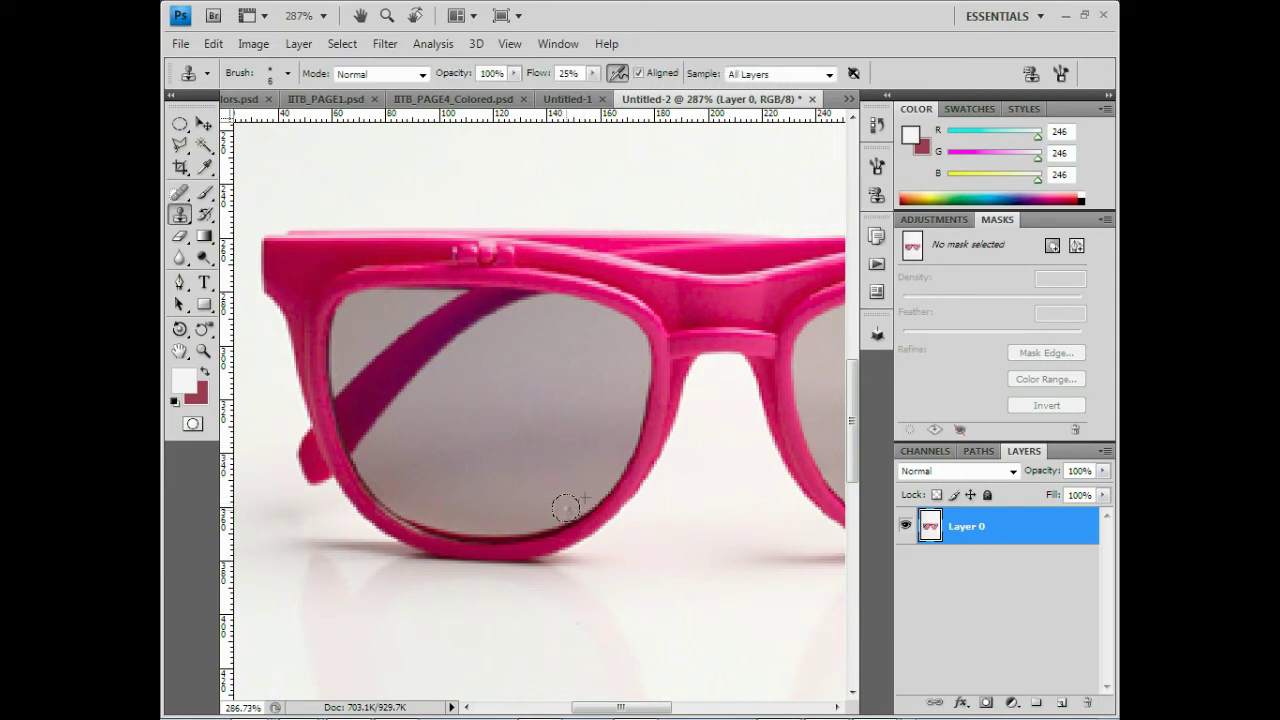
pyautogui.moveTo(564, 506); pyautogui.dragTo(573, 484)
pyautogui.moveTo(690, 511)
pyautogui.mouseDown()
pyautogui.moveTo(503, 506)
pyautogui.moveTo(632, 505)
pyautogui.moveTo(598, 488)
pyautogui.mouseUp()
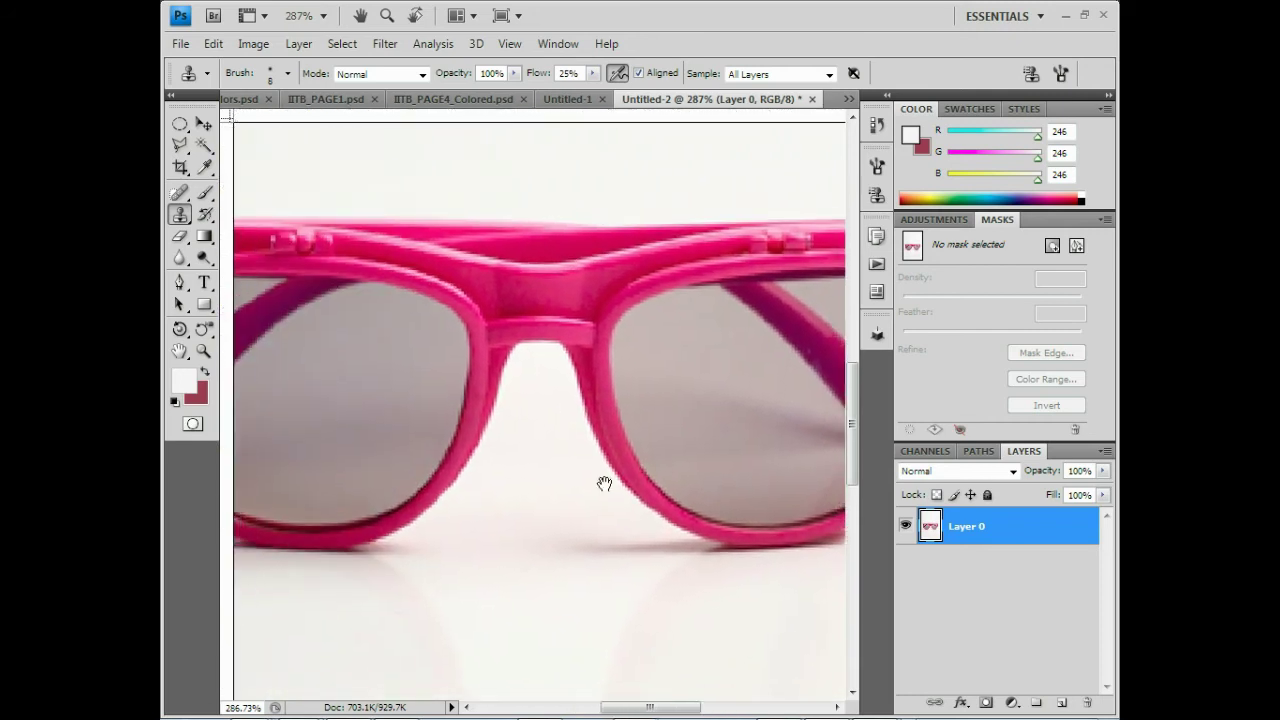
pyautogui.scroll(-3, 596, 497)
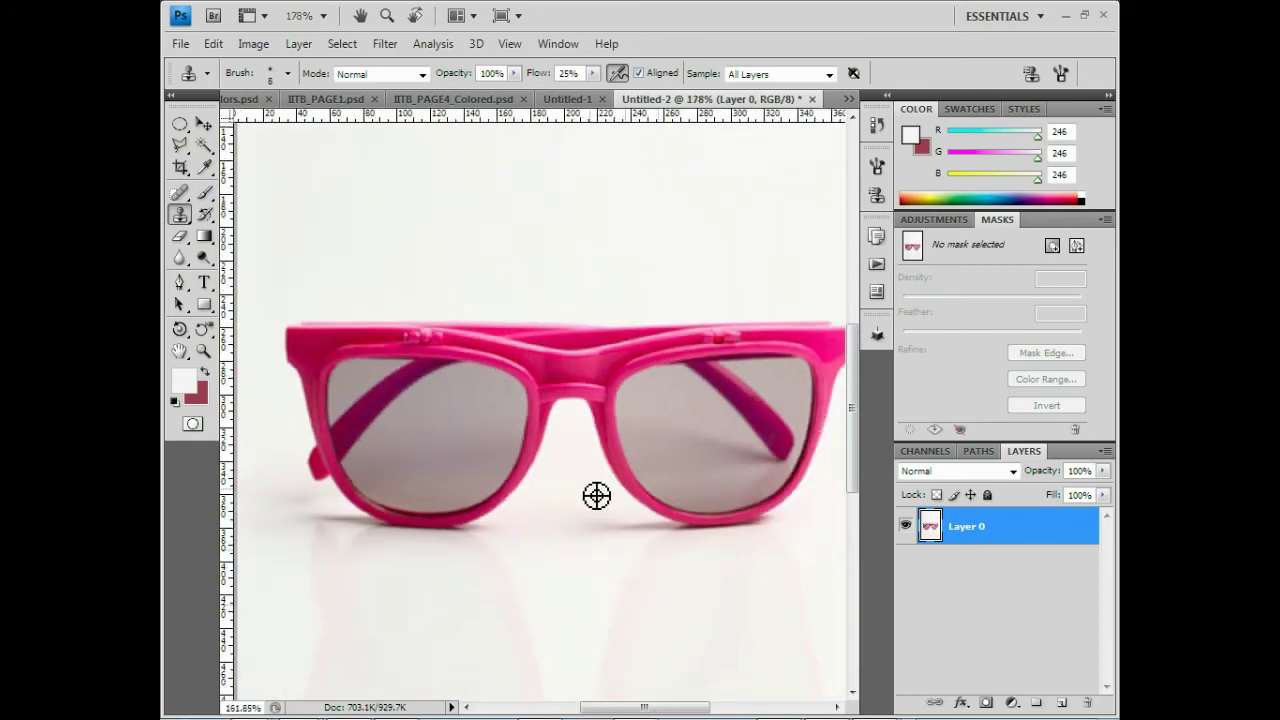
pyautogui.click(385, 44)
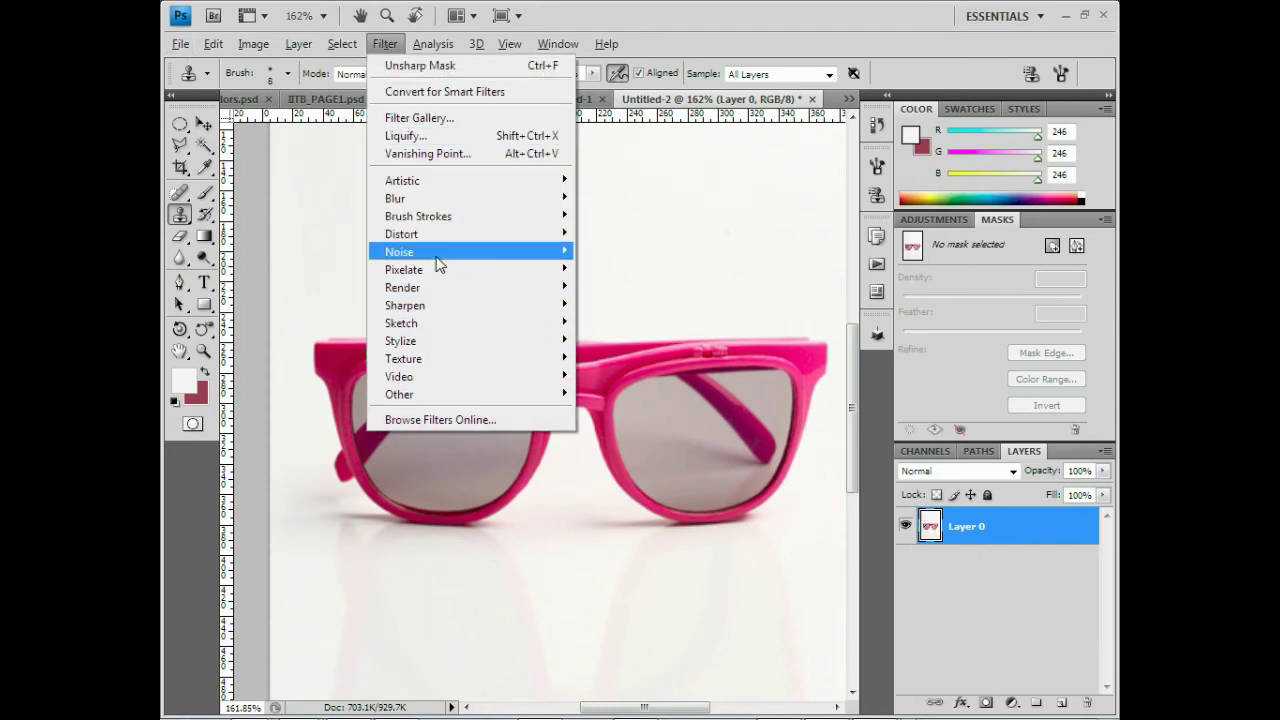
pyautogui.moveTo(470, 305)
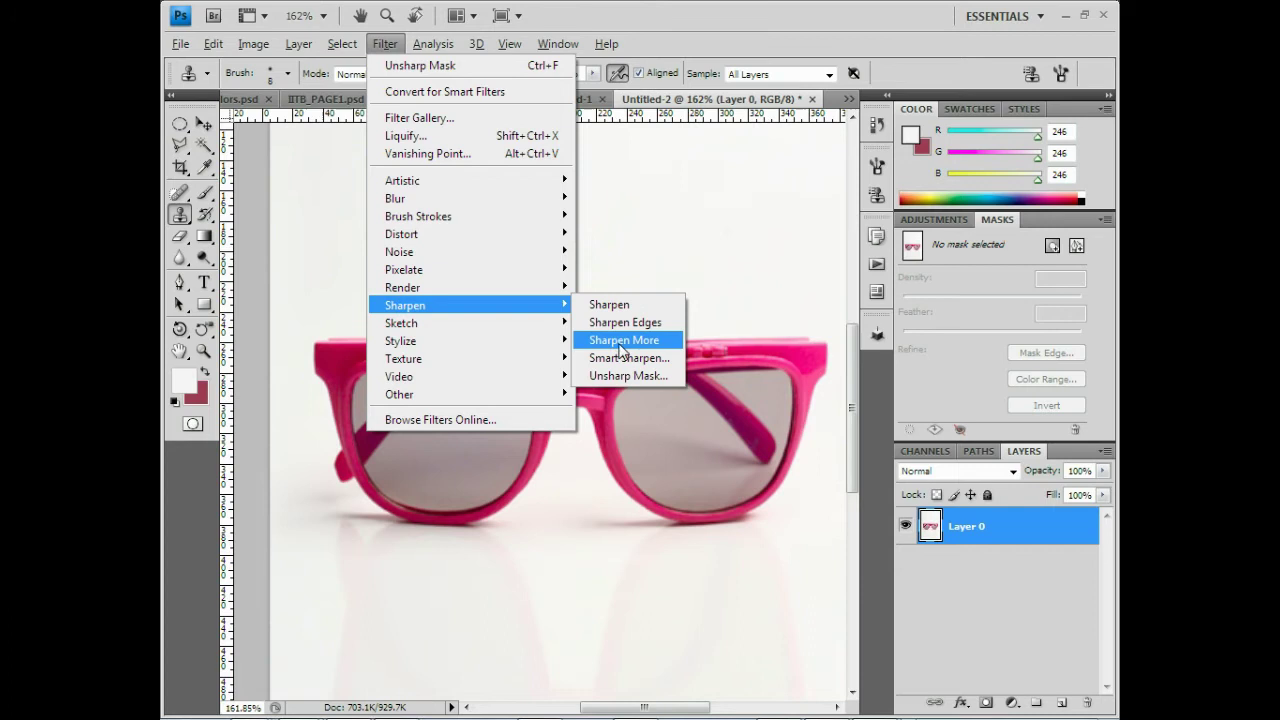
# Apply Unsharp Mask with 50% amount, 1.0 pixel radius and threshold 0.
pyautogui.click(629, 375)
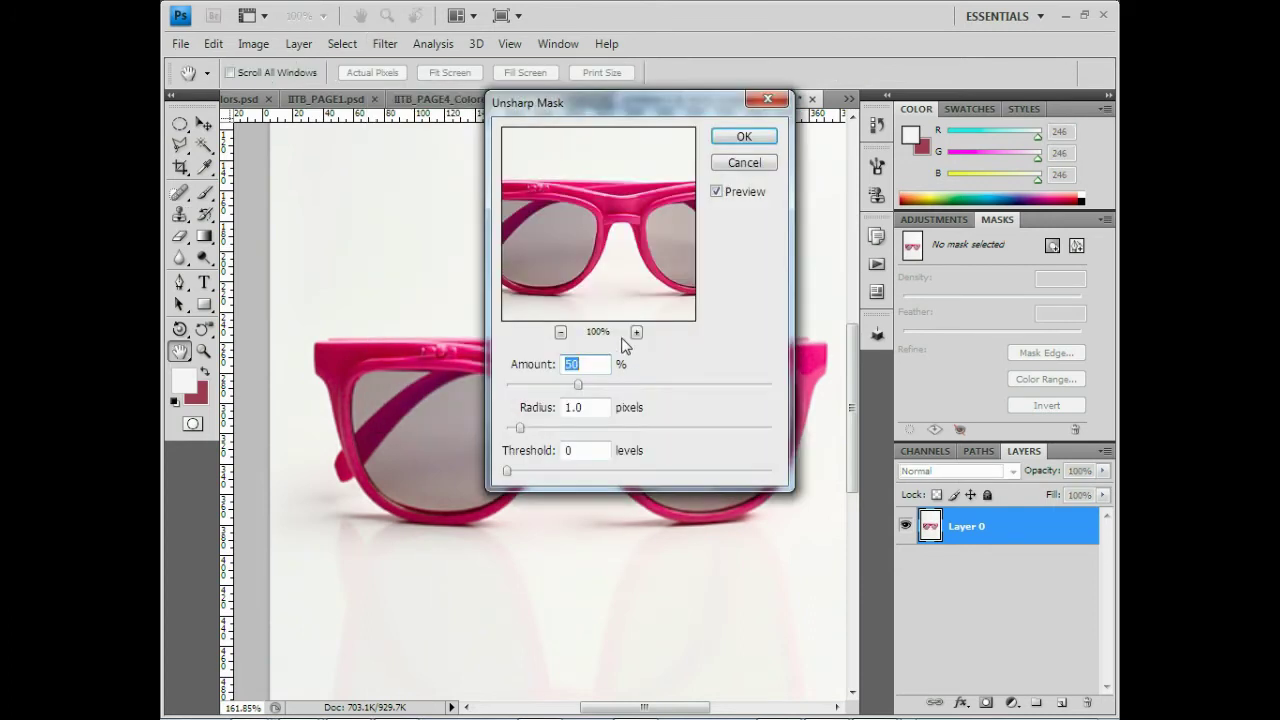
pyautogui.moveTo(588, 212)
pyautogui.mouseDown()
pyautogui.moveTo(648, 212)
pyautogui.moveTo(600, 220)
pyautogui.moveTo(599, 278)
pyautogui.moveTo(645, 200)
pyautogui.mouseUp()
pyautogui.click(744, 137)
pyautogui.press('s')
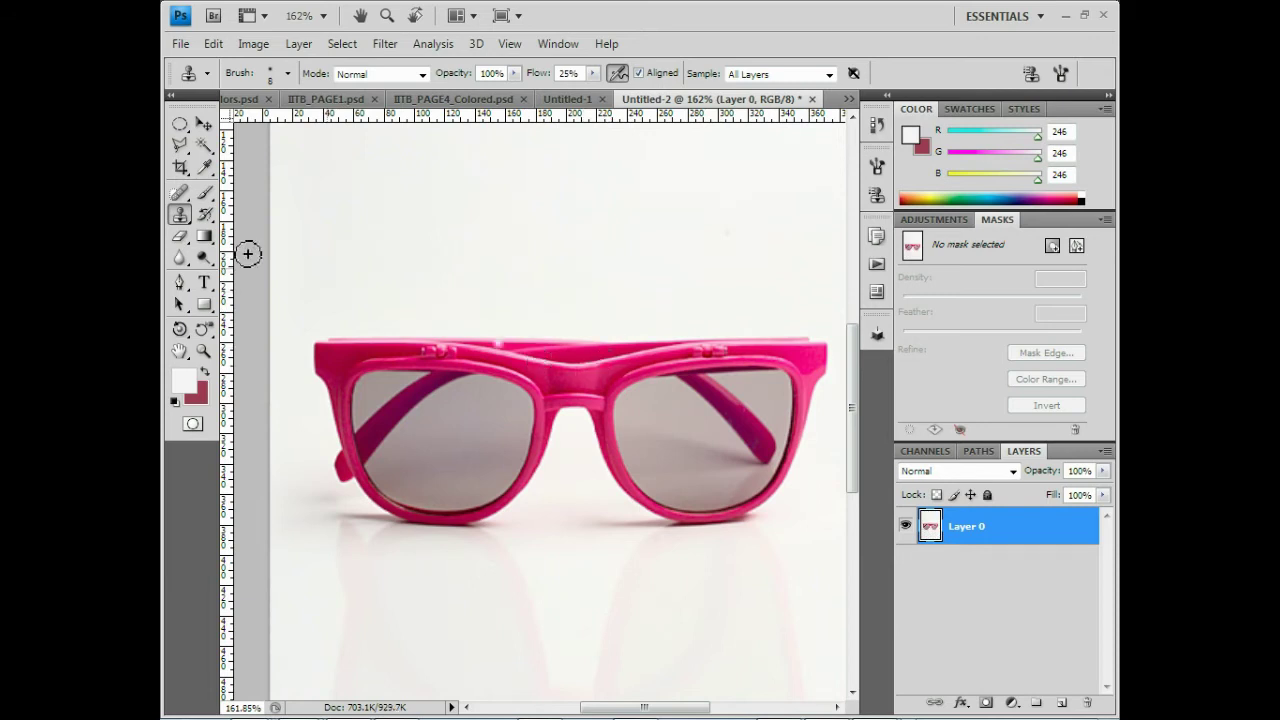
pyautogui.click(204, 257)
# Open the brush dynamics and browse the Shape Dynamics and Other Dynamics jitter controls.
pyautogui.scroll(-2, 318, 331)
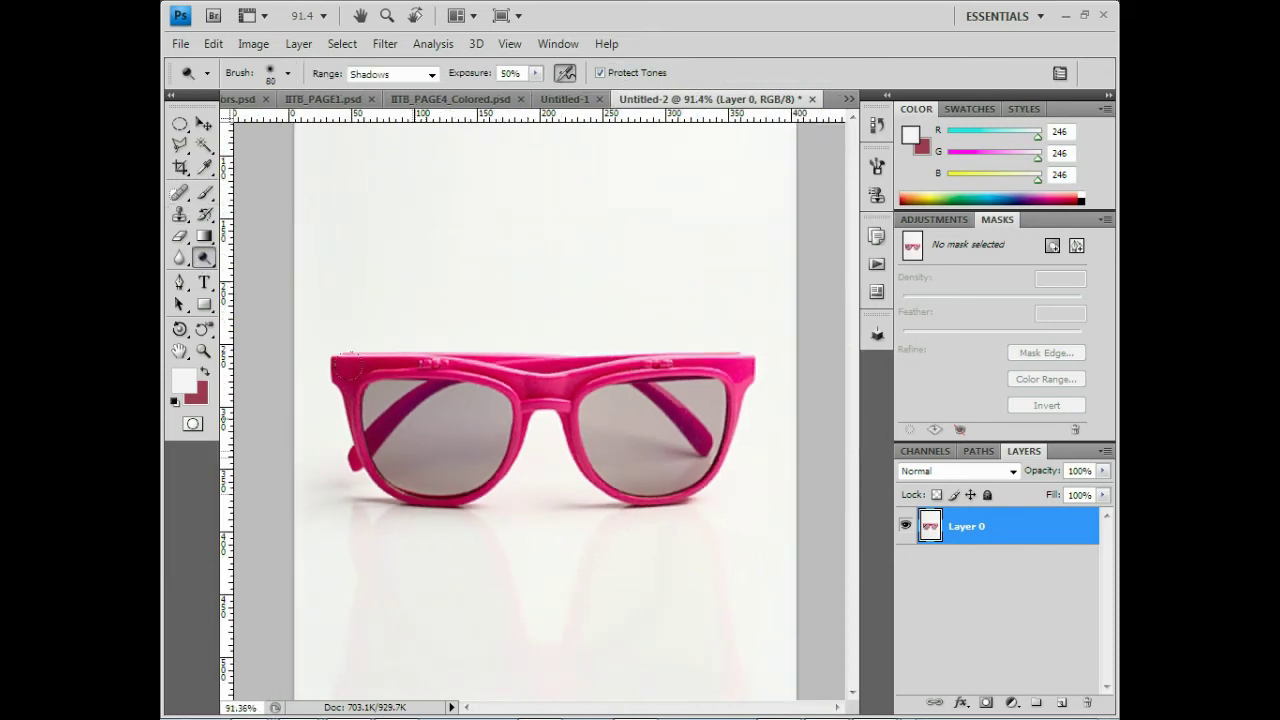
pyautogui.scroll(-1, 360, 377)
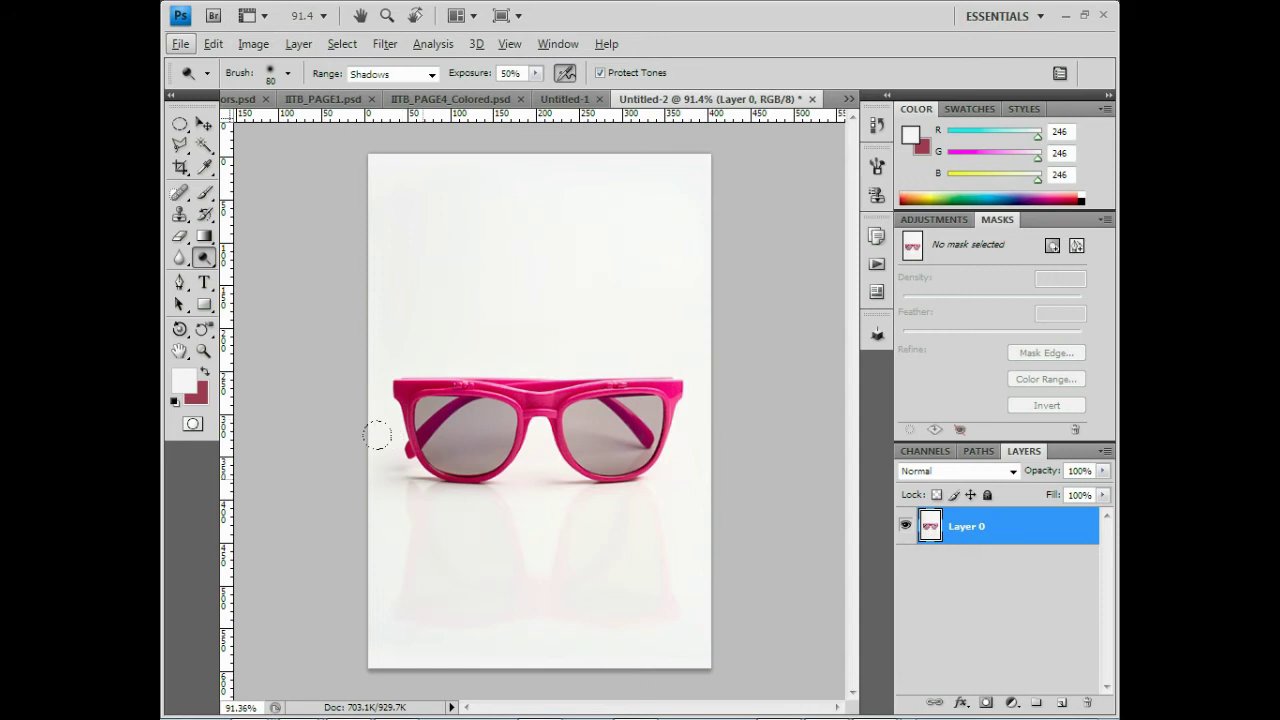
pyautogui.click(877, 167)
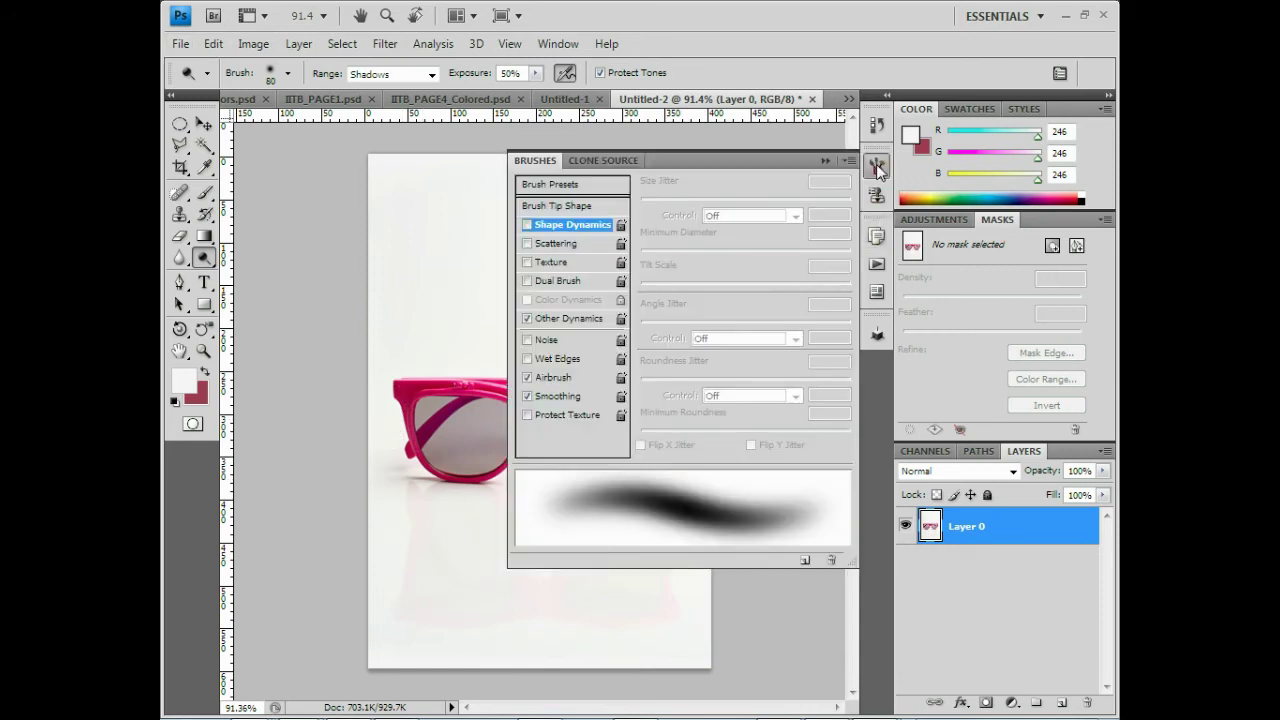
pyautogui.click(527, 225)
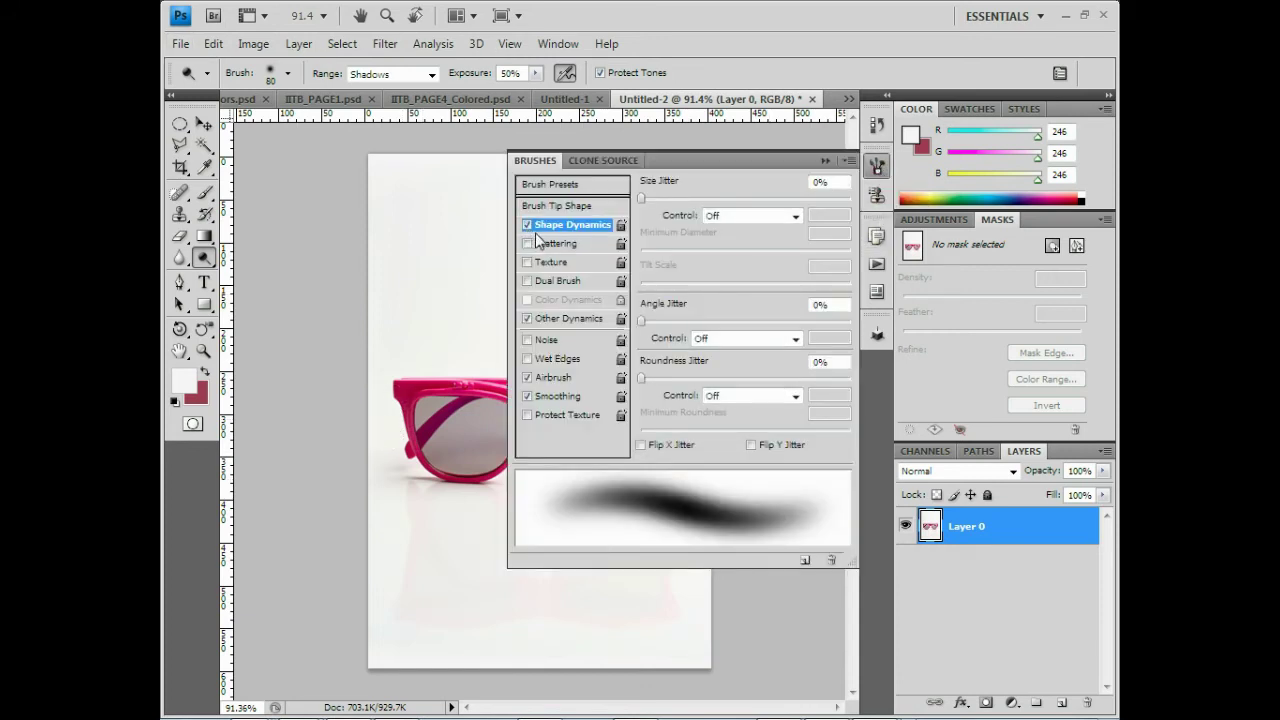
pyautogui.click(776, 216)
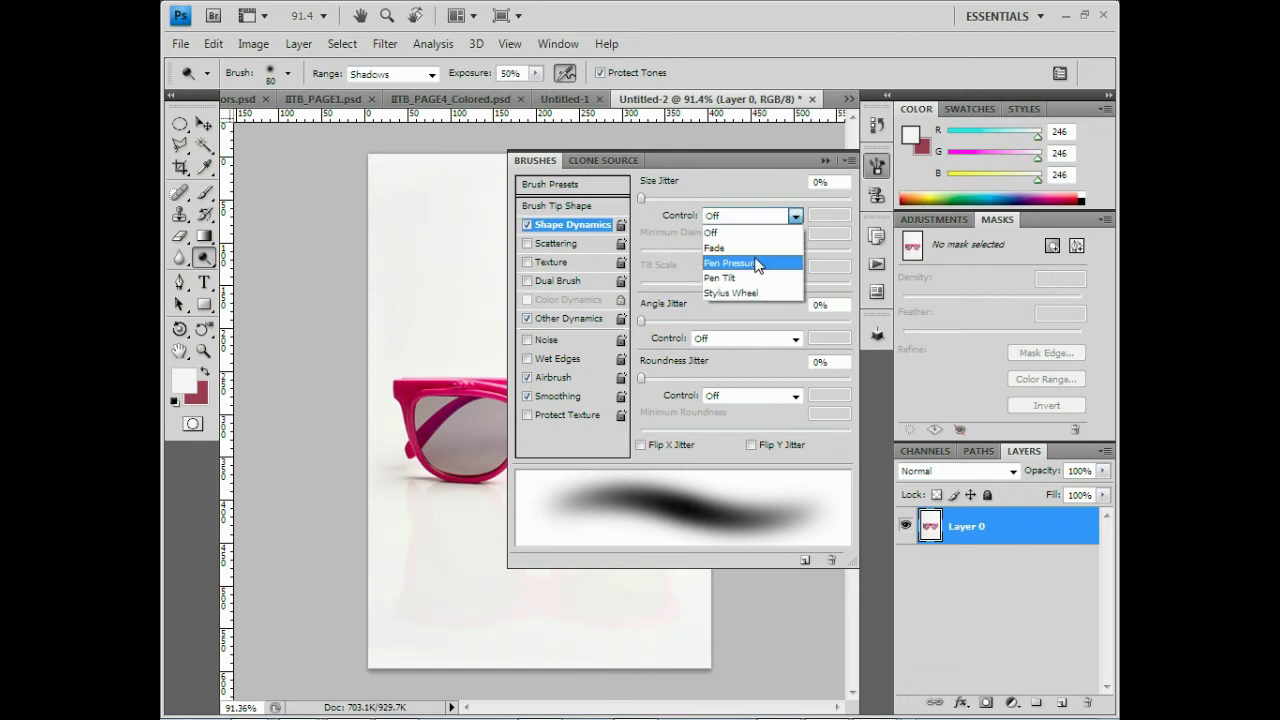
pyautogui.click(758, 262)
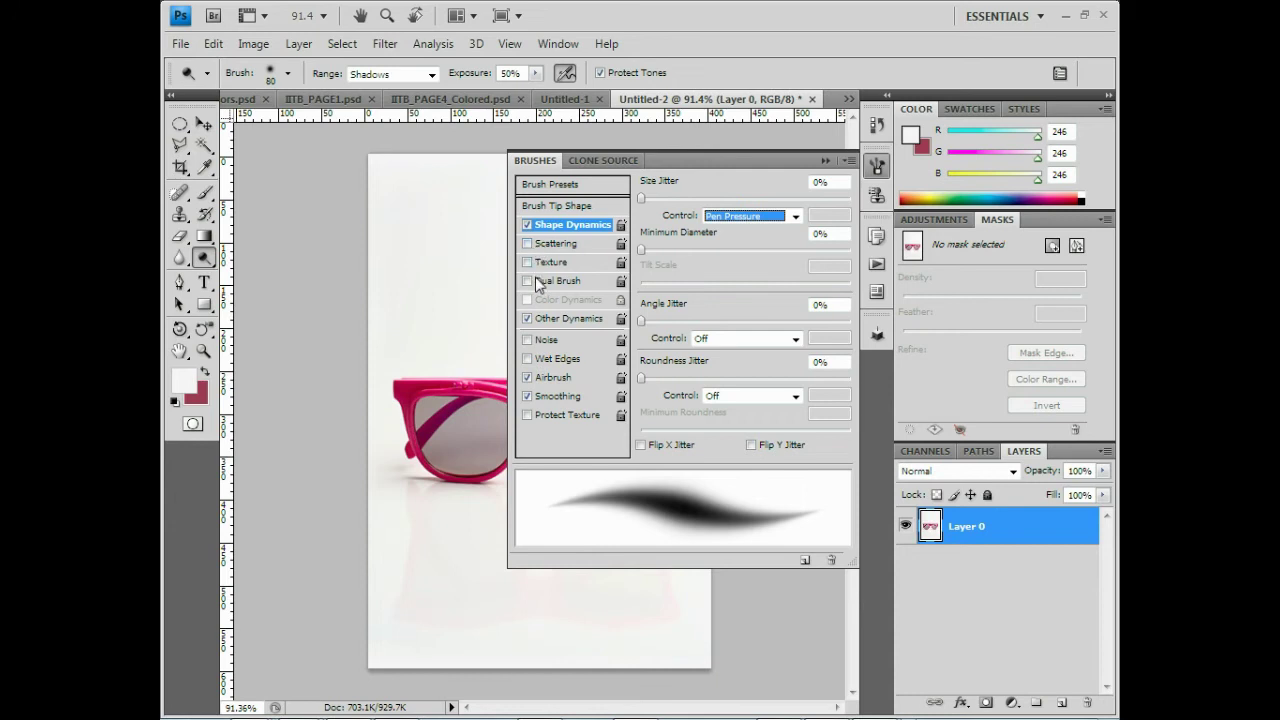
pyautogui.click(572, 319)
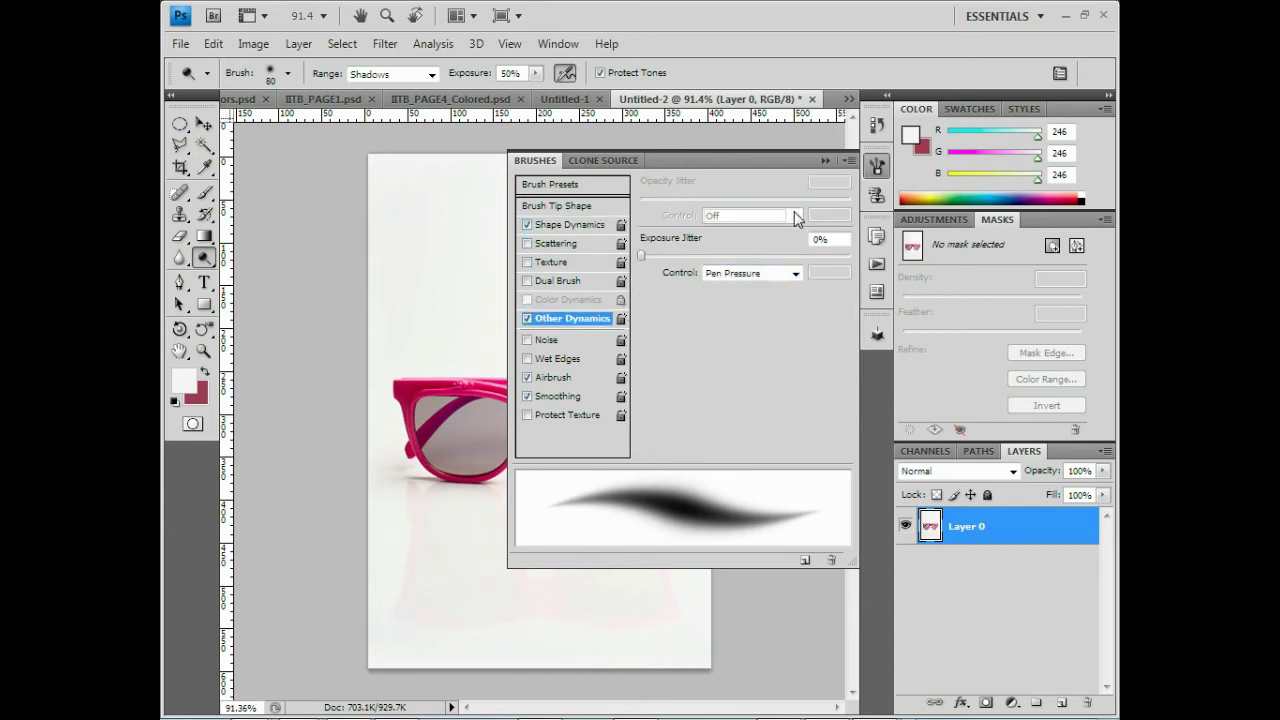
pyautogui.click(795, 274)
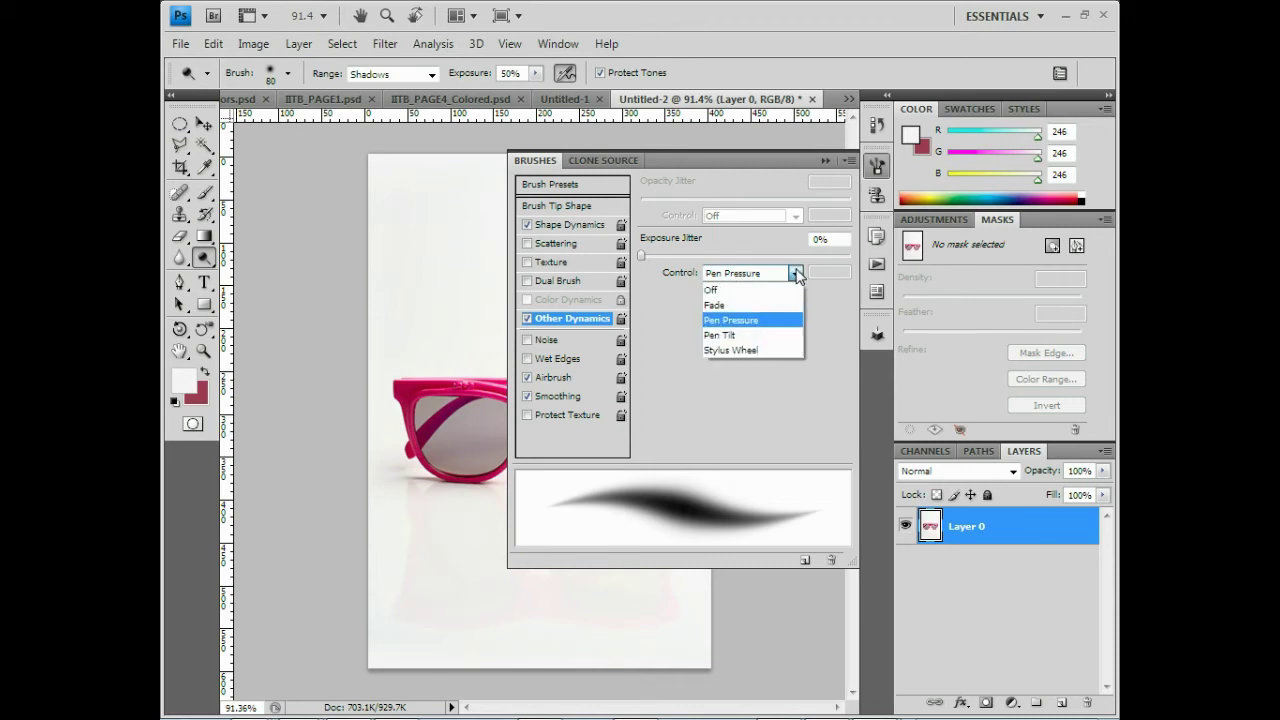
pyautogui.click(797, 276)
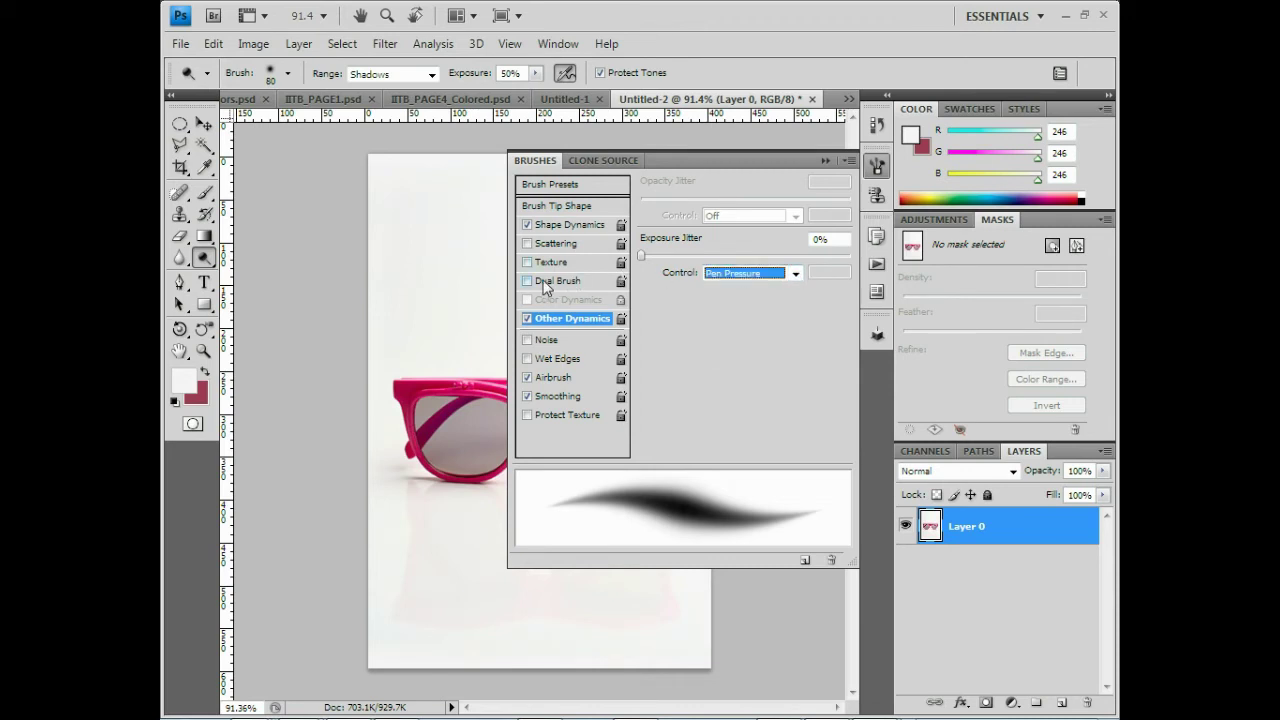
# Set Size Jitter Control to Off and drag Exposure Jitter to 0%.
pyautogui.click(565, 225)
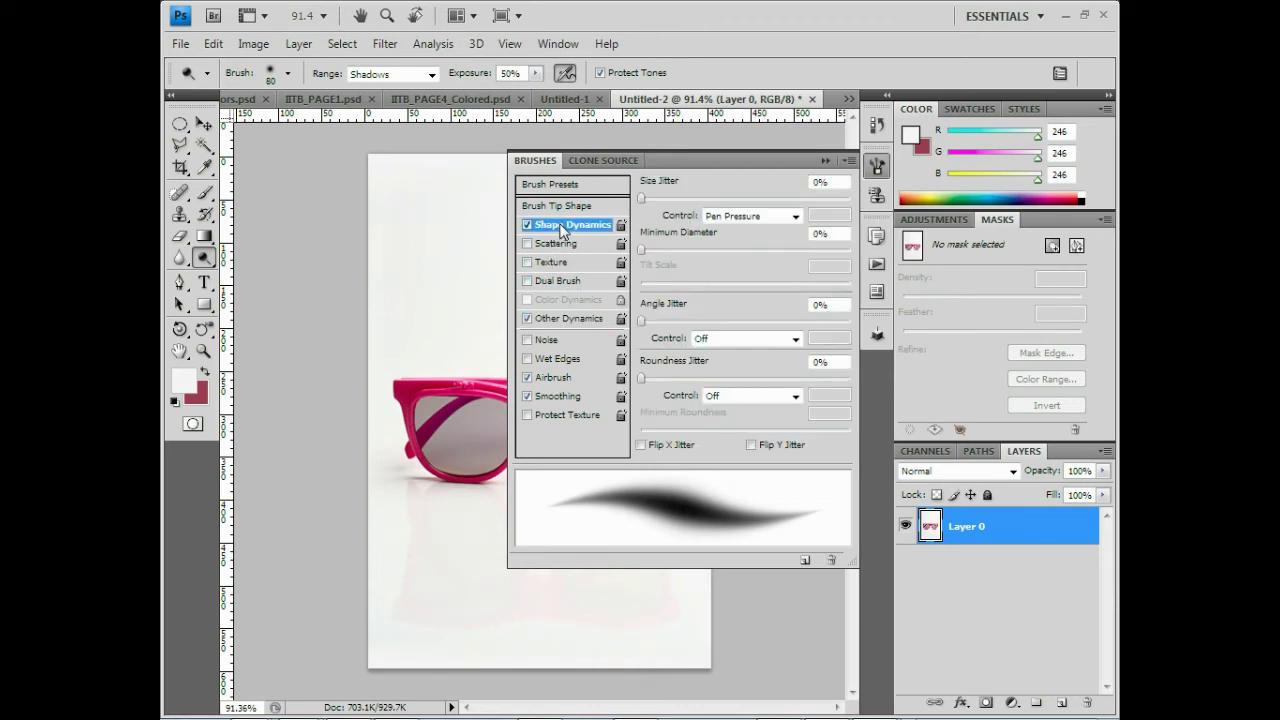
pyautogui.click(760, 216)
pyautogui.click(760, 229)
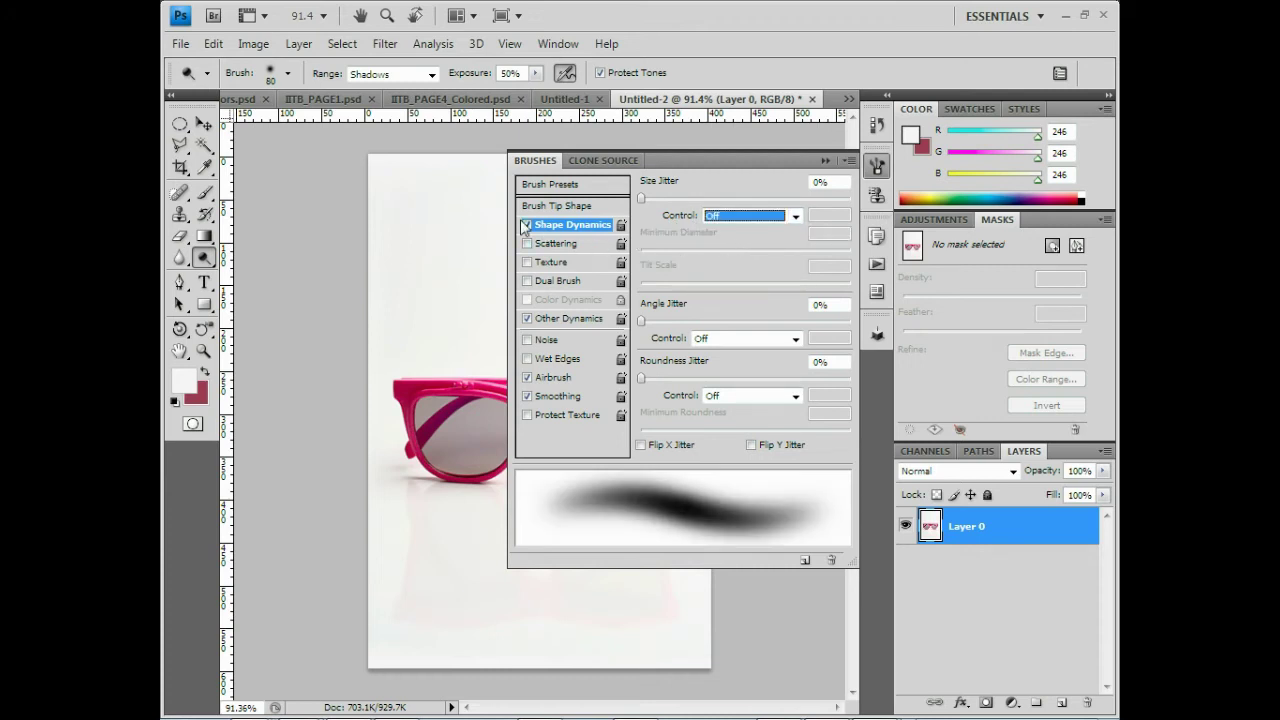
pyautogui.click(565, 318)
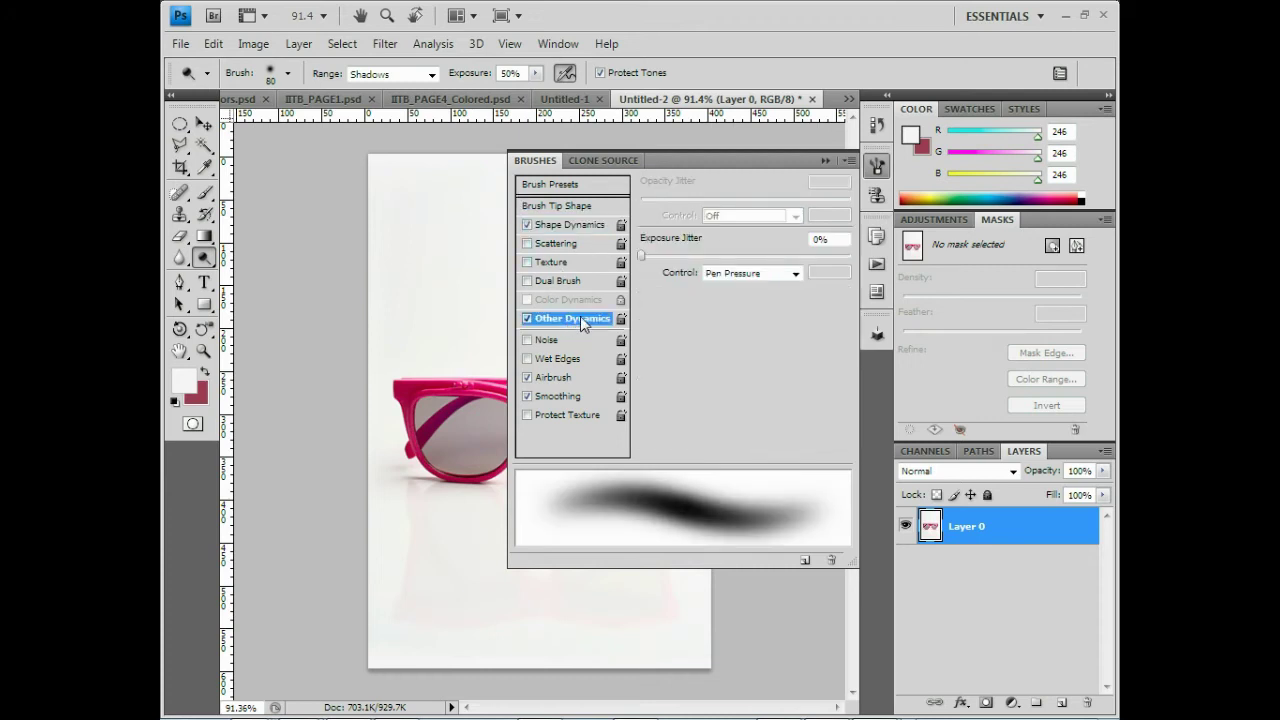
pyautogui.moveTo(651, 256); pyautogui.dragTo(618, 263)
# Collapse the brush settings panel and resize the brush to 125 px with the bracket keys.
pyautogui.click(825, 160)
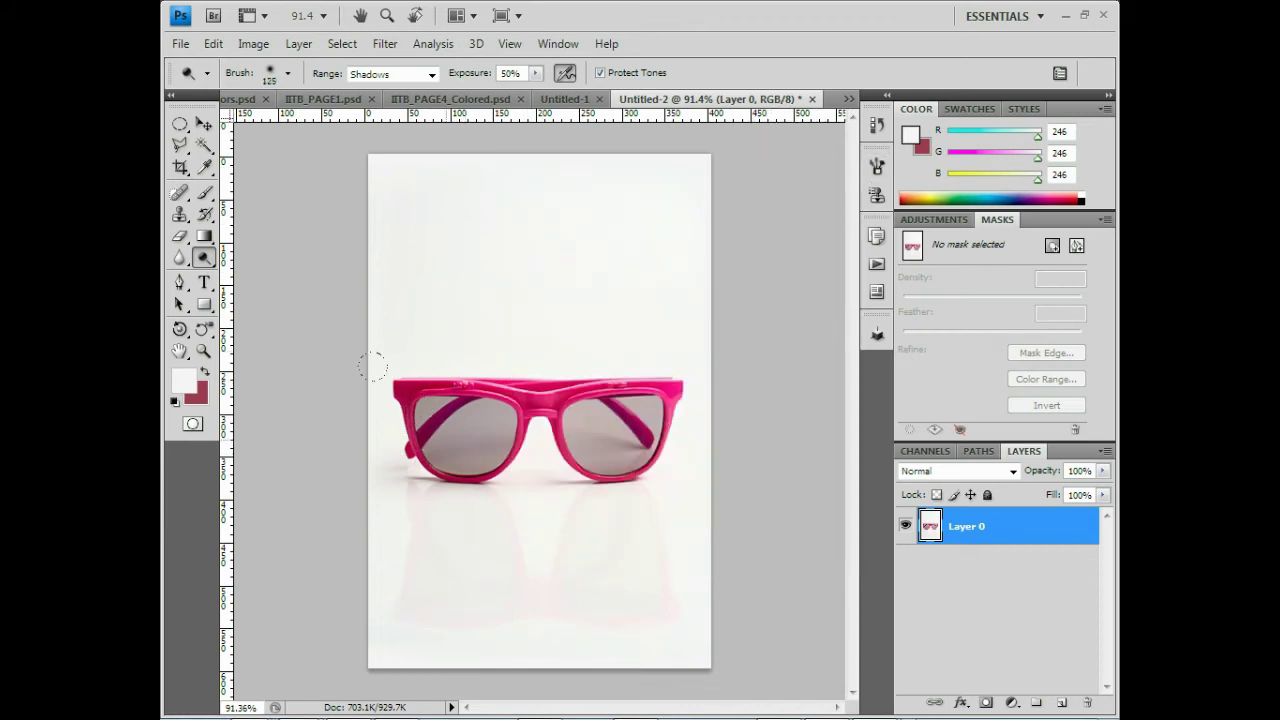
pyautogui.press(']')
pyautogui.press(']')
pyautogui.press(']')
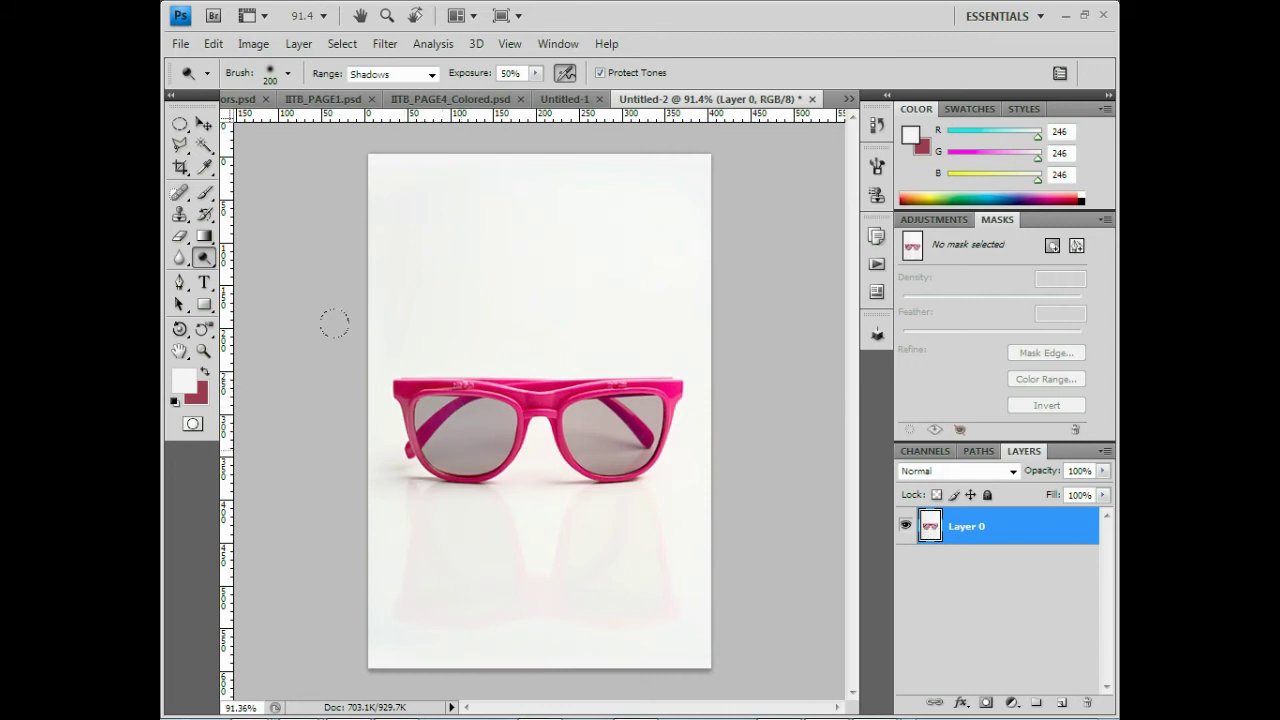
pyautogui.press(']')
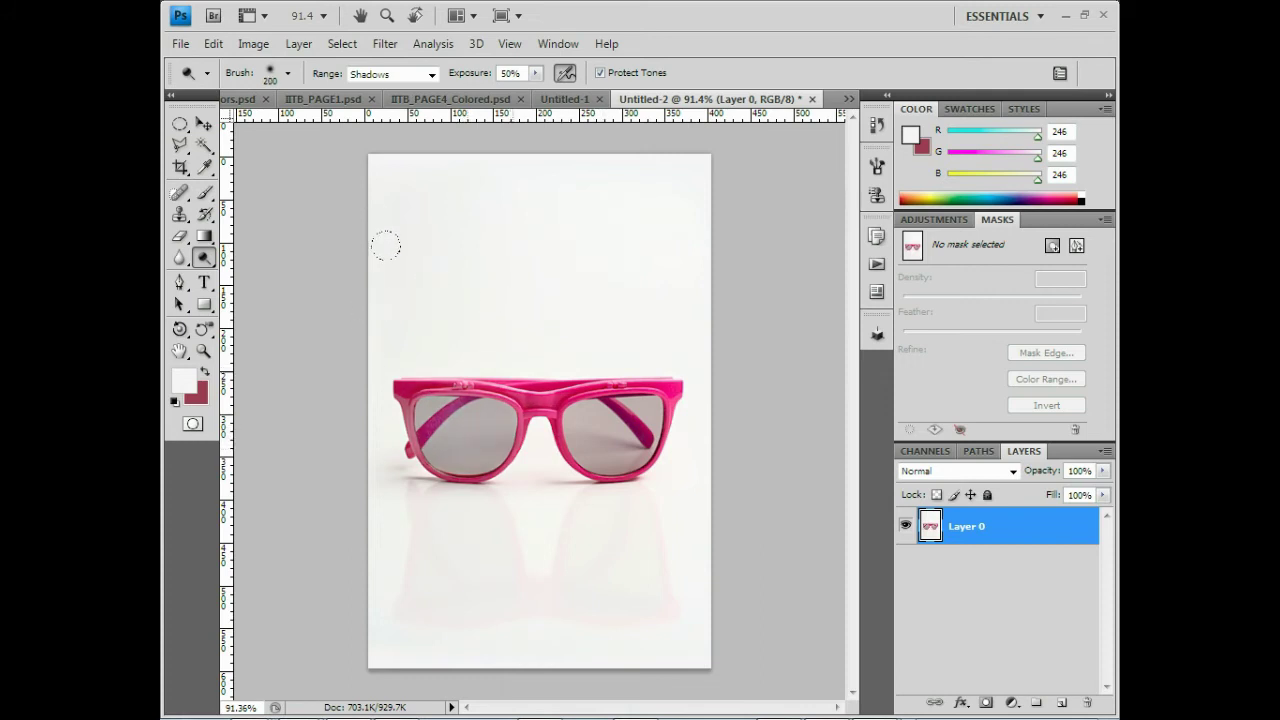
pyautogui.press('[')
pyautogui.press('[')
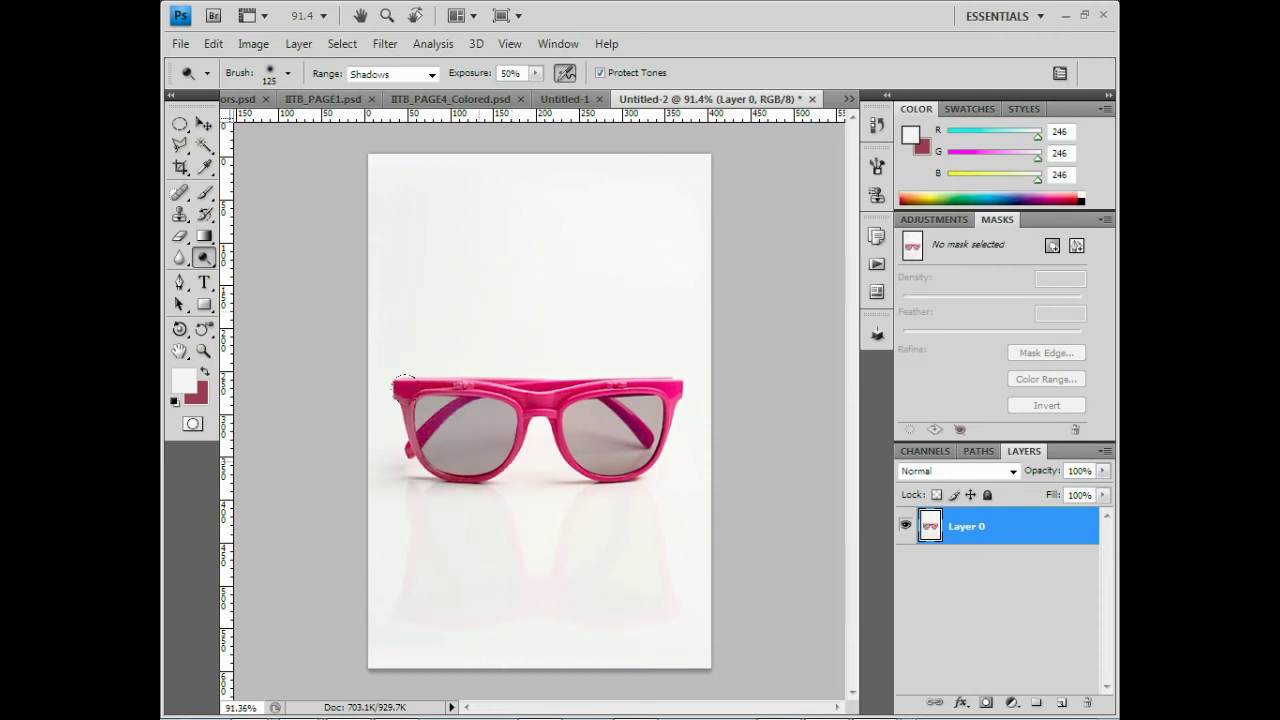
pyautogui.press(']')
pyautogui.press(']')
pyautogui.press(']')
# Set the tonal Range to Midtones and enlarge the brush slightly.
pyautogui.click(431, 75)
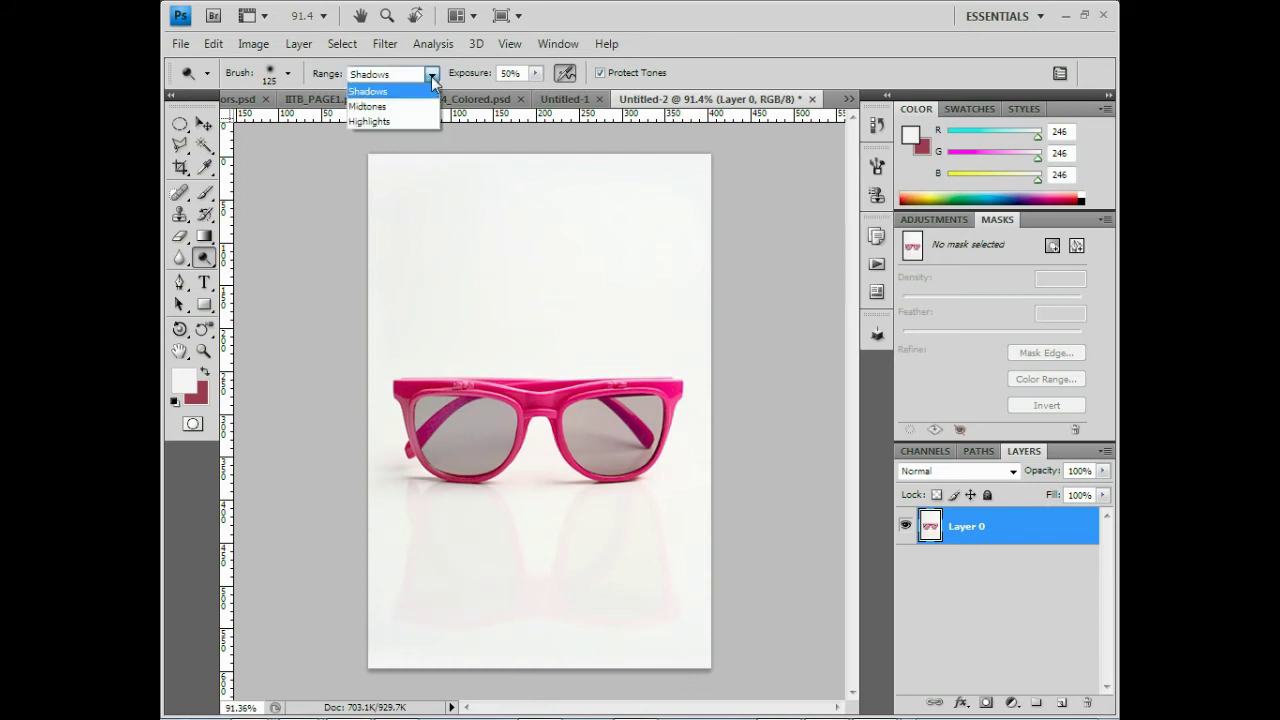
pyautogui.click(417, 107)
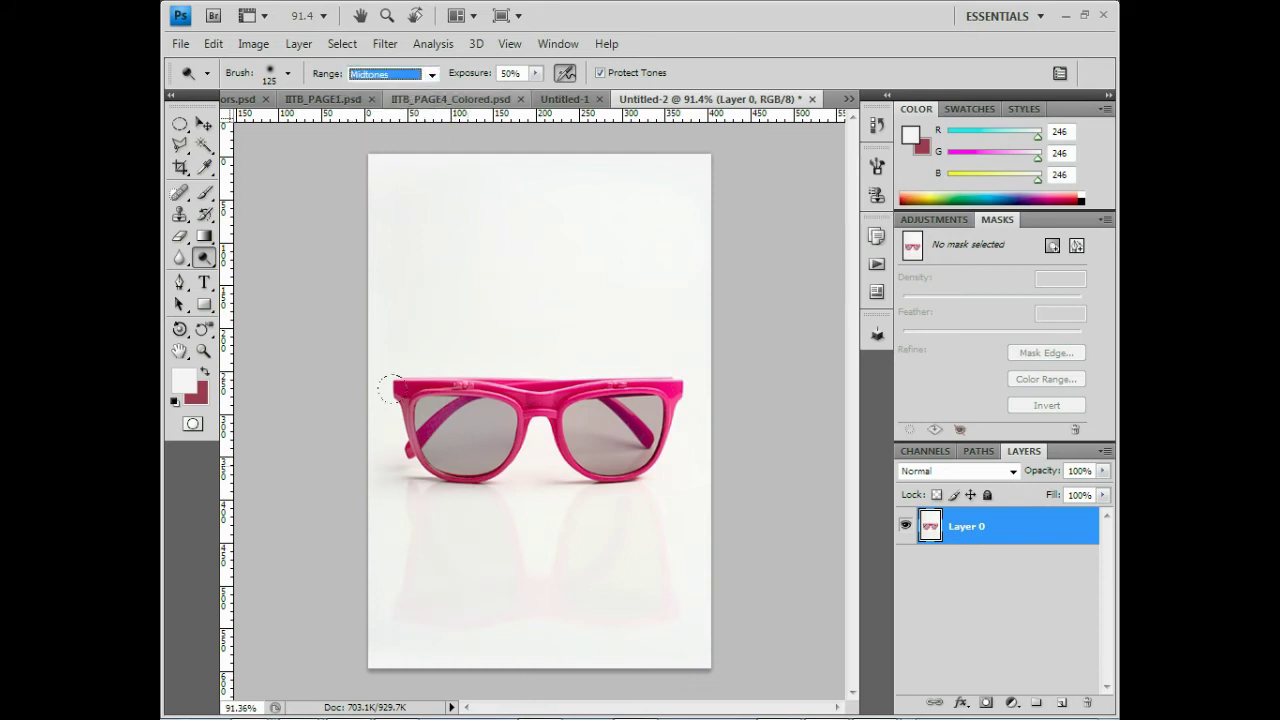
pyautogui.press(']')
pyautogui.press(']')
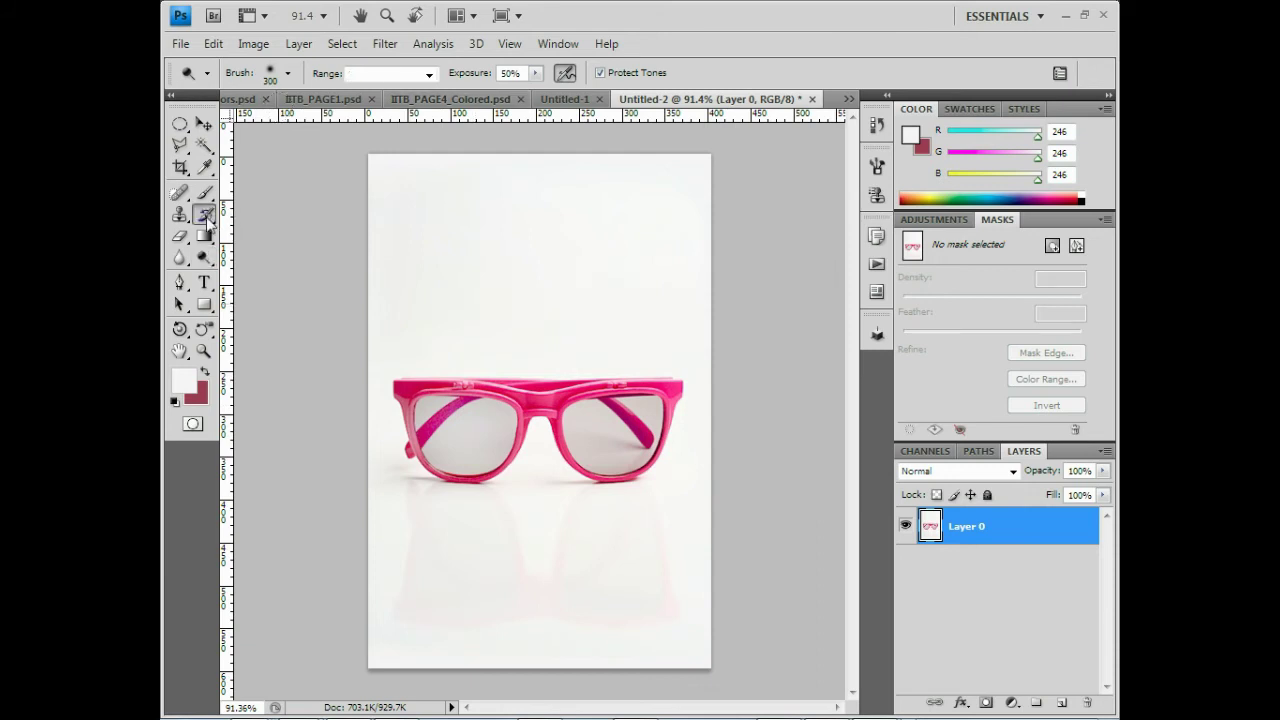
# With the Burn tool, darken the lenses around the bridge.
pyautogui.keyDown('alt'); pyautogui.click(204, 257); pyautogui.keyUp('alt')
pyautogui.keyDown('alt'); pyautogui.click(204, 257); pyautogui.keyUp('alt')
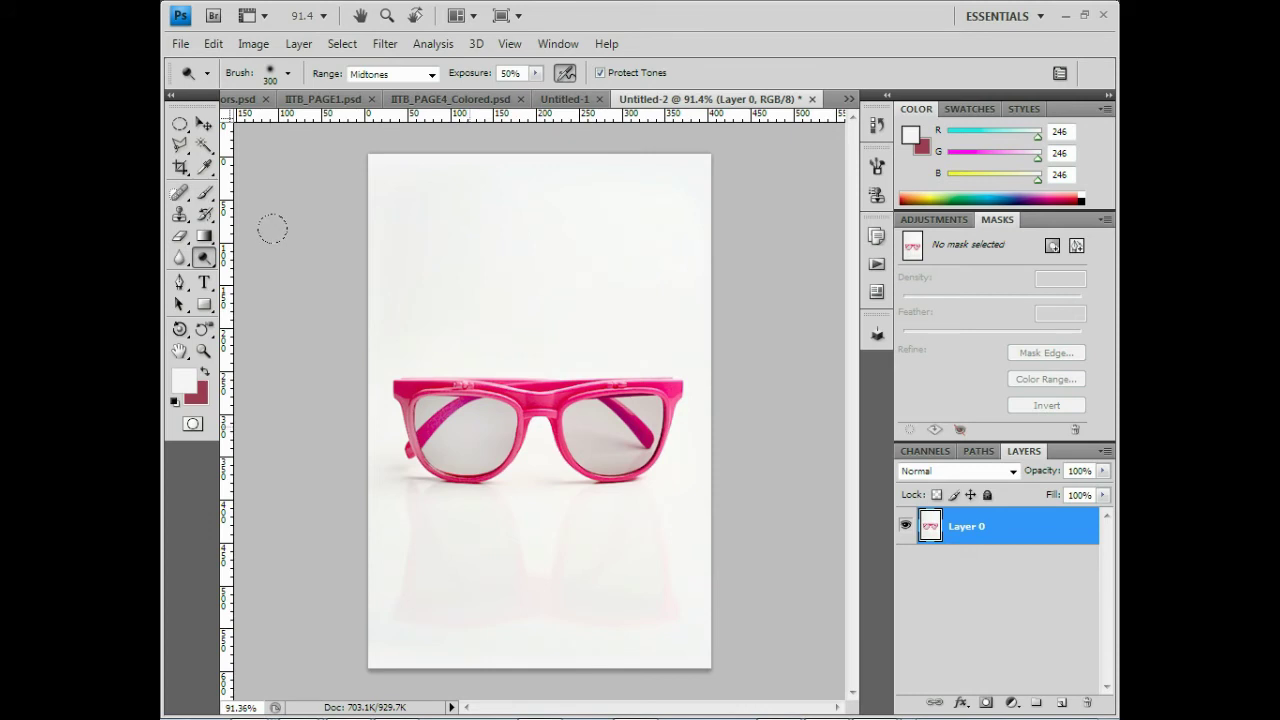
pyautogui.click(534, 363)
pyautogui.click(520, 382)
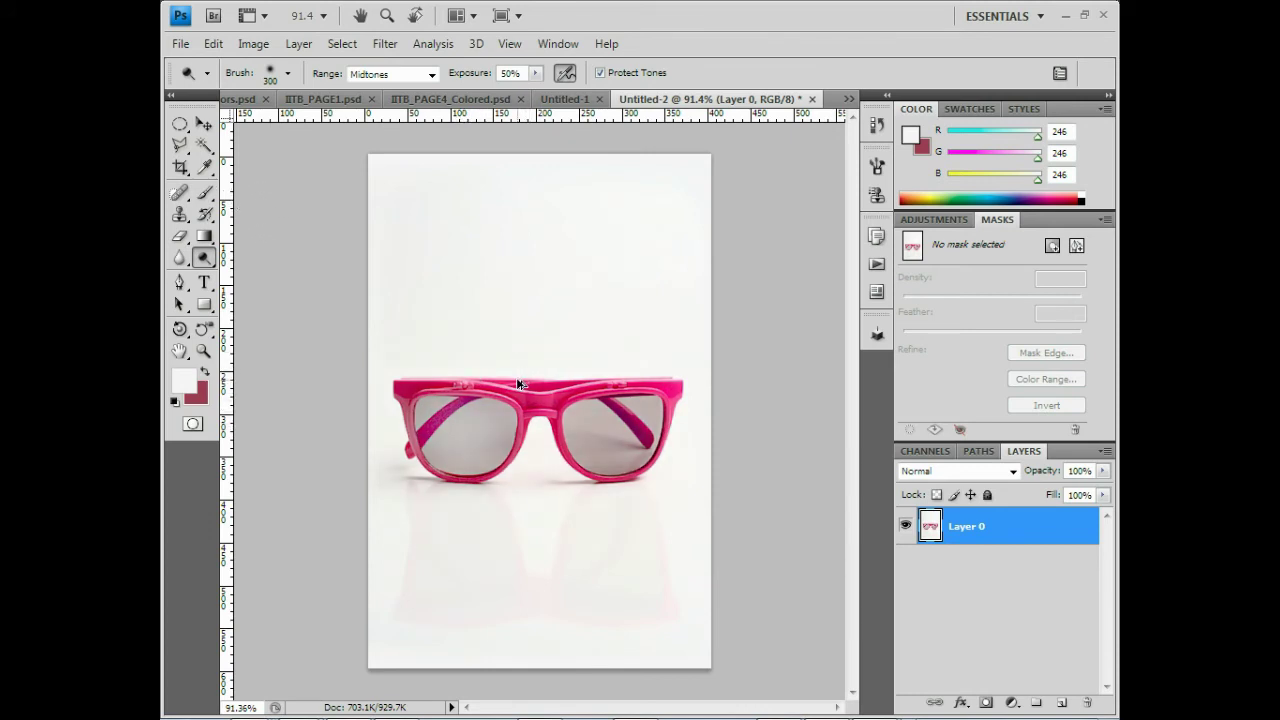
pyautogui.click(517, 385)
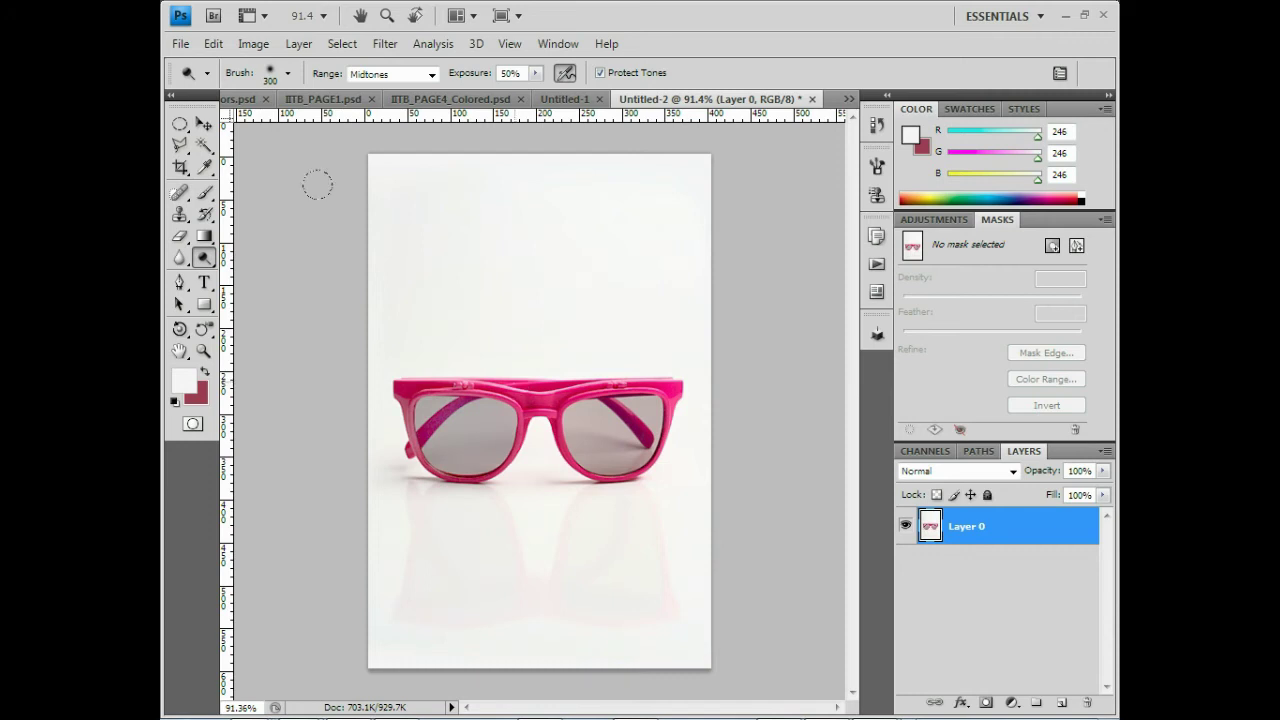
pyautogui.scroll(1, 317, 184)
pyautogui.scroll(2, 317, 184)
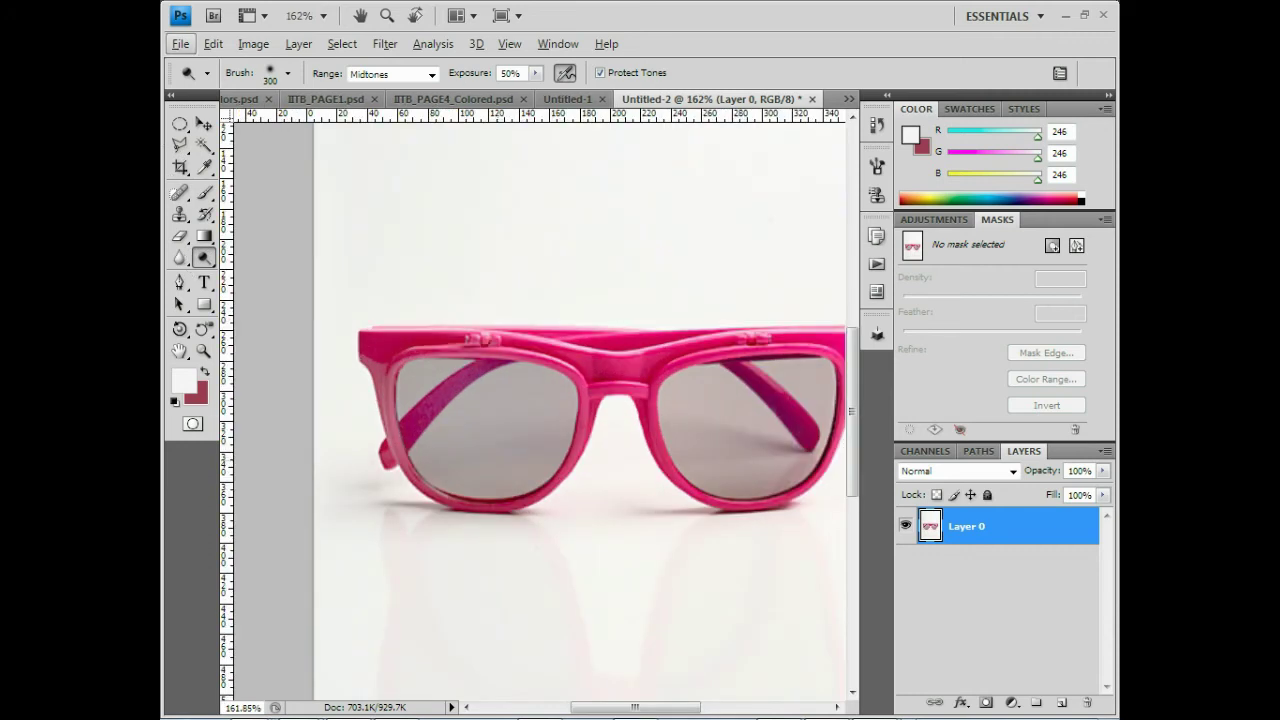
pyautogui.scroll(1, 495, 438)
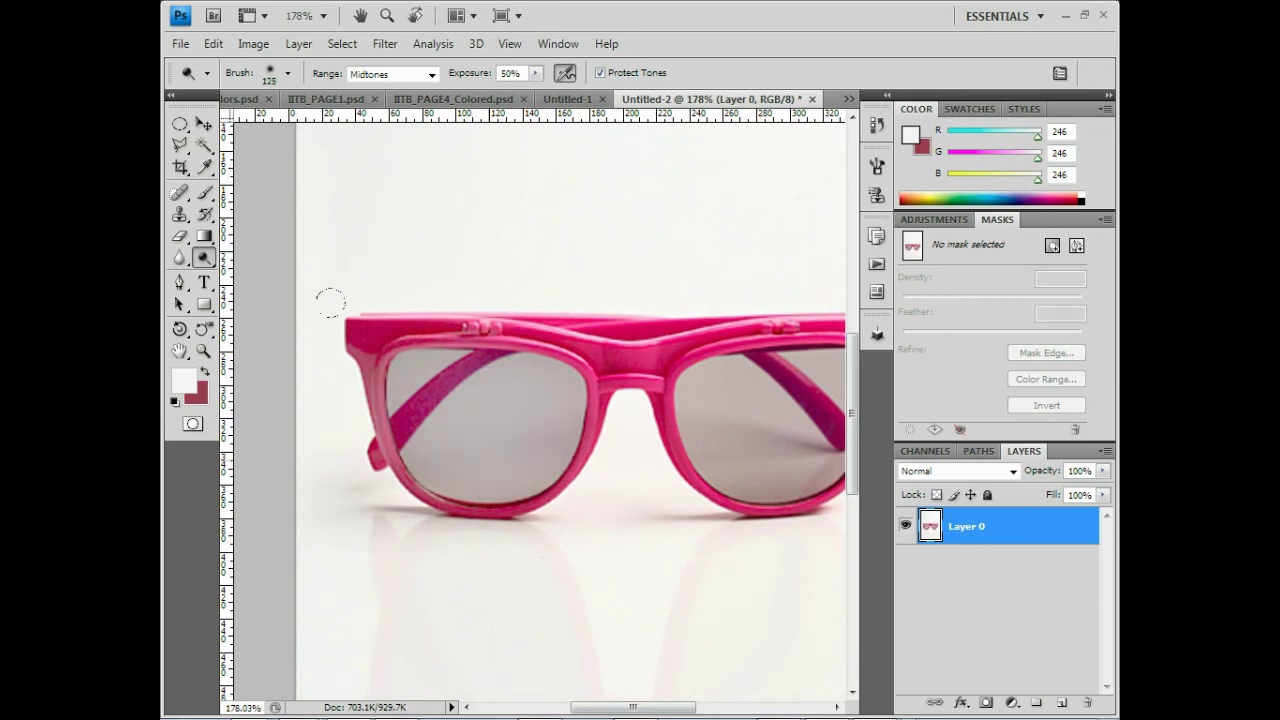
# Burn the magenta arm and frame inside the left lens darker.
pyautogui.click(504, 436)
pyautogui.click(503, 437)
pyautogui.moveTo(503, 436); pyautogui.dragTo(340, 266)
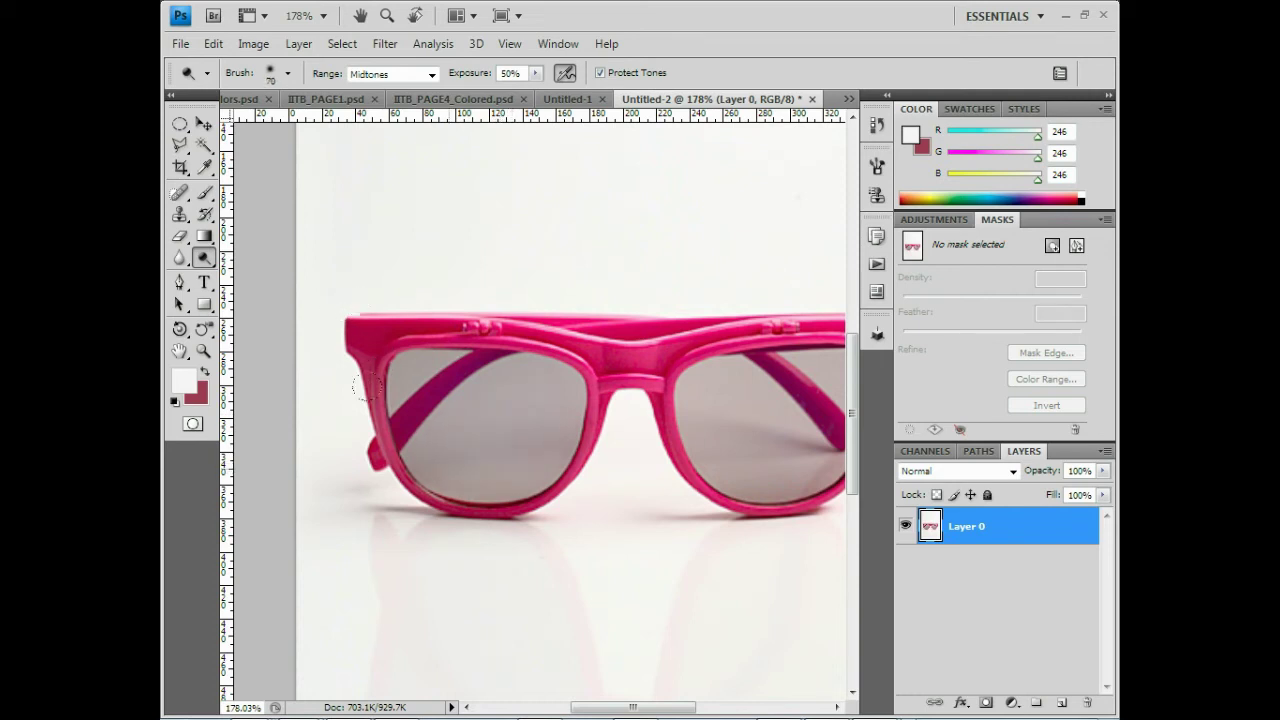
pyautogui.press(']')
pyautogui.press(']')
pyautogui.press('l')
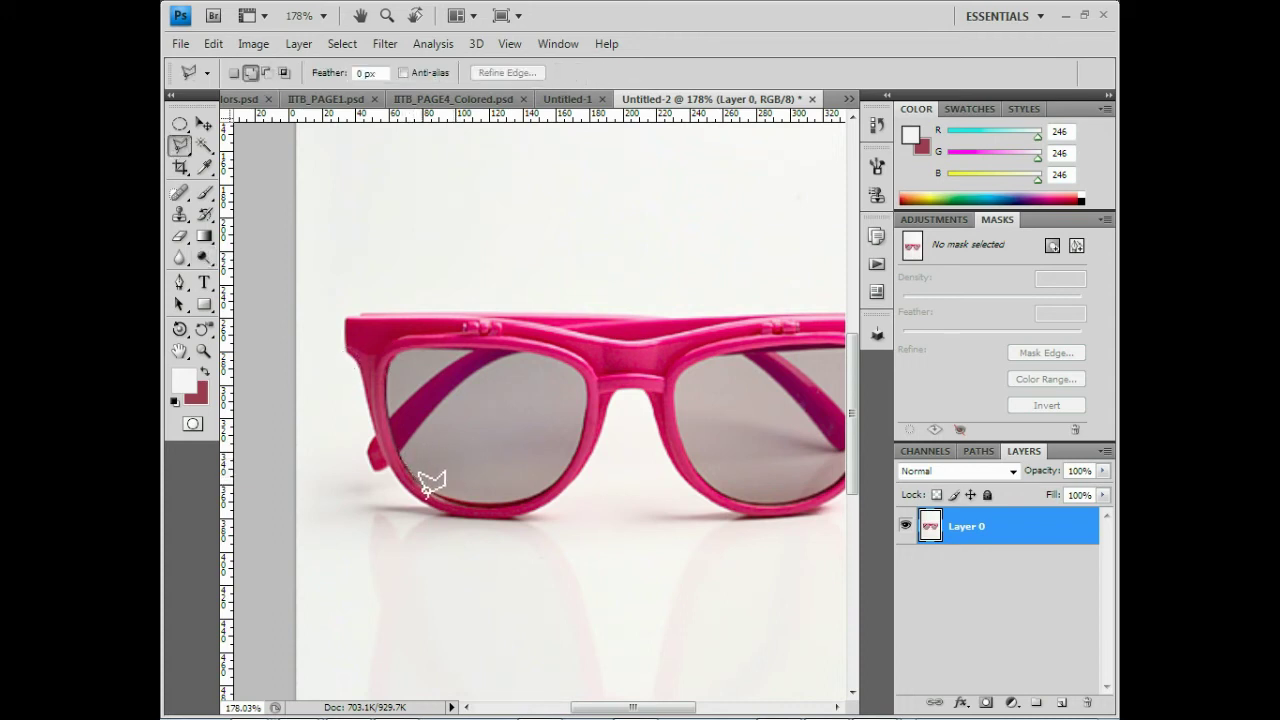
# At 400% zoom, trace a Polygonal Lasso selection around the left lens, then pan to the right lens.
pyautogui.keyDown('ctrl'); pyautogui.click(430, 486); pyautogui.keyUp('ctrl')
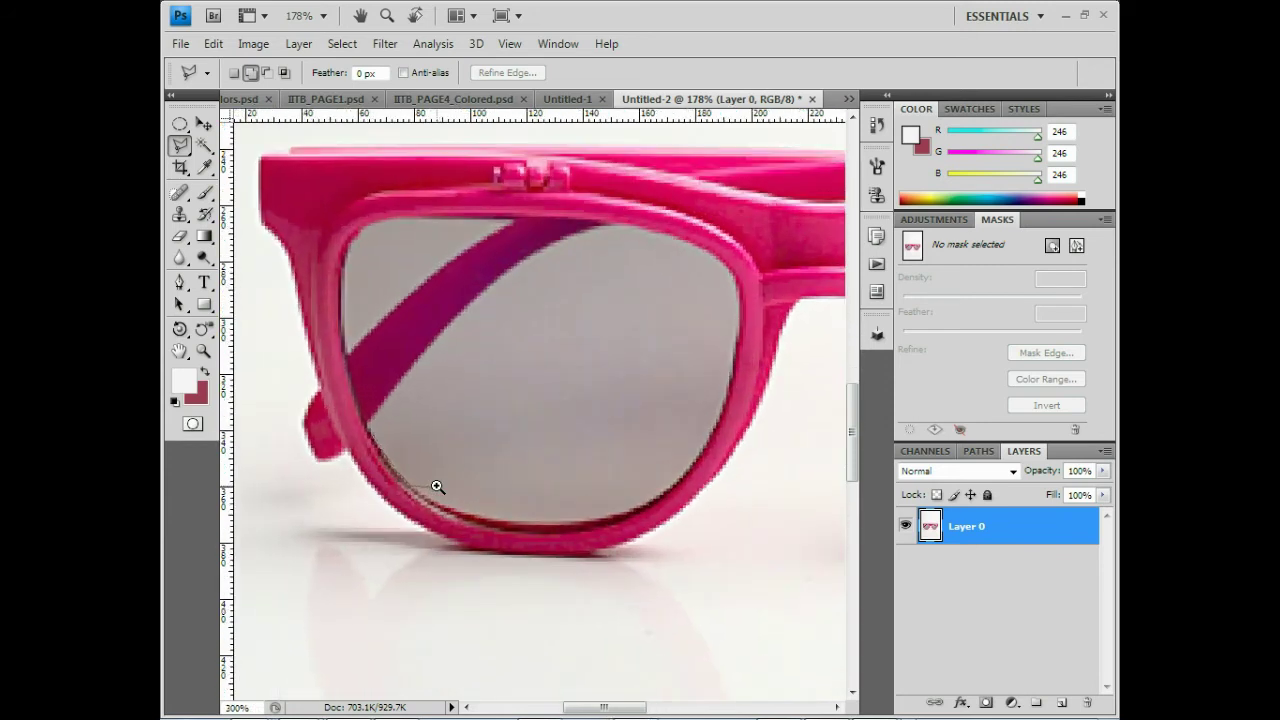
pyautogui.keyDown('ctrl'); pyautogui.click(437, 486); pyautogui.keyUp('ctrl')
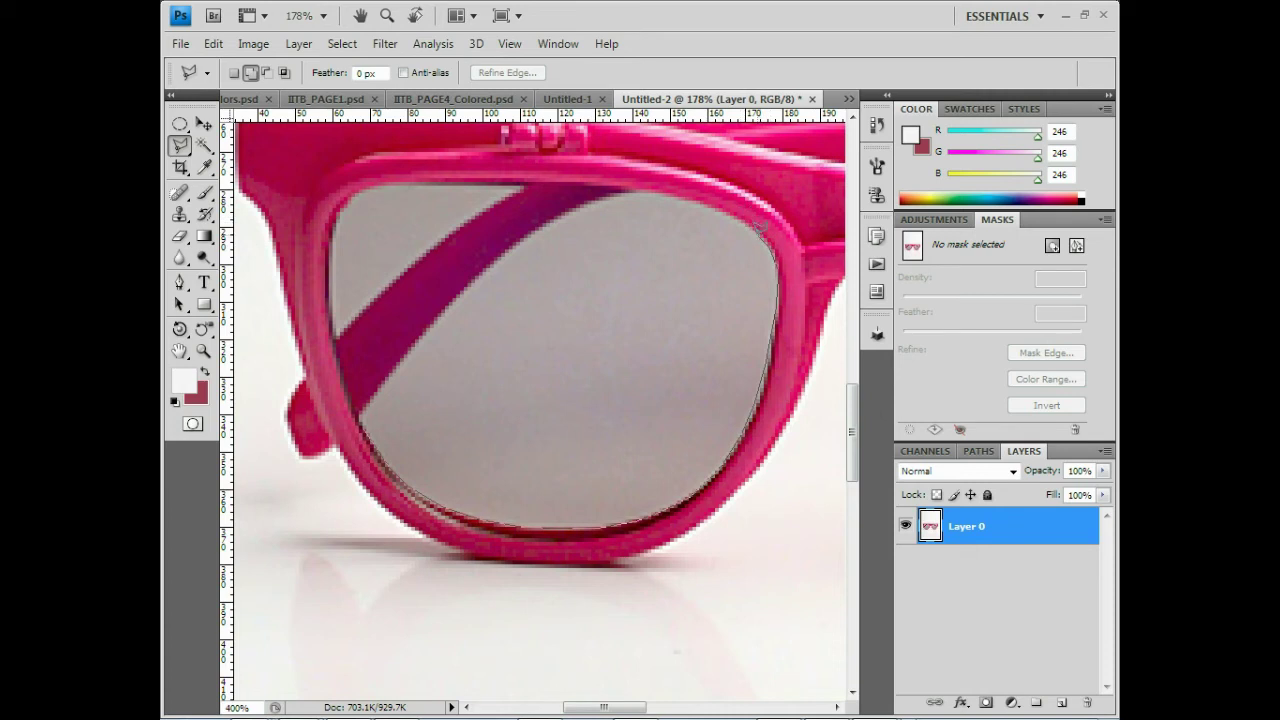
pyautogui.click(762, 228)
pyautogui.click(733, 207)
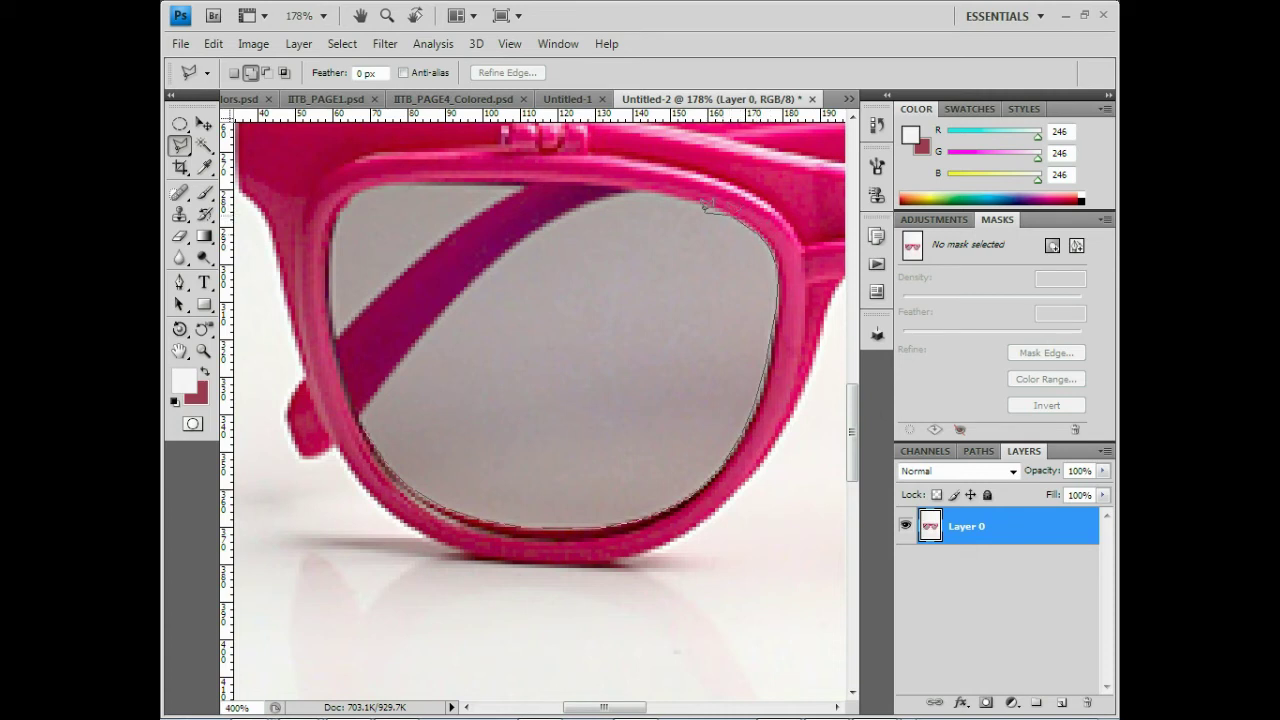
pyautogui.click(632, 187)
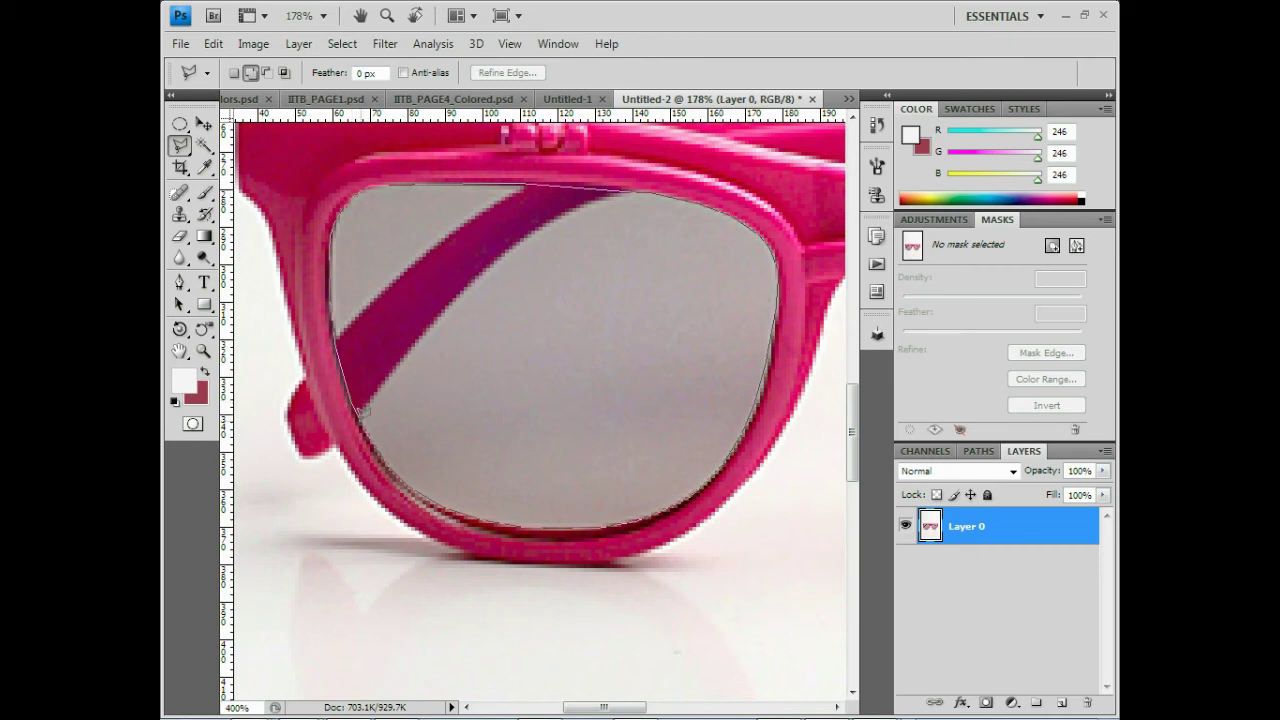
pyautogui.click(364, 416)
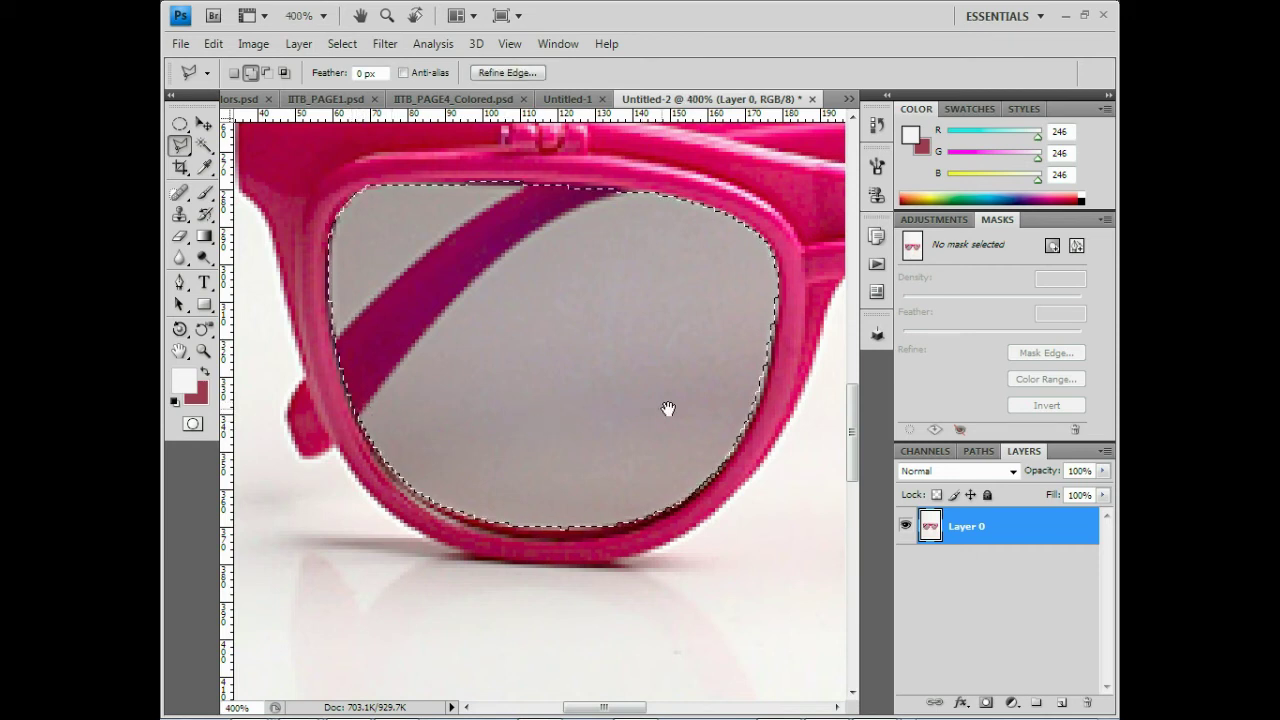
pyautogui.moveTo(668, 408); pyautogui.dragTo(394, 409)
pyautogui.moveTo(571, 400); pyautogui.dragTo(409, 429)
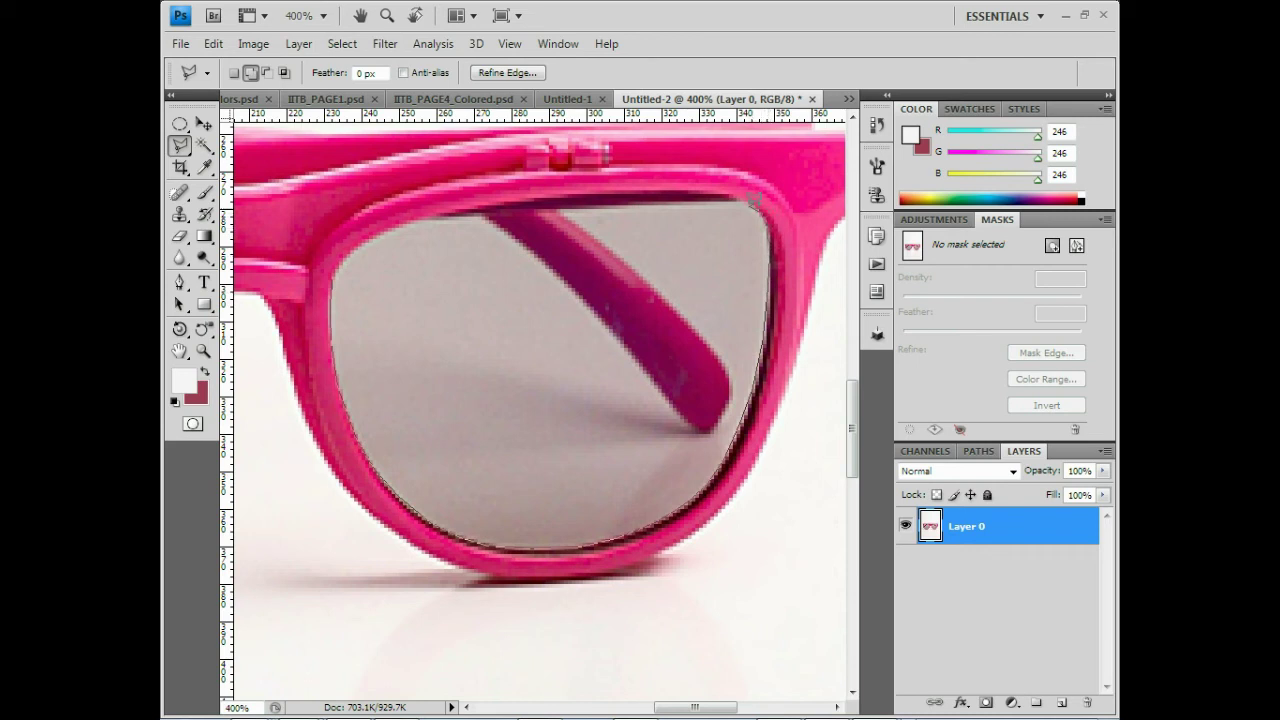
# Add the right lens to the lasso selection, zoom out, deselect, and pick the Dodge tool.
pyautogui.click(733, 194)
pyautogui.click(530, 201)
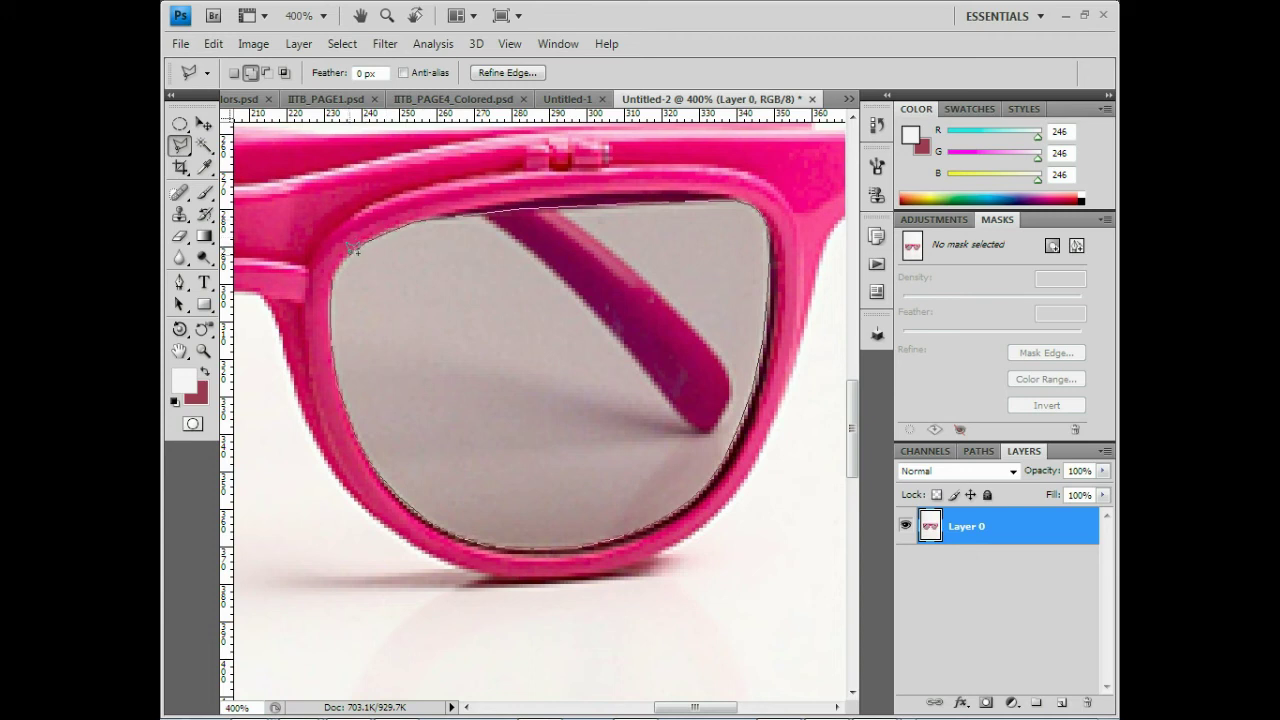
pyautogui.click(334, 274)
pyautogui.scroll(-3, 553, 340)
pyautogui.scroll(-2, 553, 340)
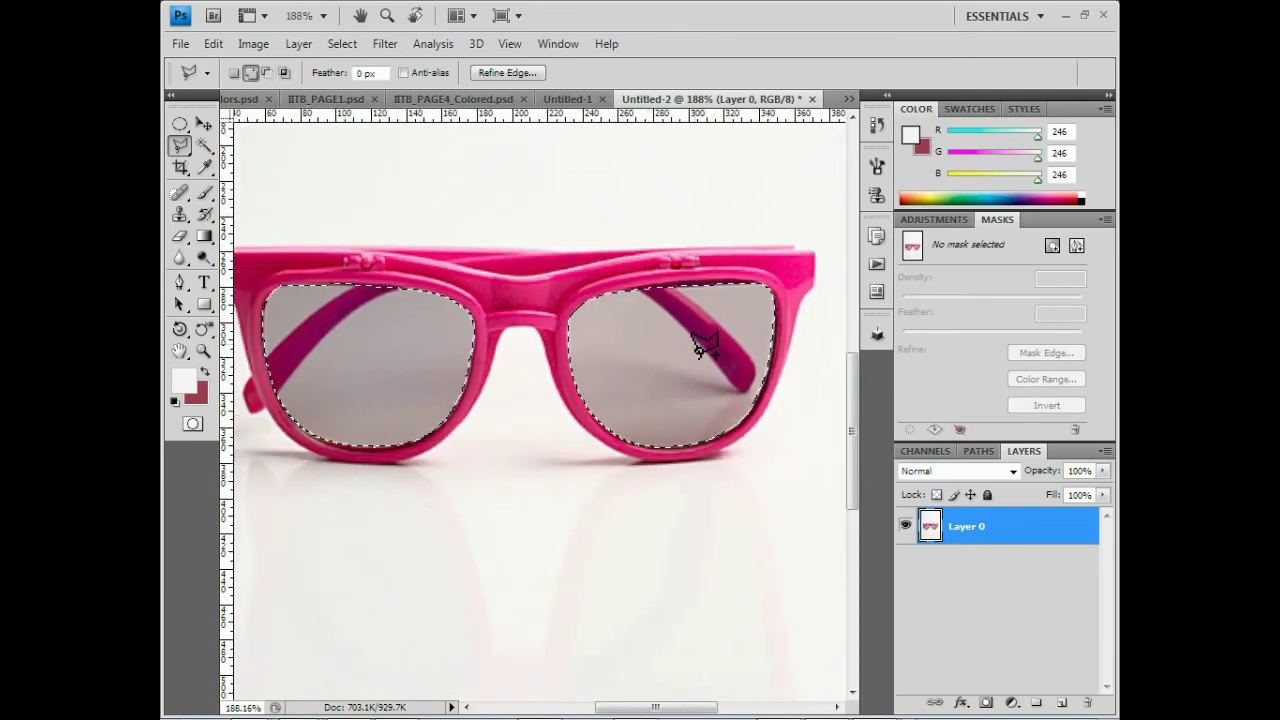
pyautogui.hotkey('ctrl', 'd')
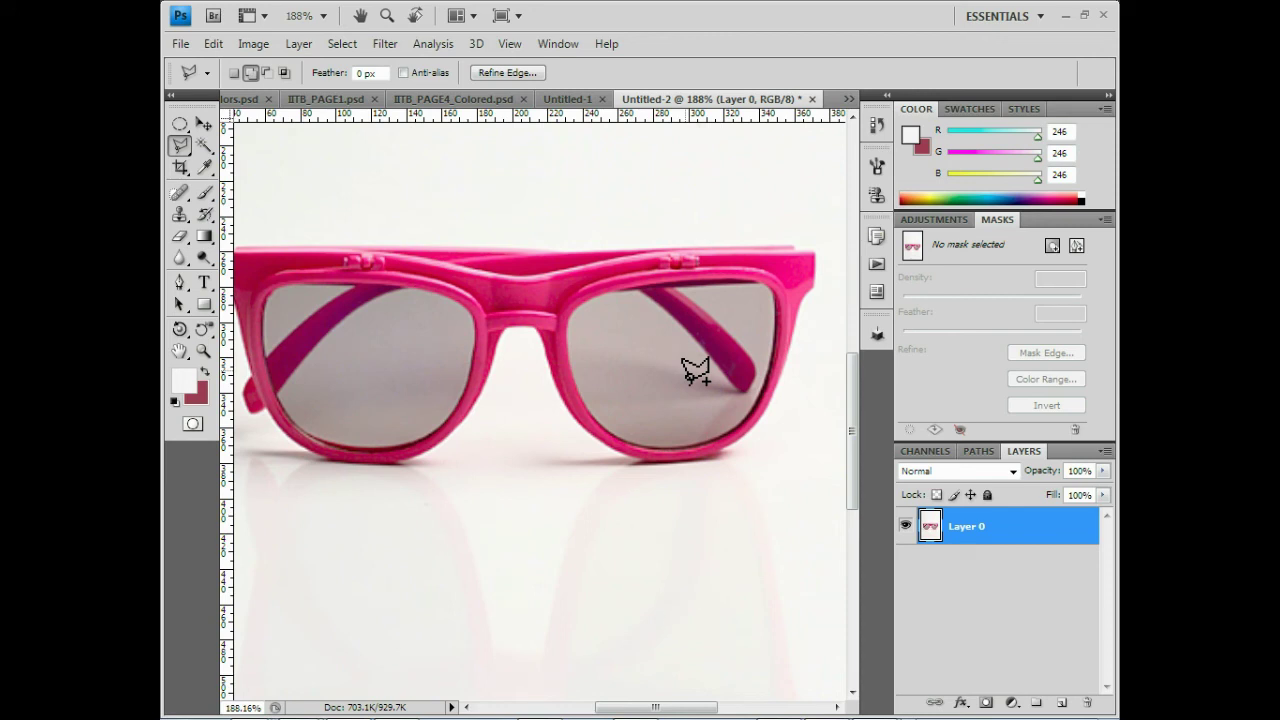
pyautogui.click(204, 257)
# Dodge the lower areas of both lenses, resizing the brush with ] and [ between strokes.
pyautogui.press(']')
pyautogui.moveTo(320, 400); pyautogui.dragTo(440, 400)
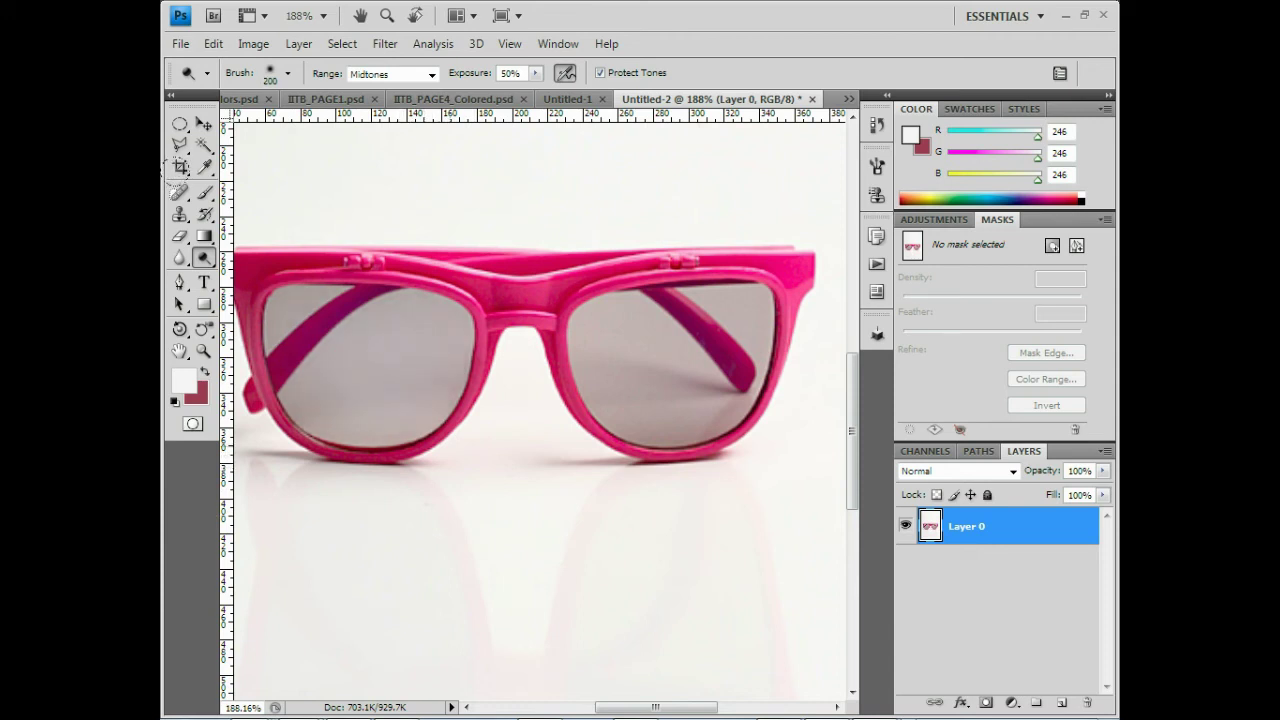
pyautogui.press('[')
pyautogui.press('[')
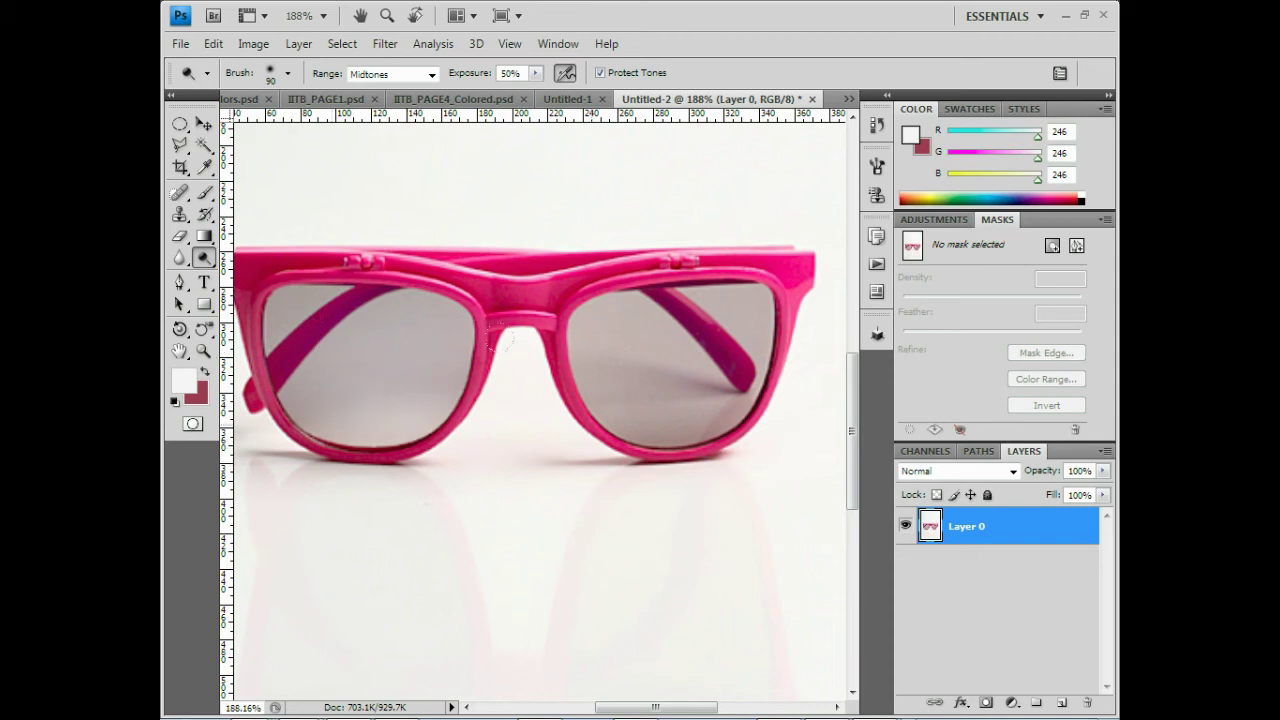
pyautogui.moveTo(500, 341); pyautogui.dragTo(587, 367)
pyautogui.moveTo(460, 330)
pyautogui.mouseDown()
pyautogui.moveTo(570, 368)
pyautogui.moveTo(600, 395)
pyautogui.mouseUp()
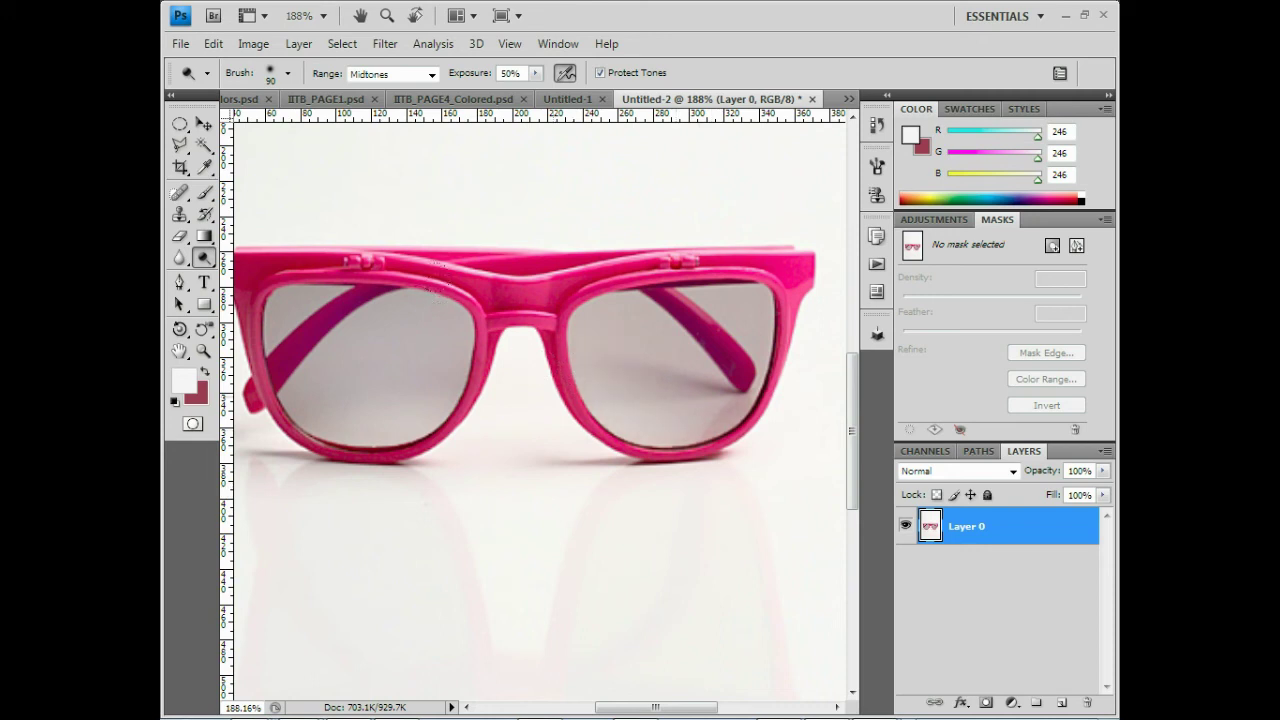
pyautogui.moveTo(538, 362); pyautogui.dragTo(600, 392)
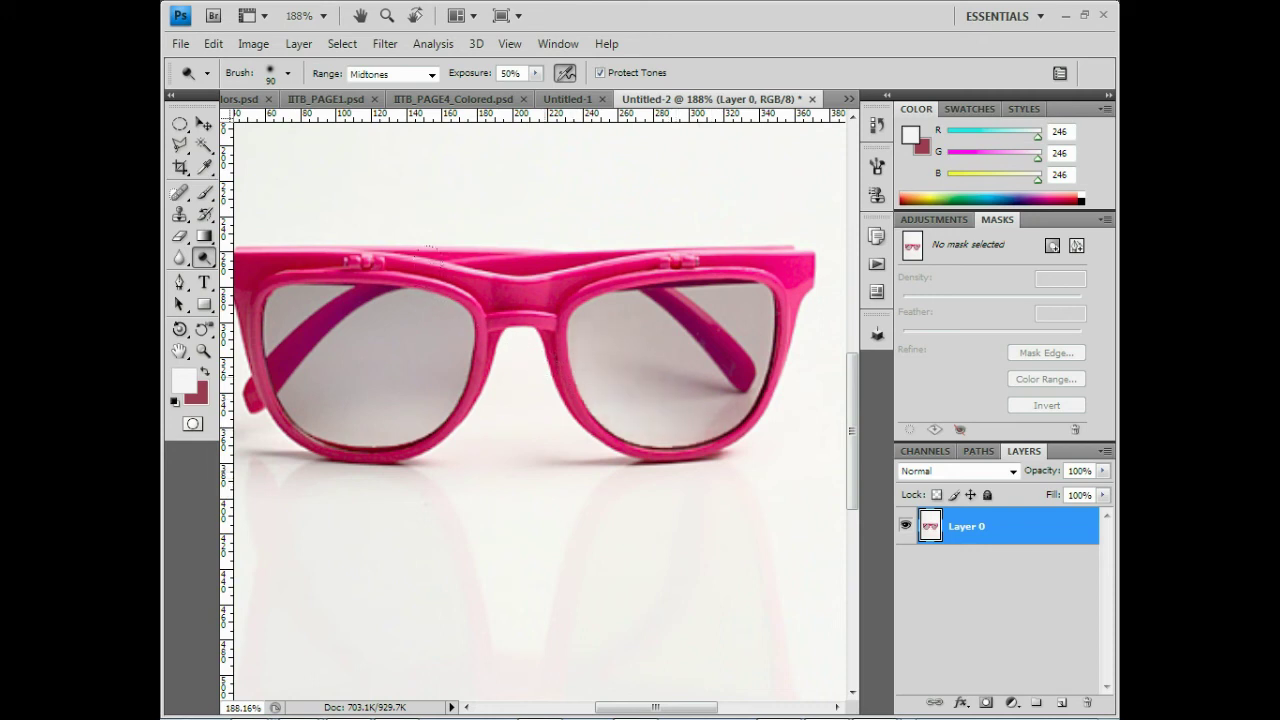
pyautogui.moveTo(378, 436); pyautogui.dragTo(412, 436)
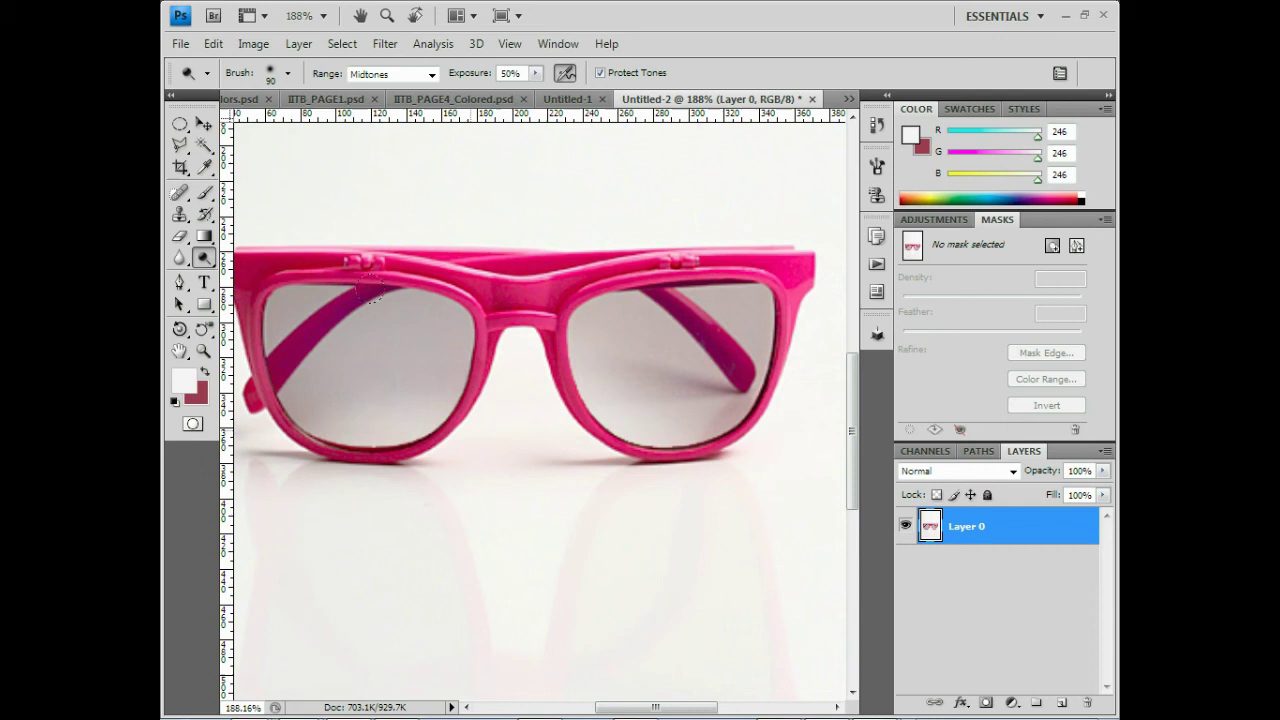
pyautogui.press(']')
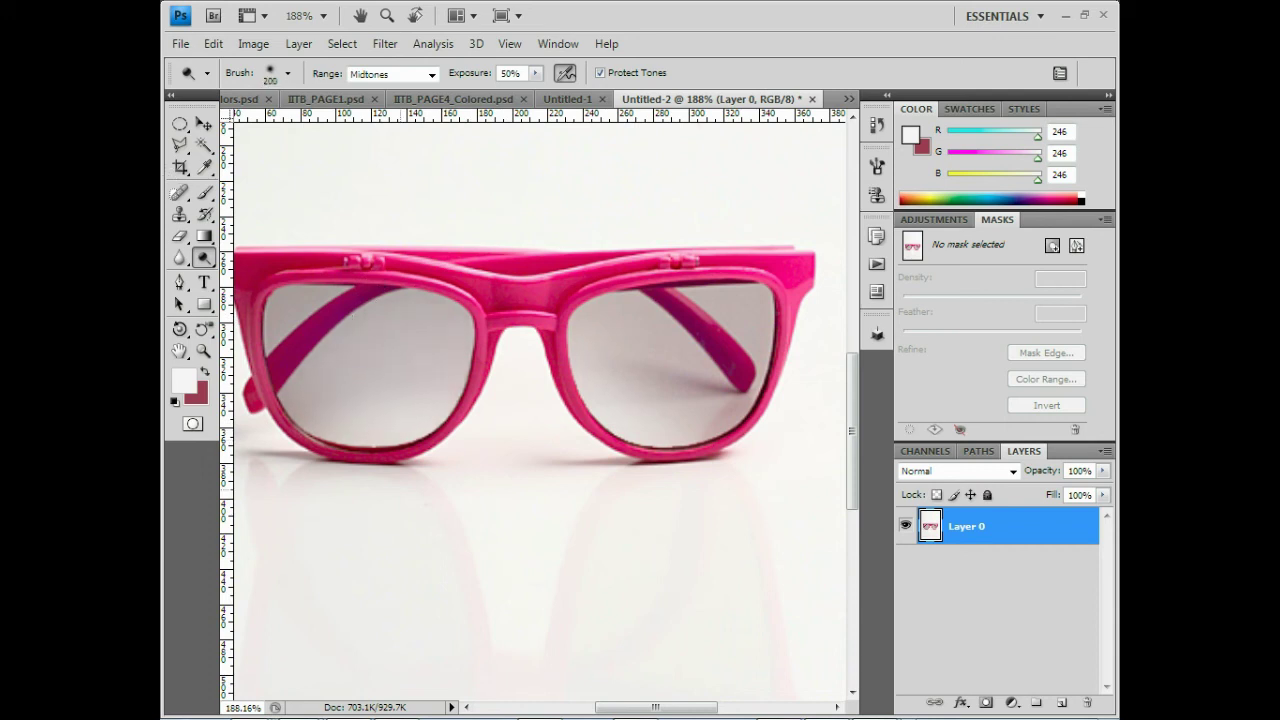
pyautogui.click(310, 414)
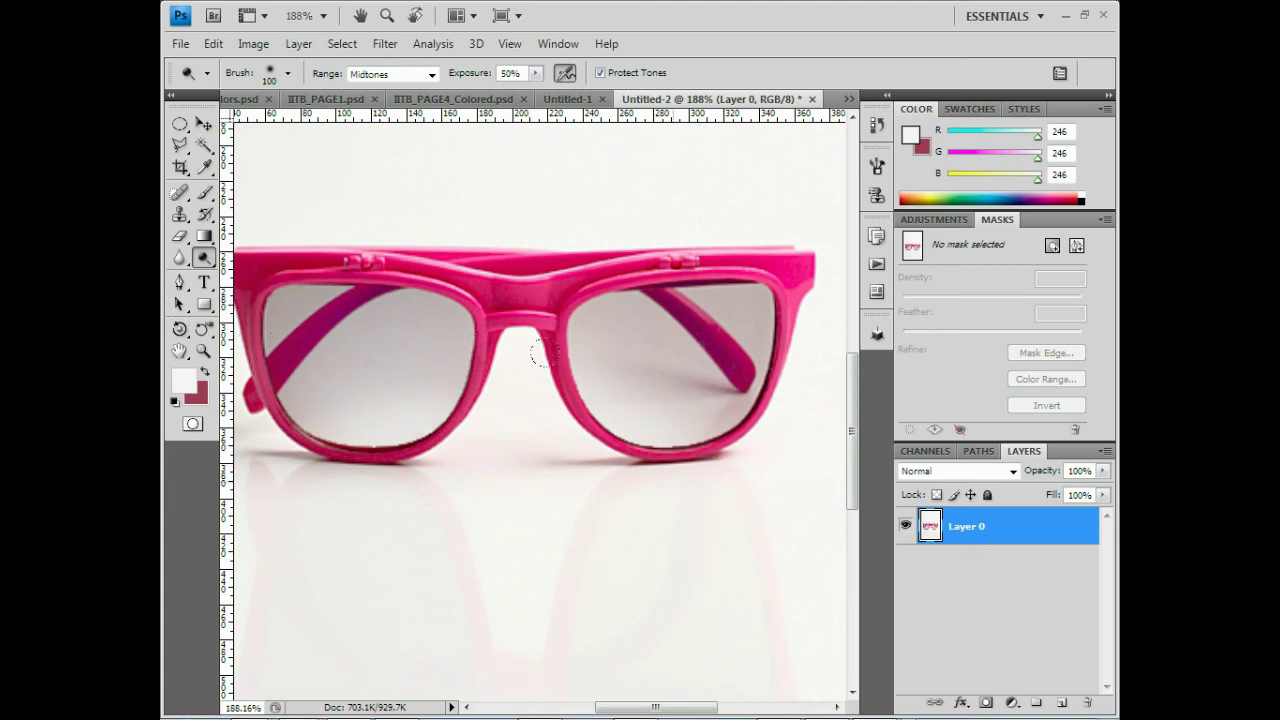
pyautogui.moveTo(585, 481); pyautogui.dragTo(685, 550)
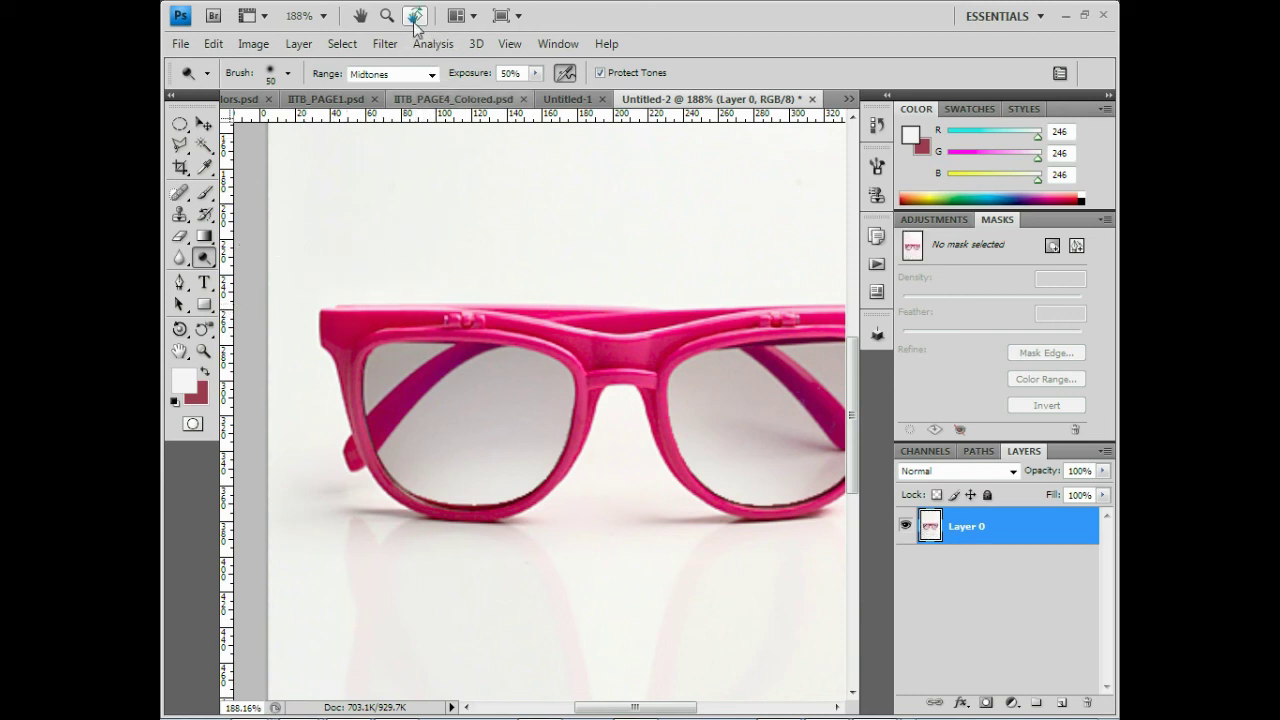
# Open Filter > Noise > Reduce Noise and zoom the preview onto the glasses' bridge.
pyautogui.click(385, 44)
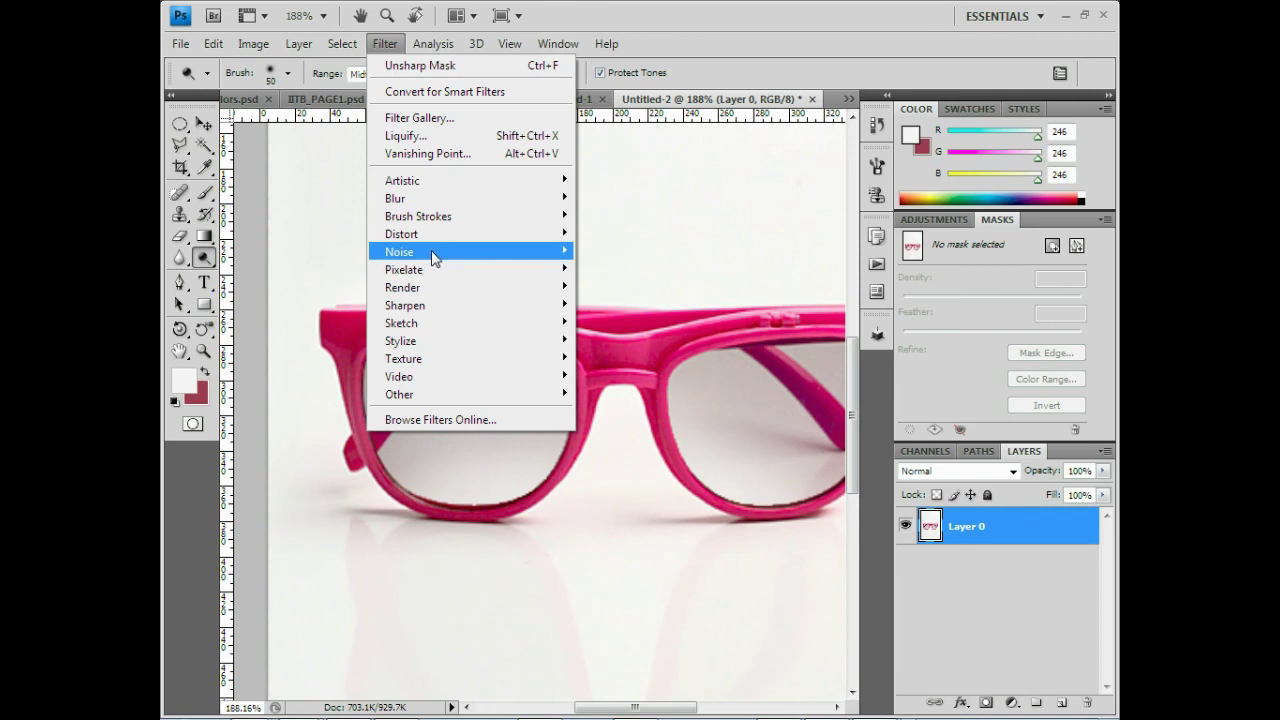
pyautogui.moveTo(400, 252)
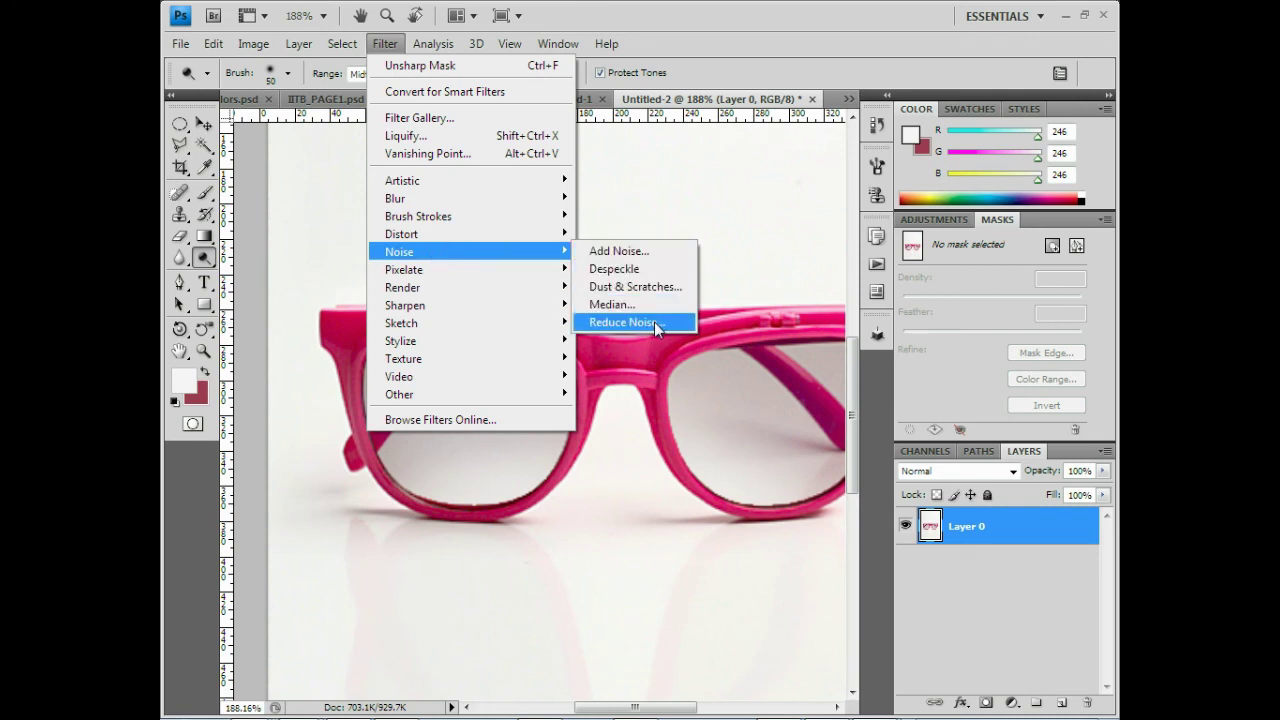
pyautogui.click(654, 322)
pyautogui.moveTo(681, 350); pyautogui.dragTo(646, 358)
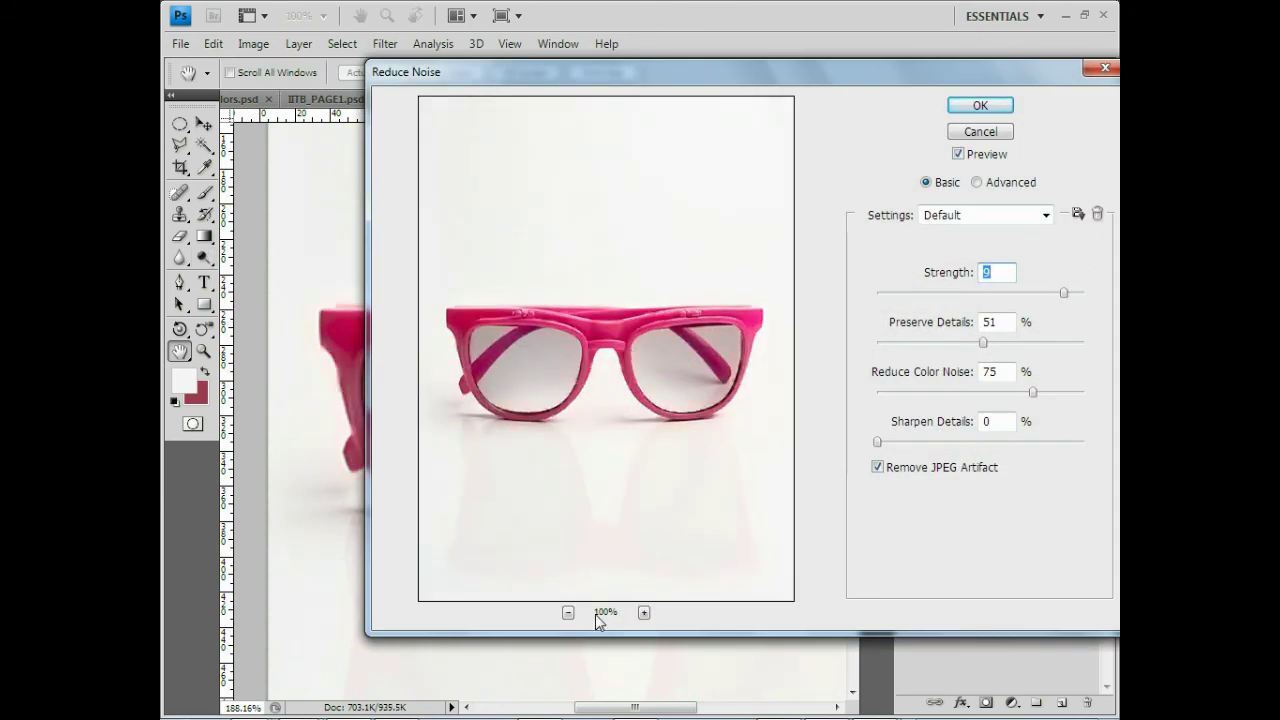
pyautogui.click(644, 612)
pyautogui.click(644, 612)
pyautogui.click(644, 612)
pyautogui.moveTo(609, 457)
pyautogui.mouseDown()
pyautogui.moveTo(673, 483)
pyautogui.moveTo(686, 463)
pyautogui.mouseUp()
pyautogui.moveTo(660, 400)
pyautogui.mouseDown()
pyautogui.moveTo(703, 449)
pyautogui.moveTo(687, 417)
pyautogui.mouseUp()
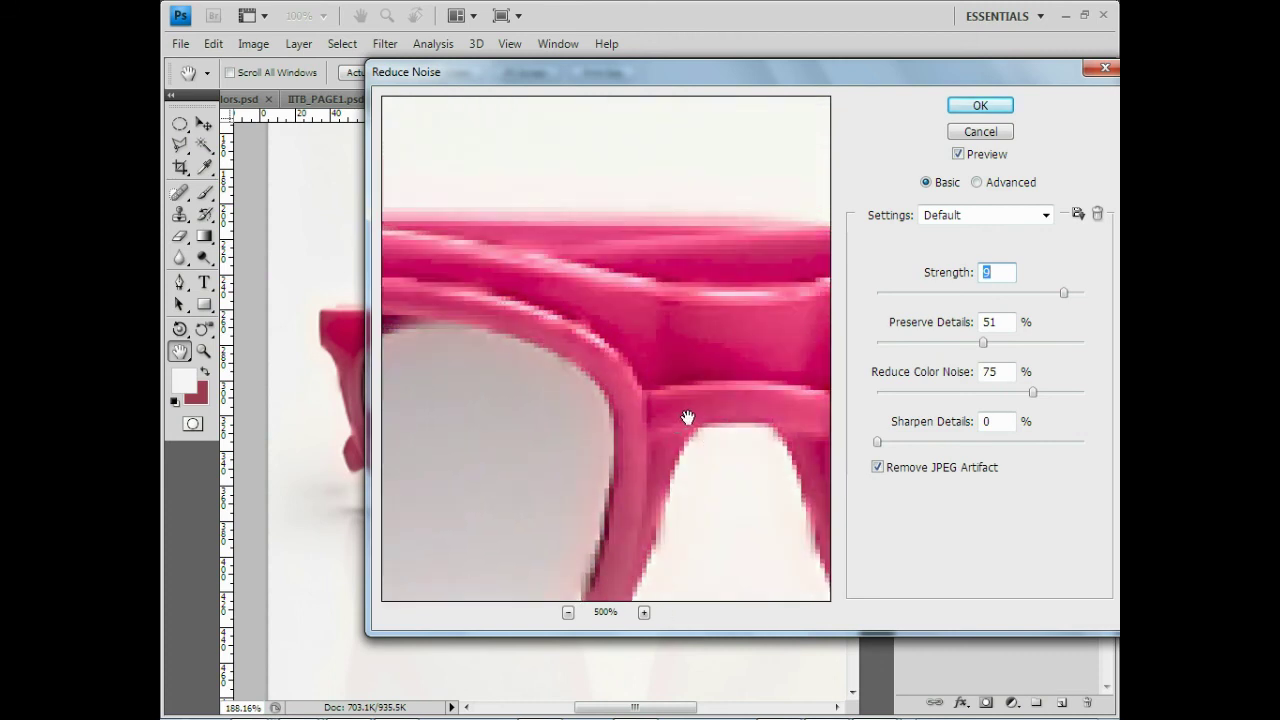
# Try the Preserve Details, Strength, Sharpen and colour-noise sliders, then choose Advanced with the Default preset.
pyautogui.moveTo(983, 345)
pyautogui.mouseDown()
pyautogui.moveTo(886, 343)
pyautogui.moveTo(1092, 365)
pyautogui.mouseUp()
pyautogui.moveTo(1064, 293); pyautogui.dragTo(892, 293)
pyautogui.moveTo(752, 374)
pyautogui.mouseDown()
pyautogui.moveTo(677, 374)
pyautogui.moveTo(717, 418)
pyautogui.mouseUp()
pyautogui.moveTo(877, 443); pyautogui.dragTo(943, 443)
pyautogui.moveTo(1031, 392)
pyautogui.mouseDown()
pyautogui.moveTo(889, 393)
pyautogui.moveTo(983, 396)
pyautogui.mouseUp()
pyautogui.click(976, 182)
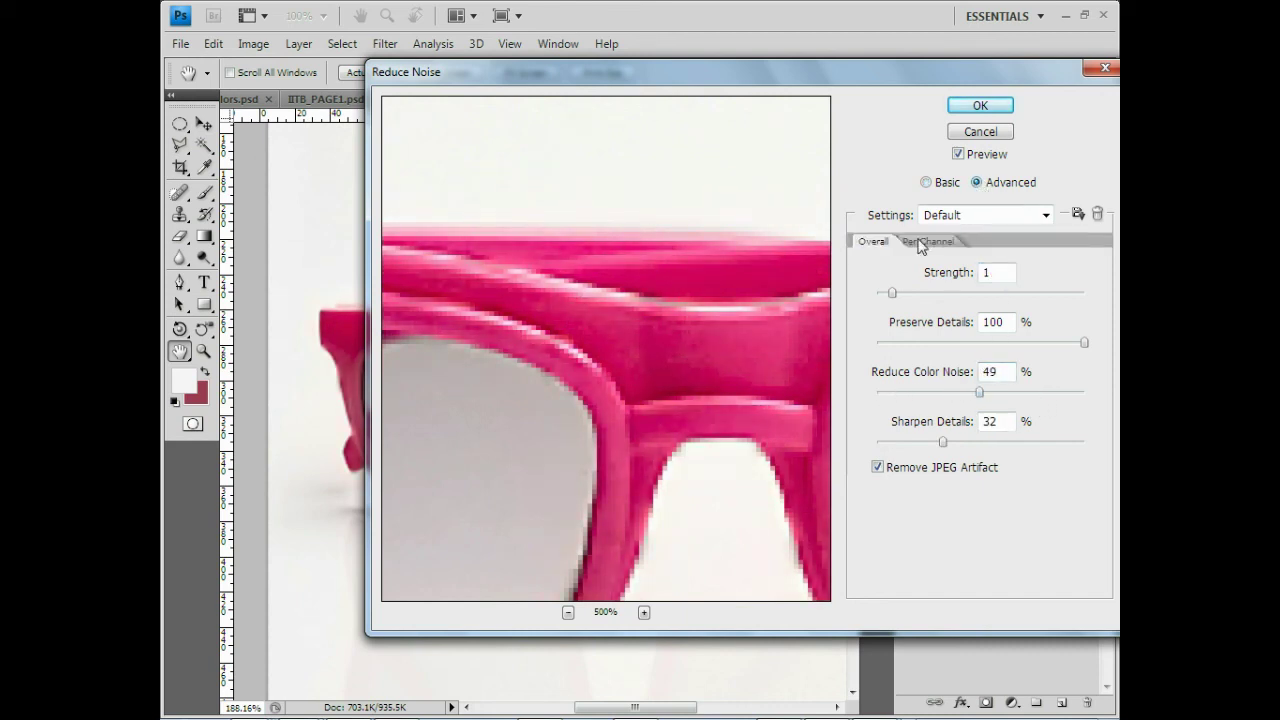
pyautogui.click(1046, 216)
pyautogui.click(1038, 232)
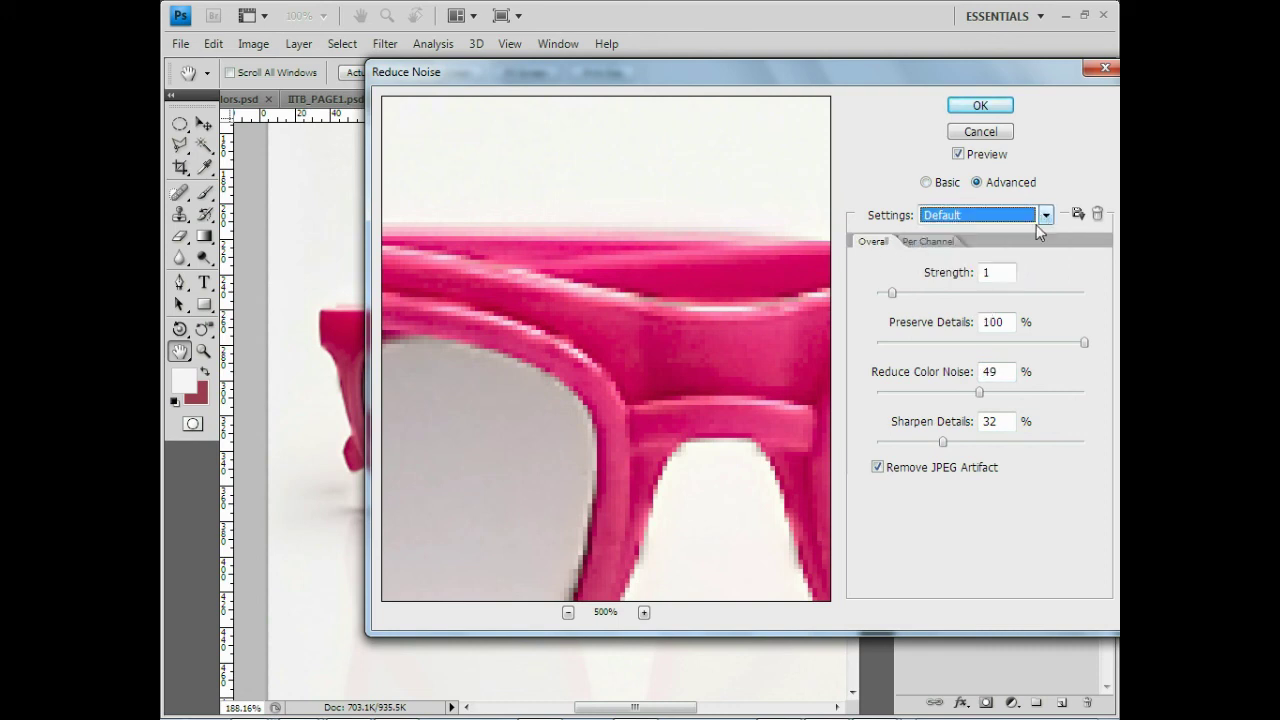
pyautogui.moveTo(943, 443); pyautogui.dragTo(877, 443)
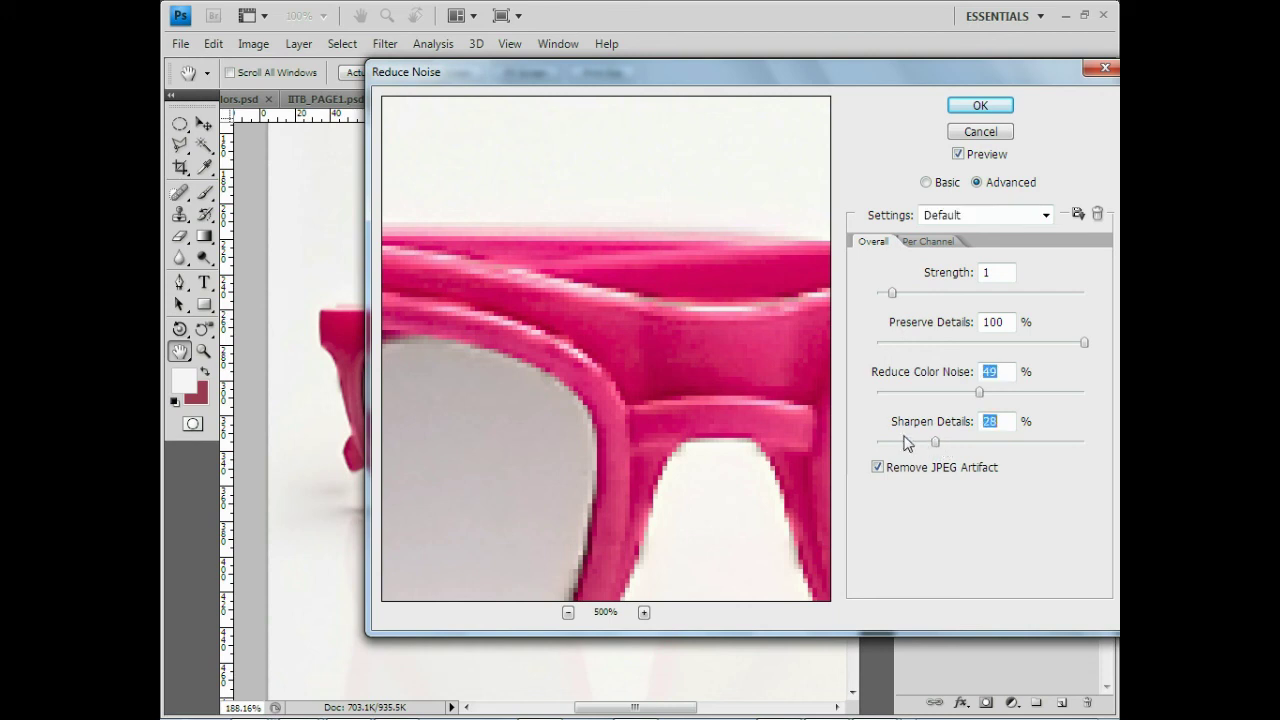
pyautogui.moveTo(663, 457); pyautogui.dragTo(703, 394)
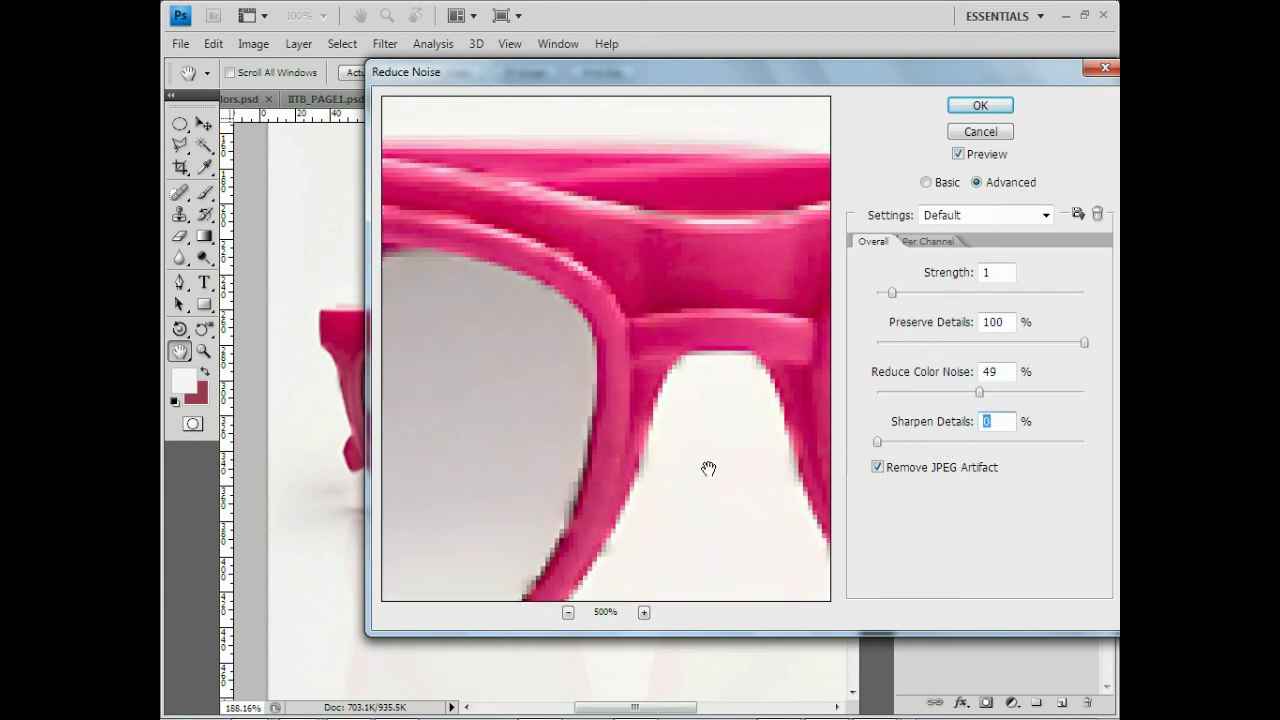
# Set Strength 0, Preserve Details near zero and colour-noise reduction about 97%, then apply.
pyautogui.click(567, 612)
pyautogui.click(567, 612)
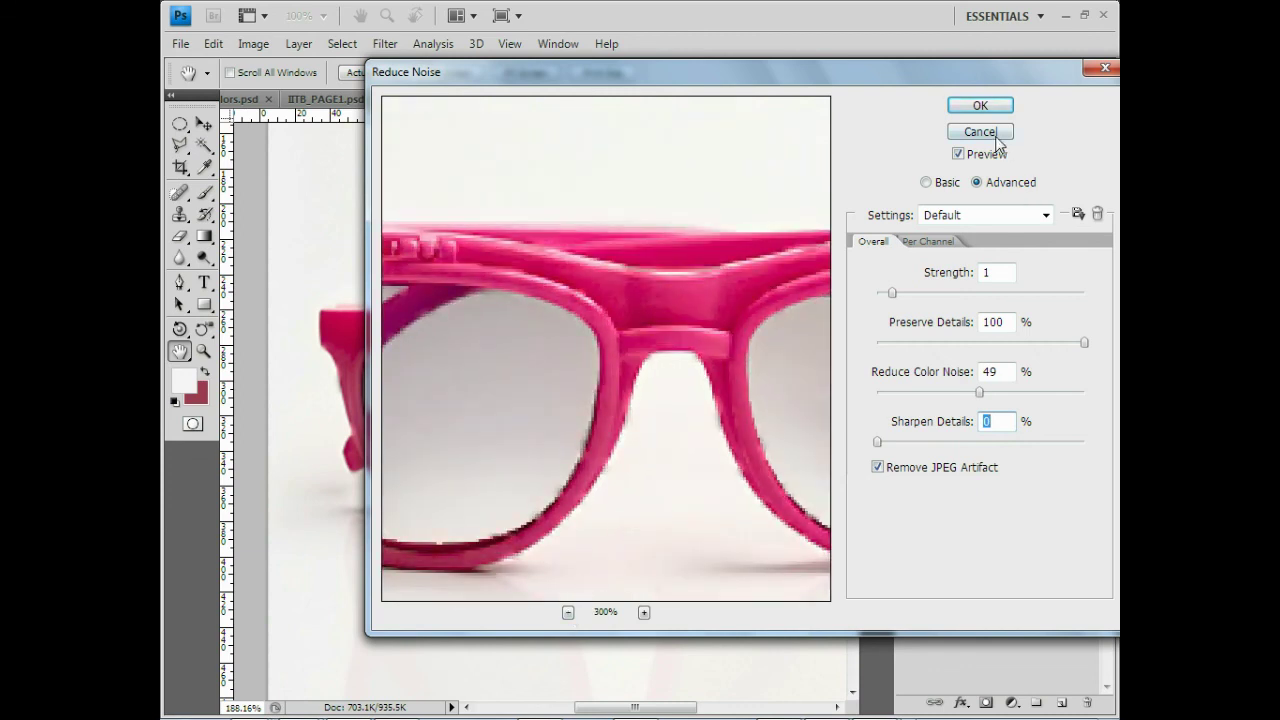
pyautogui.moveTo(1084, 343); pyautogui.dragTo(881, 342)
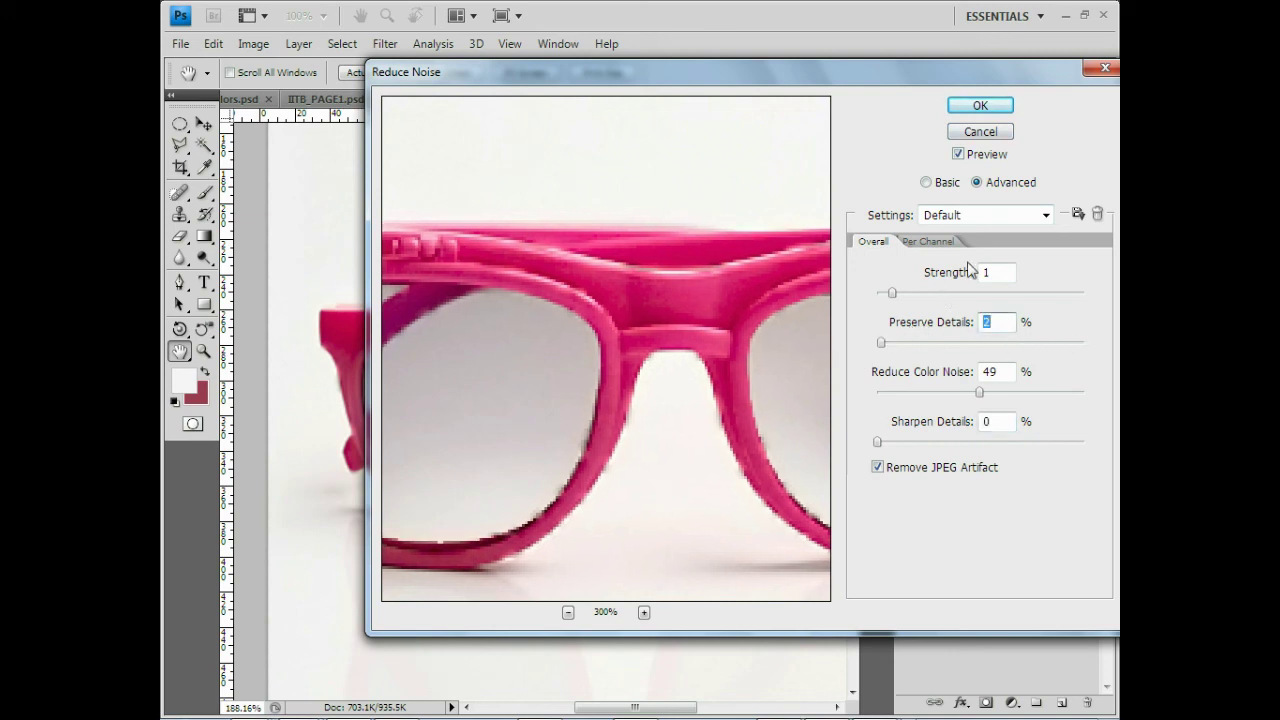
pyautogui.moveTo(892, 293); pyautogui.dragTo(875, 294)
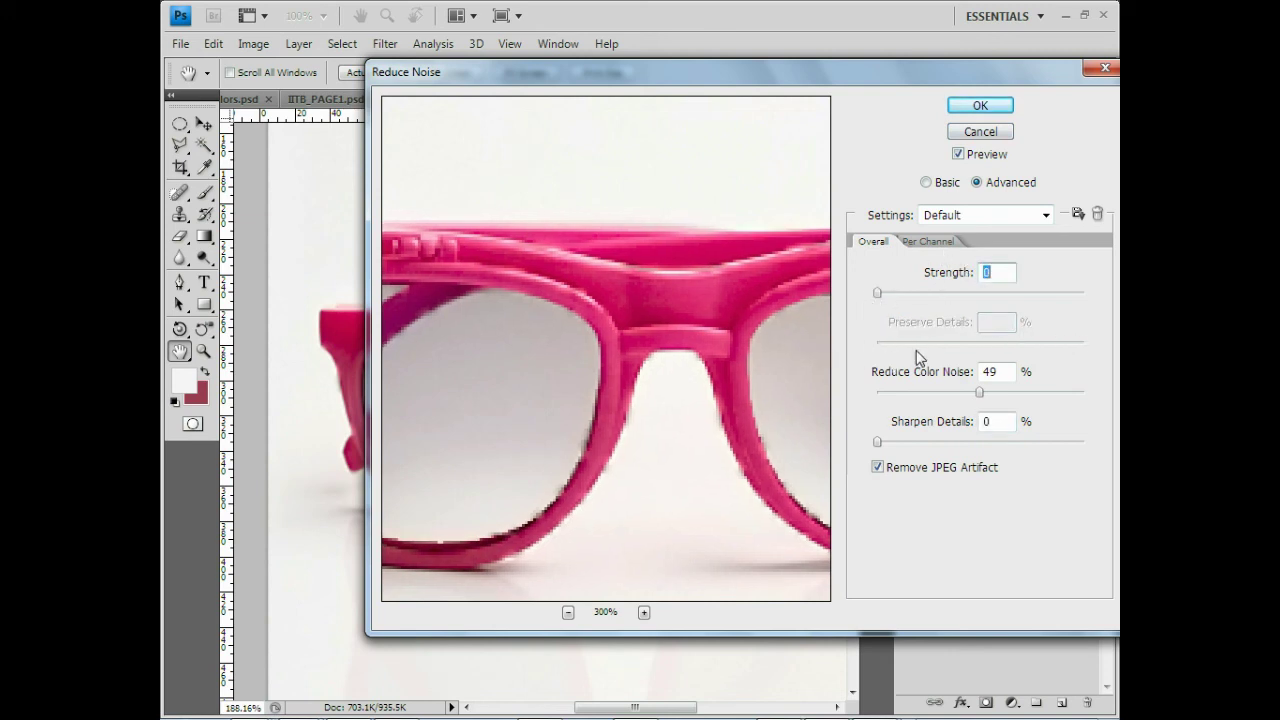
pyautogui.moveTo(980, 393); pyautogui.dragTo(1062, 395)
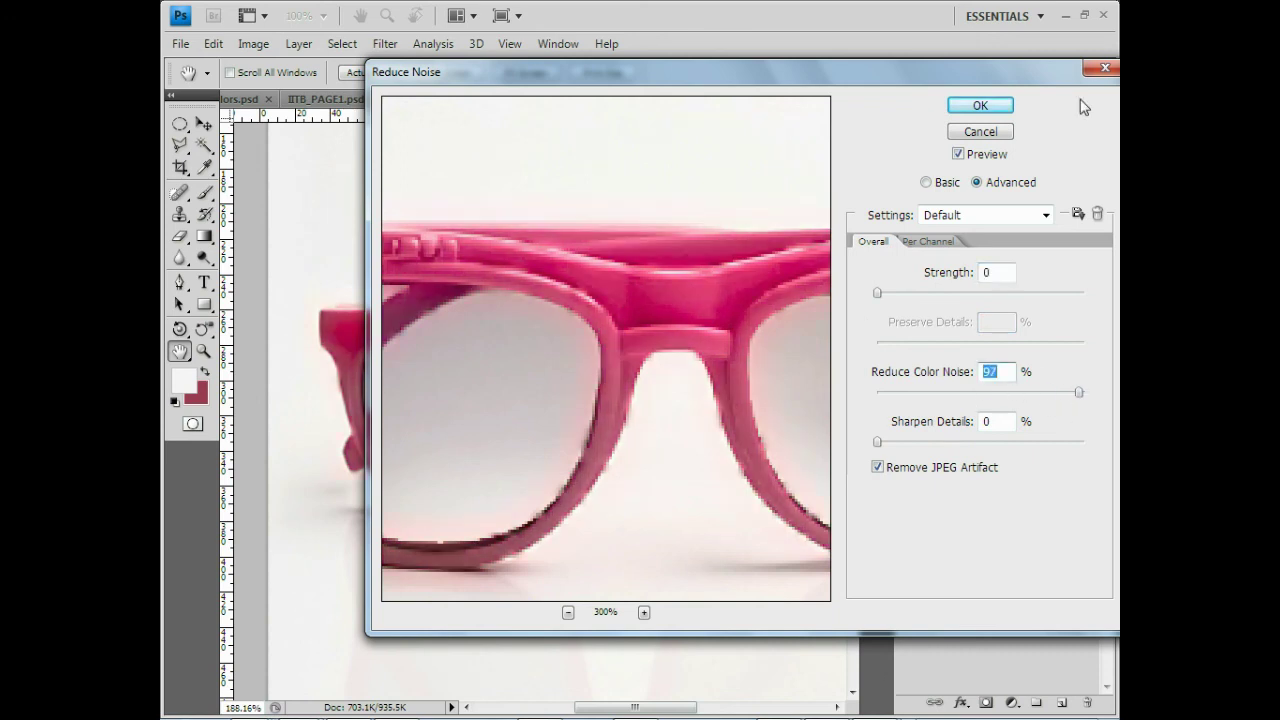
pyautogui.click(1000, 131)
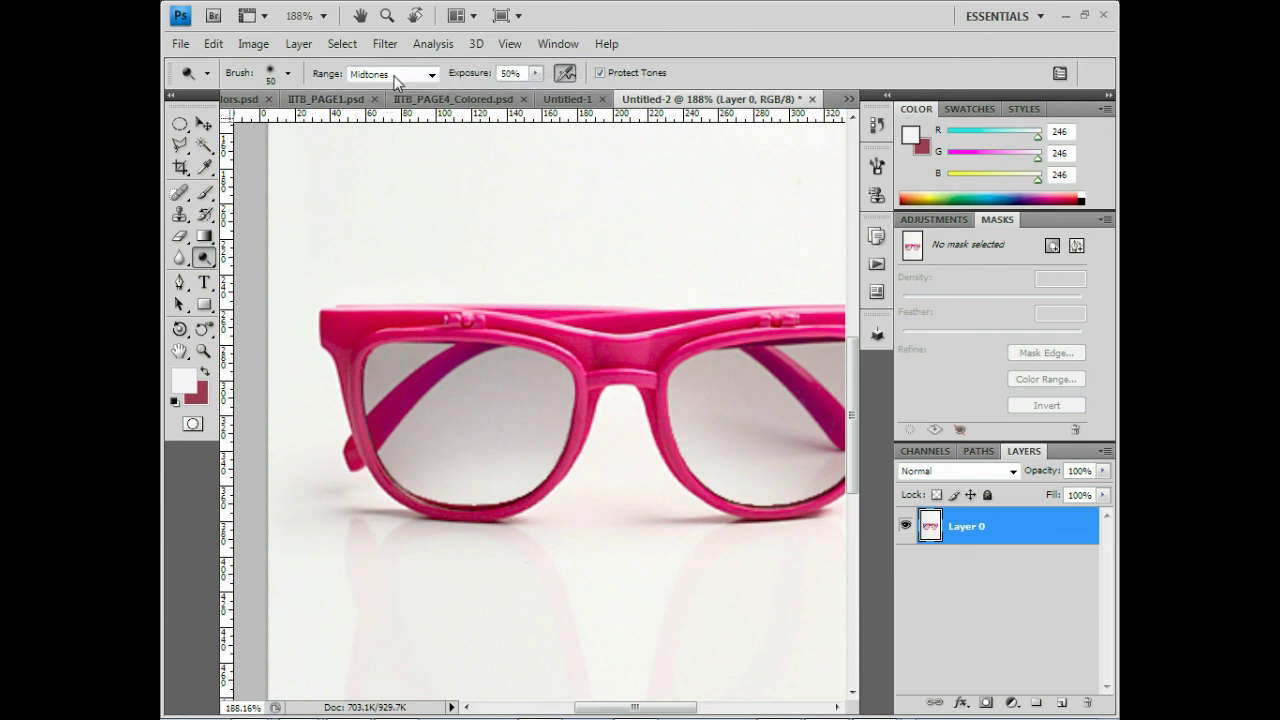
# Apply Filter > Noise > Despeckle to the sunglasses photo.
pyautogui.click(385, 44)
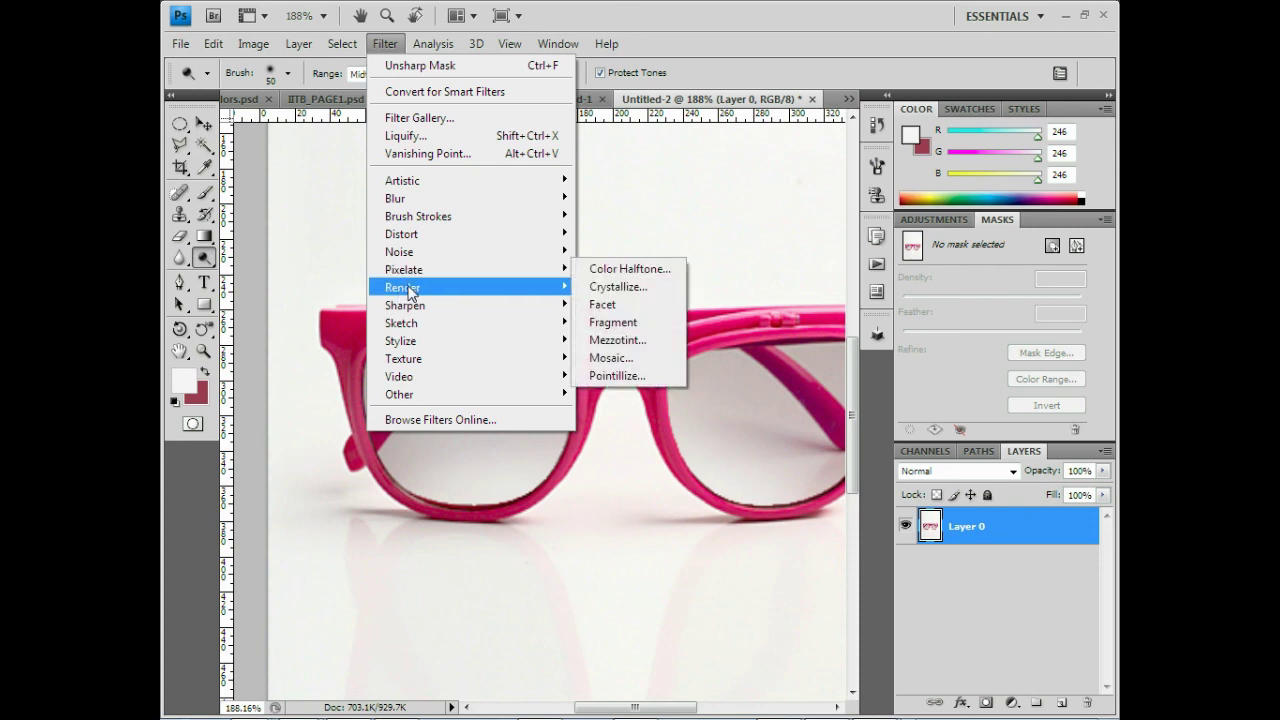
pyautogui.moveTo(399, 252)
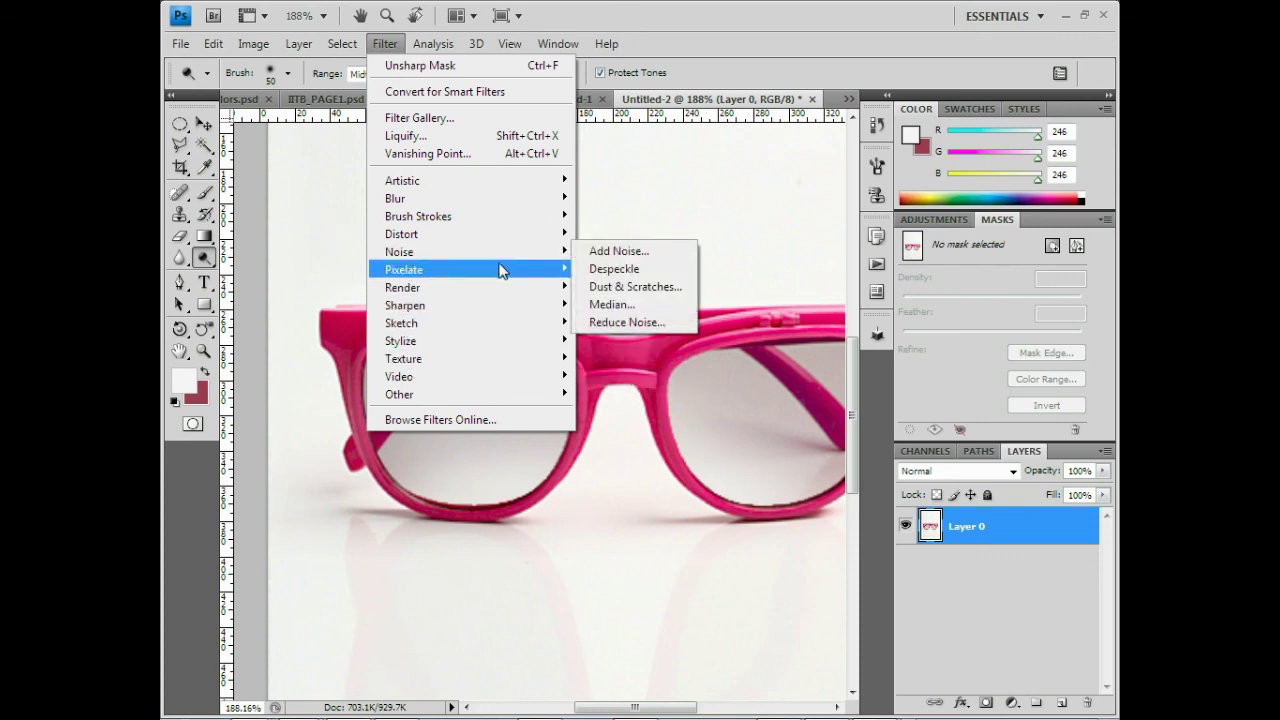
pyautogui.click(628, 270)
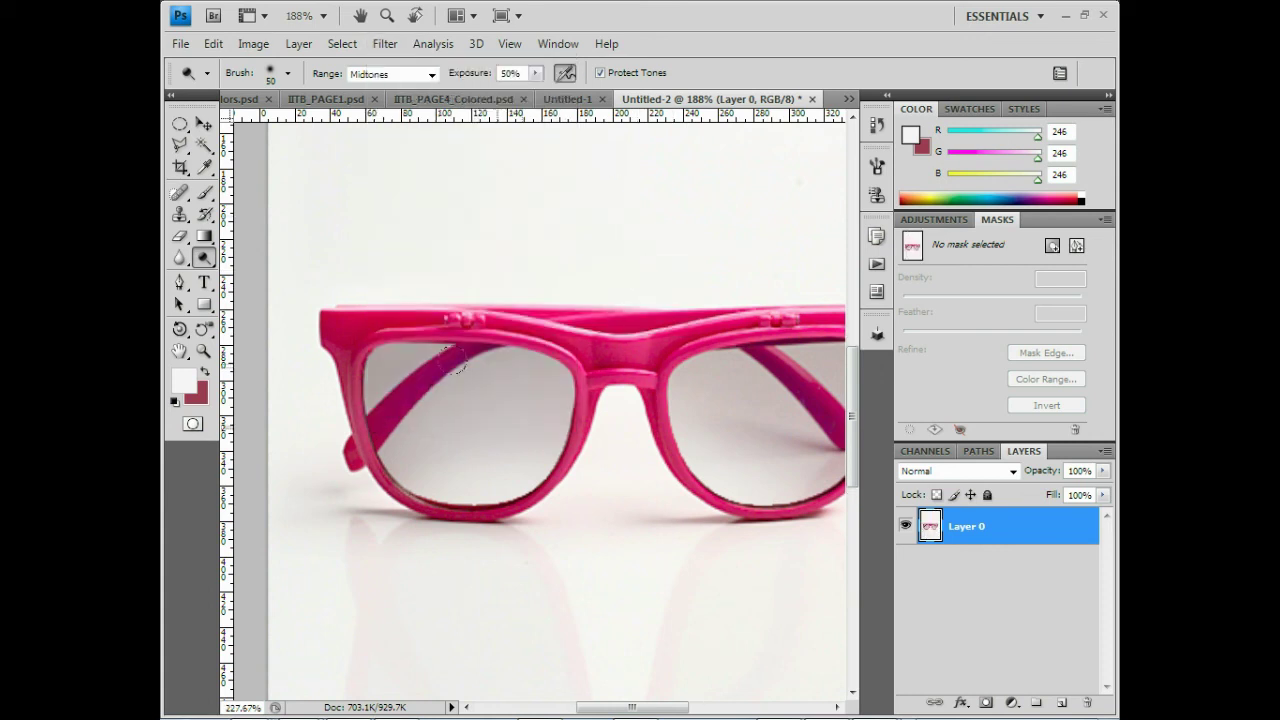
pyautogui.scroll(5, 619, 413)
pyautogui.scroll(-1, 620, 413)
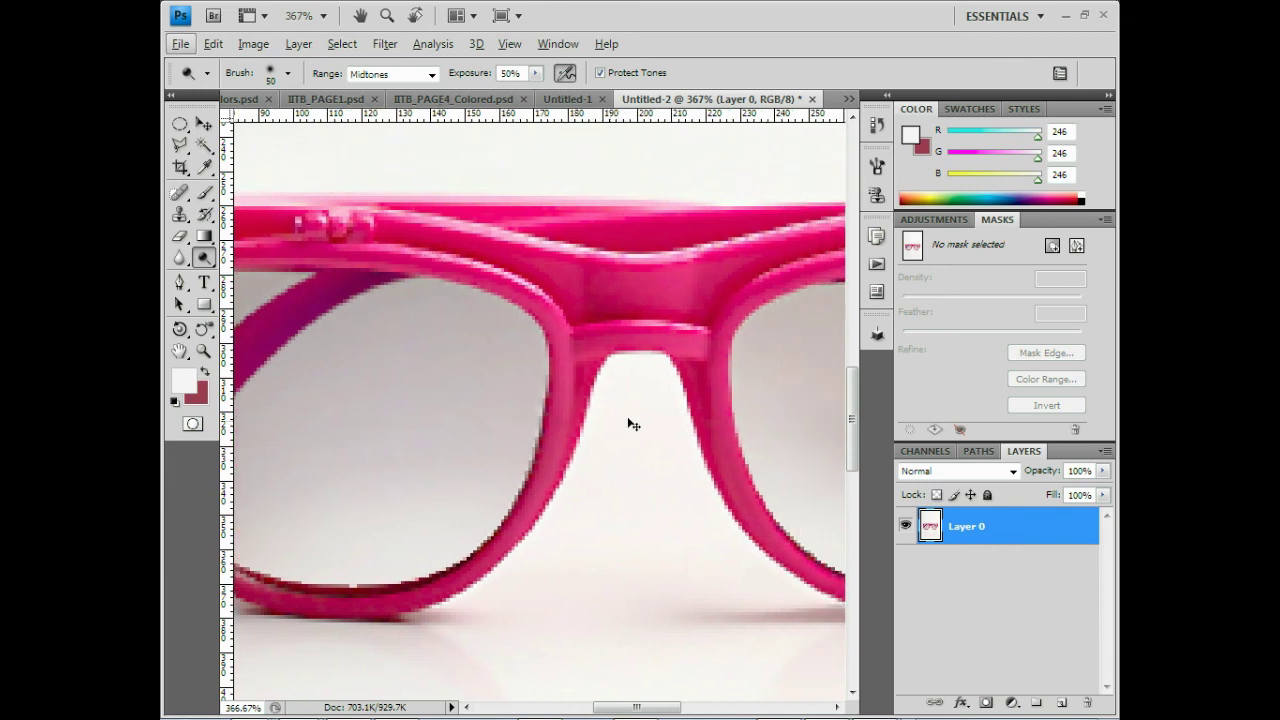
# Zoom out to review the whole white portrait canvas.
pyautogui.scroll(1, 490, 305)
pyautogui.scroll(-1, 516, 326)
pyautogui.scroll(-1, 535, 350)
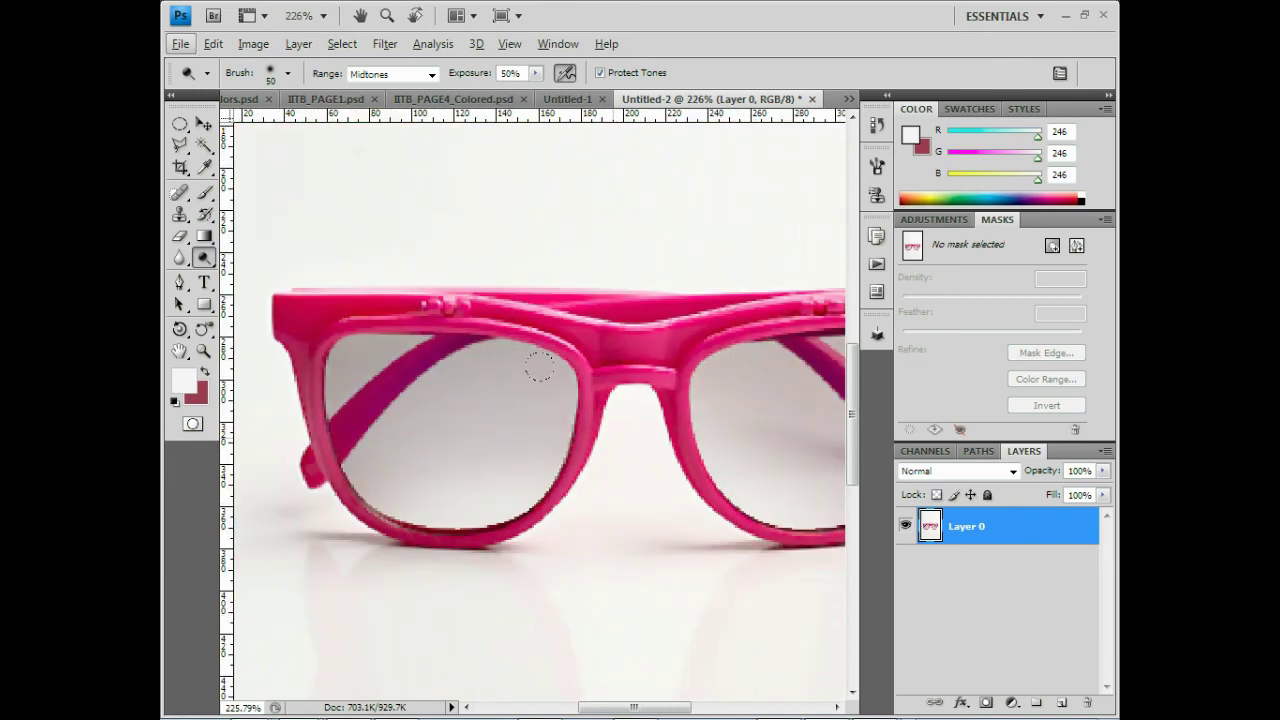
pyautogui.scroll(-1, 565, 395)
pyautogui.scroll(-1, 580, 408)
pyautogui.scroll(-1, 582, 412)
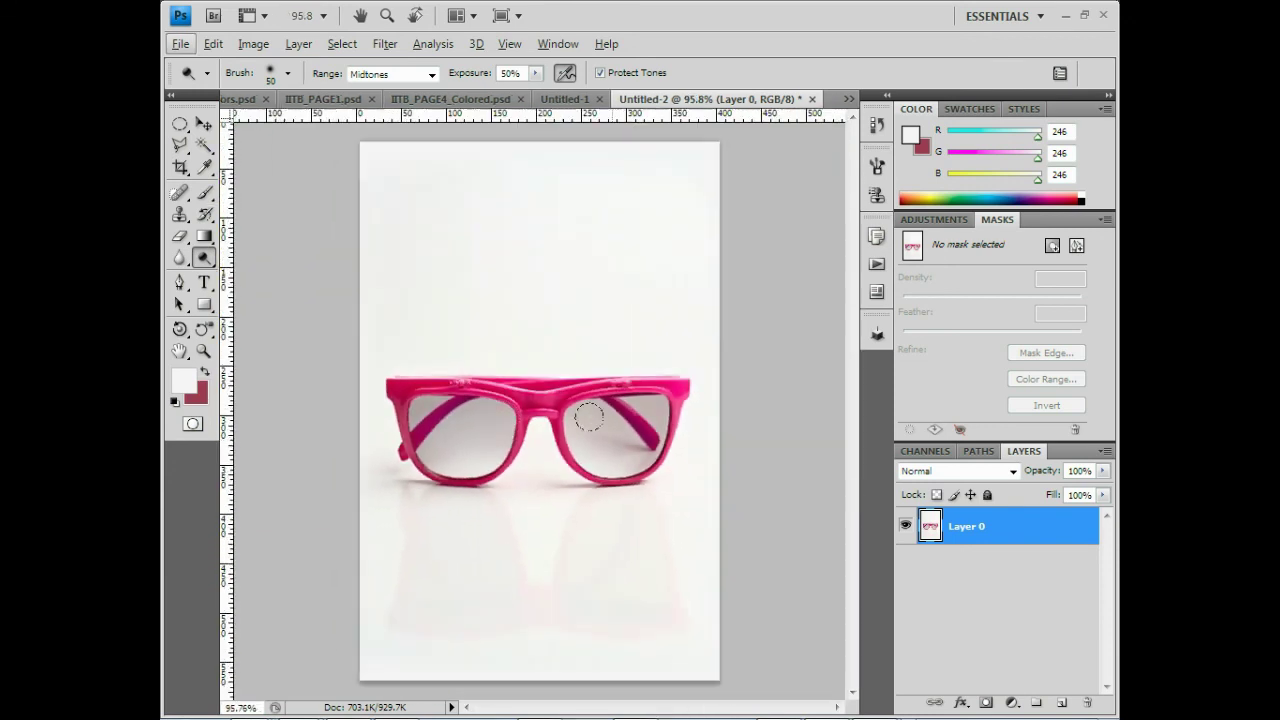
pyautogui.scroll(-1, 585, 415)
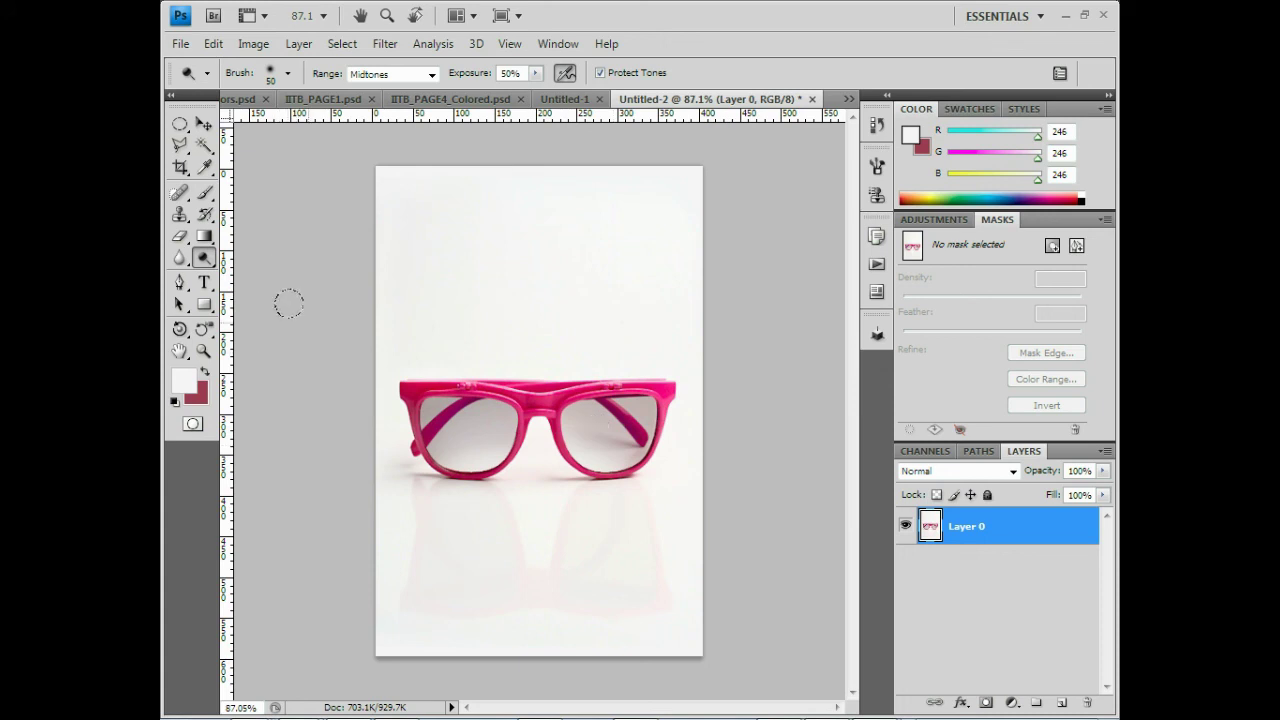
pyautogui.press(']')
pyautogui.press(']')
pyautogui.press(']')
pyautogui.scroll(-3, 620, 255)
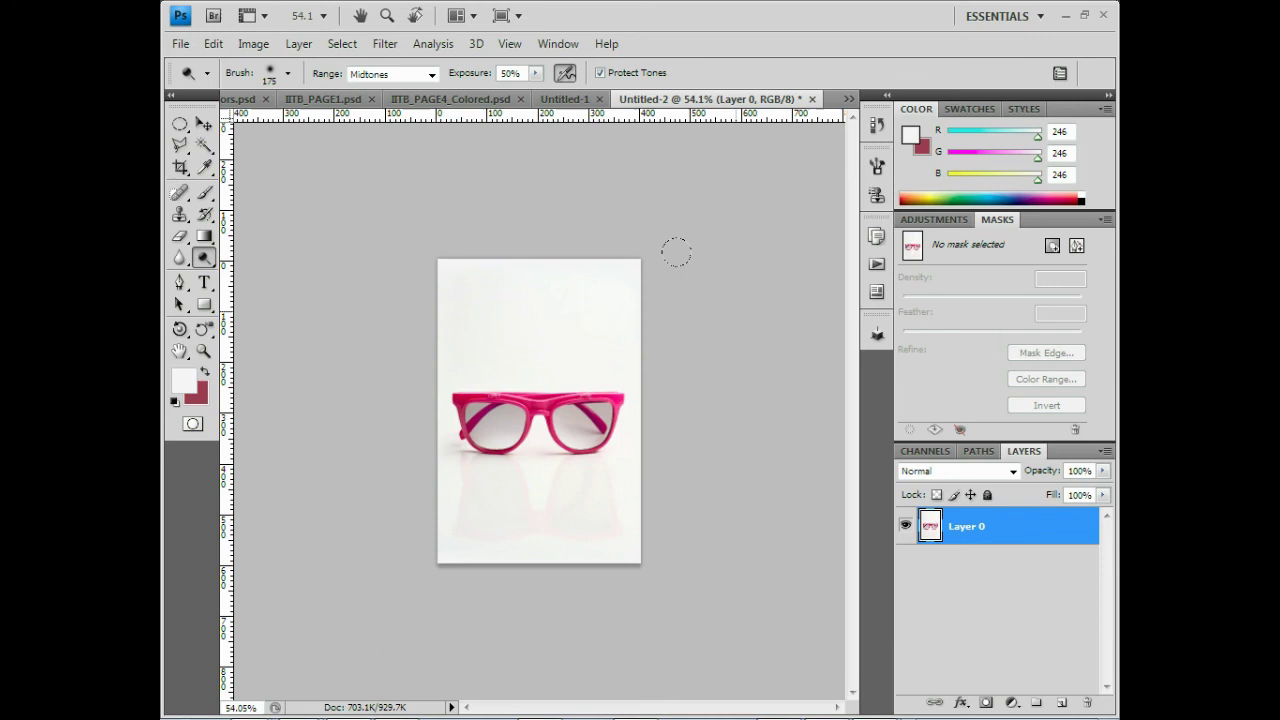